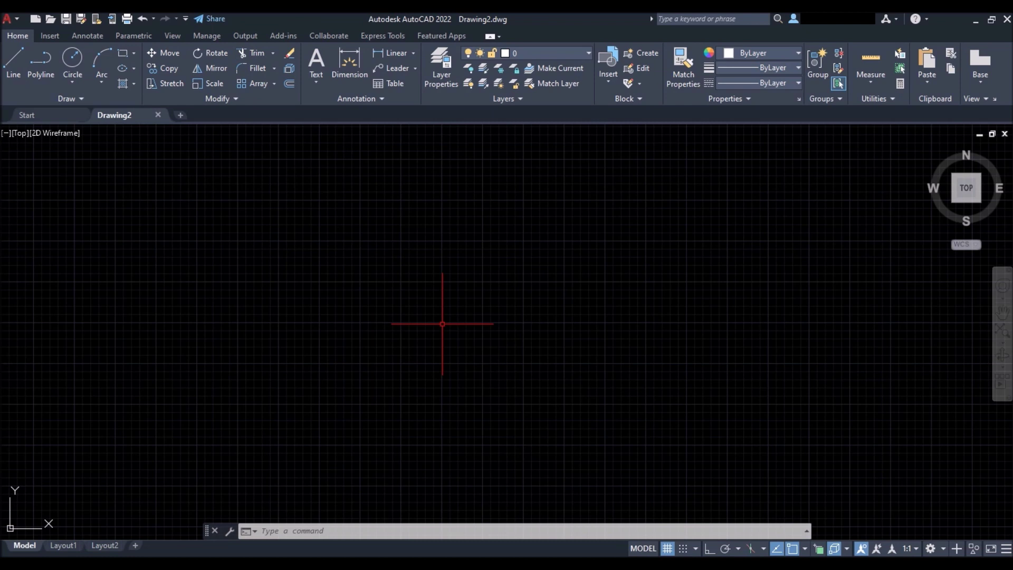
Configure the drawing units to Architectural length, 0'-0" precision and an insertion scale in Inches.
{"action": "type", "text": "un"}
{"action": "key", "text": "Return"}
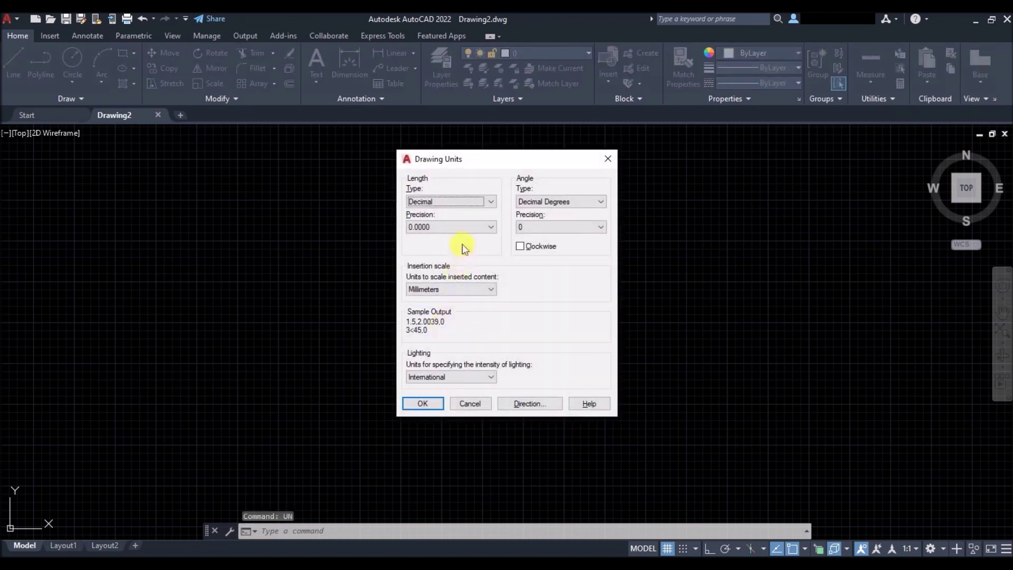
{"action": "left_click", "coordinate": [475, 201]}
{"action": "left_click", "coordinate": [466, 212]}
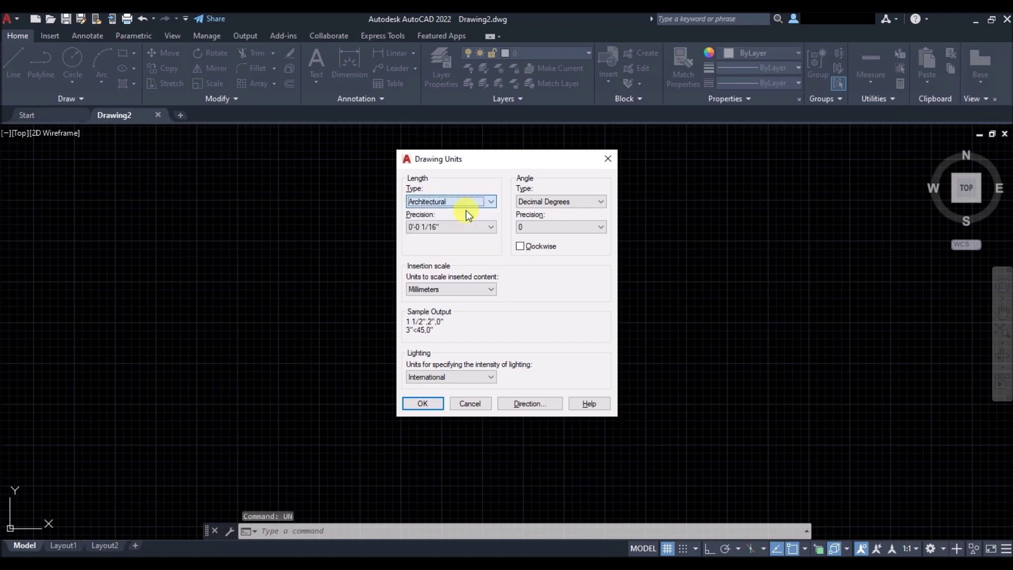
{"action": "left_click", "coordinate": [462, 226]}
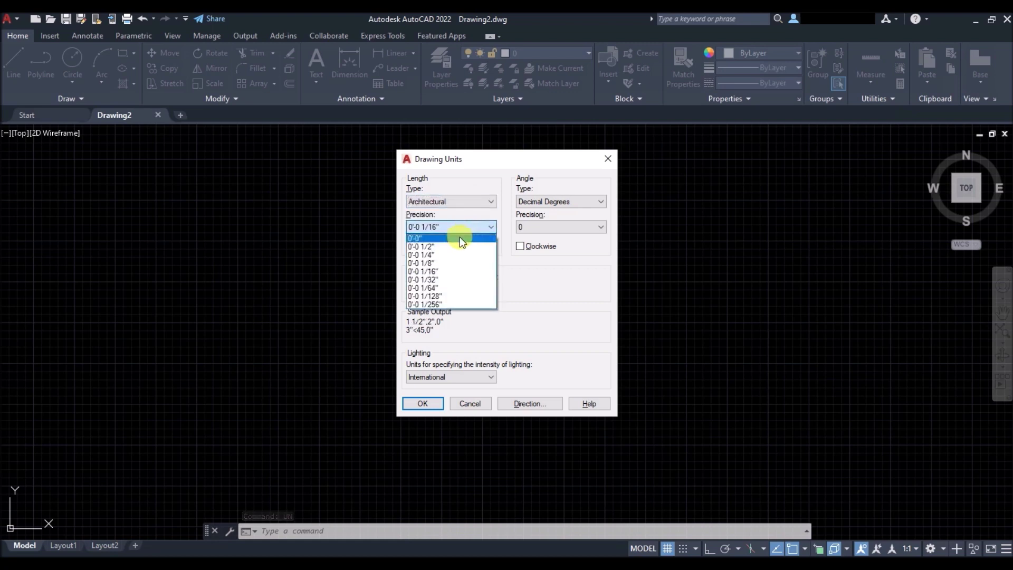
{"action": "left_click", "coordinate": [460, 238]}
{"action": "left_click", "coordinate": [466, 289]}
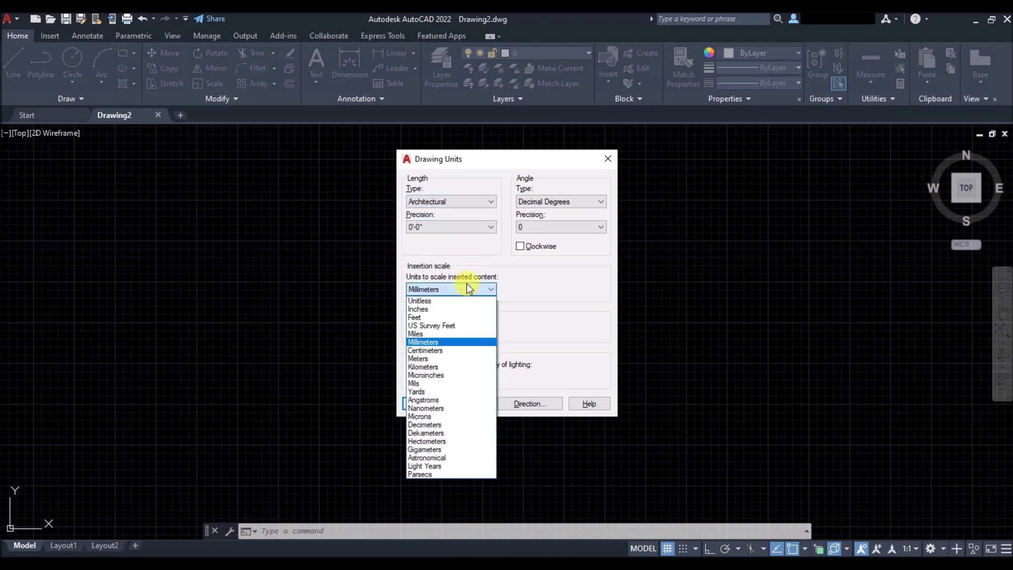
{"action": "left_click", "coordinate": [454, 308]}
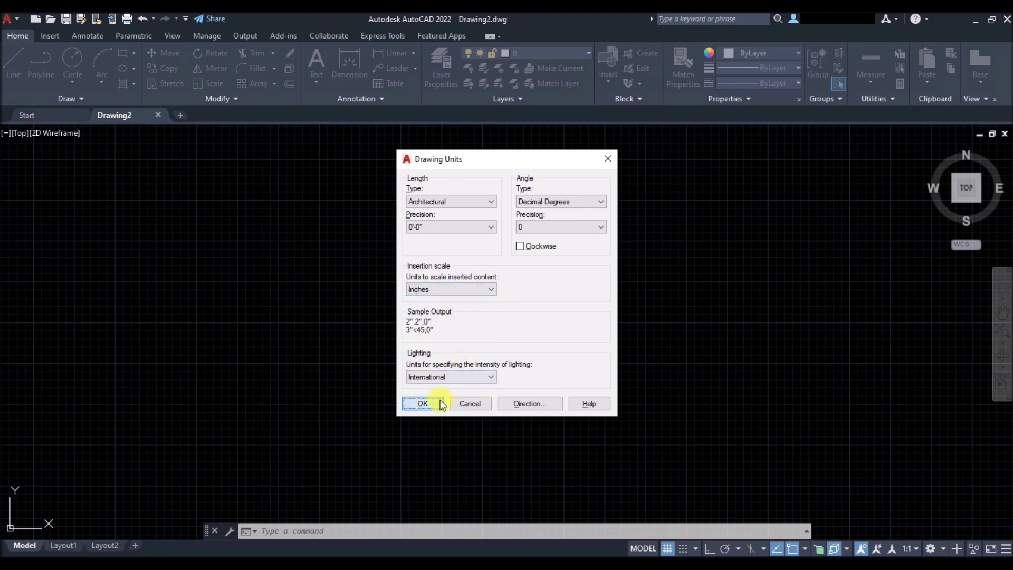
{"action": "left_click", "coordinate": [422, 403]}
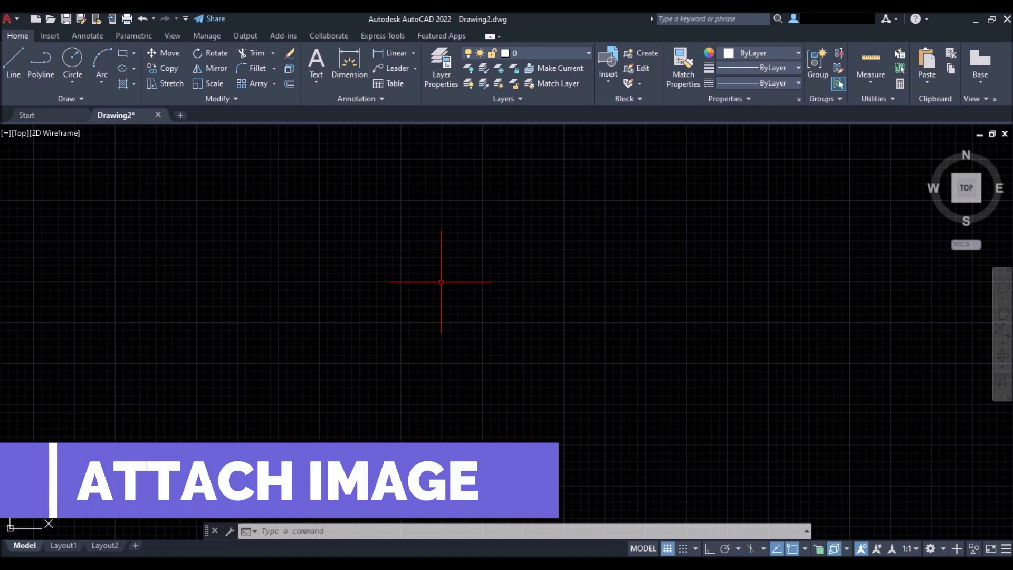
Attach the floor plan picture IMAGE at insertion point 0,0 with a scale factor of 1.
{"action": "type", "text": "AT"}
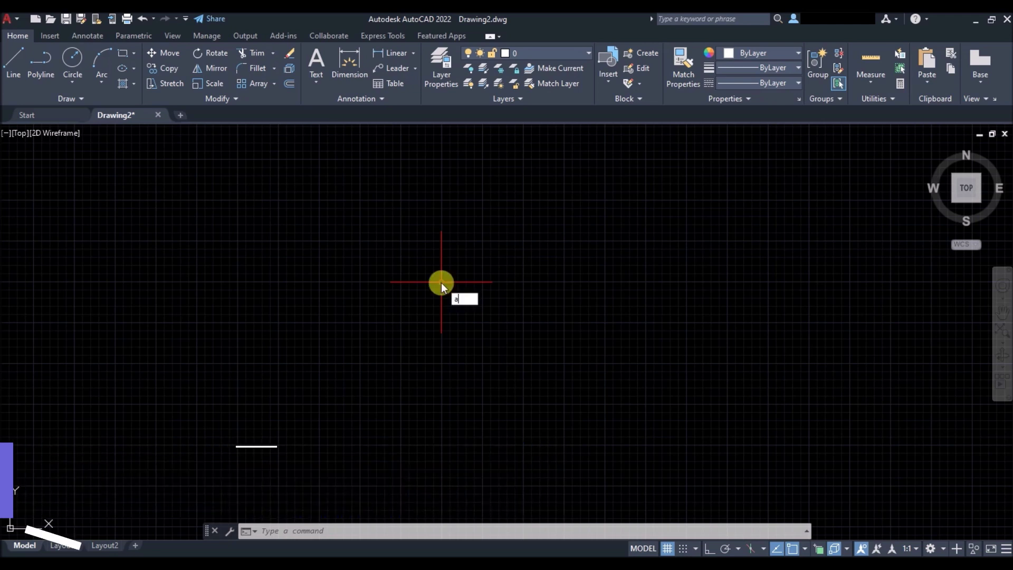
{"action": "type", "text": "TACH"}
{"action": "key", "text": "Return"}
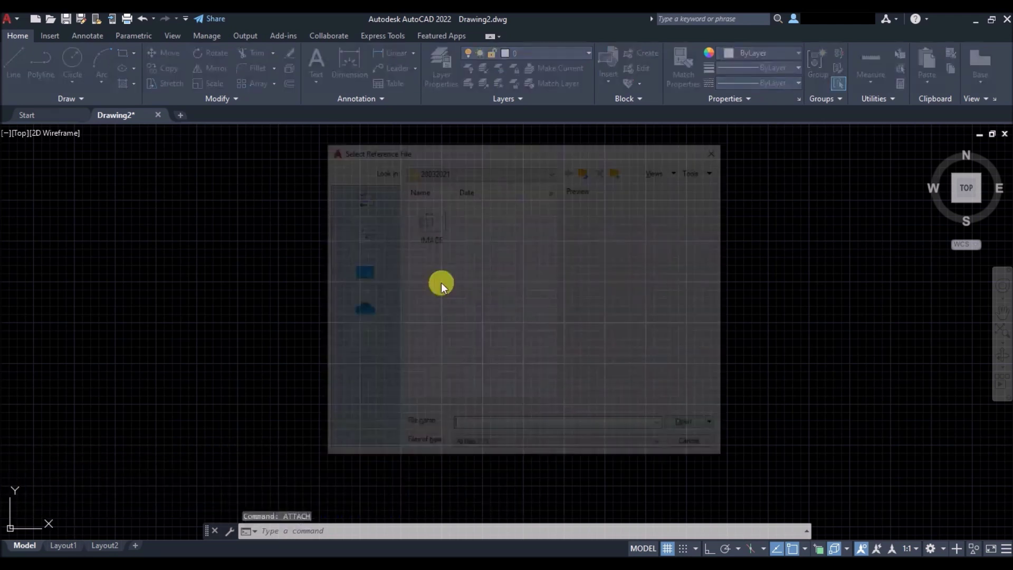
{"action": "left_click", "coordinate": [435, 226]}
{"action": "left_click", "coordinate": [690, 426]}
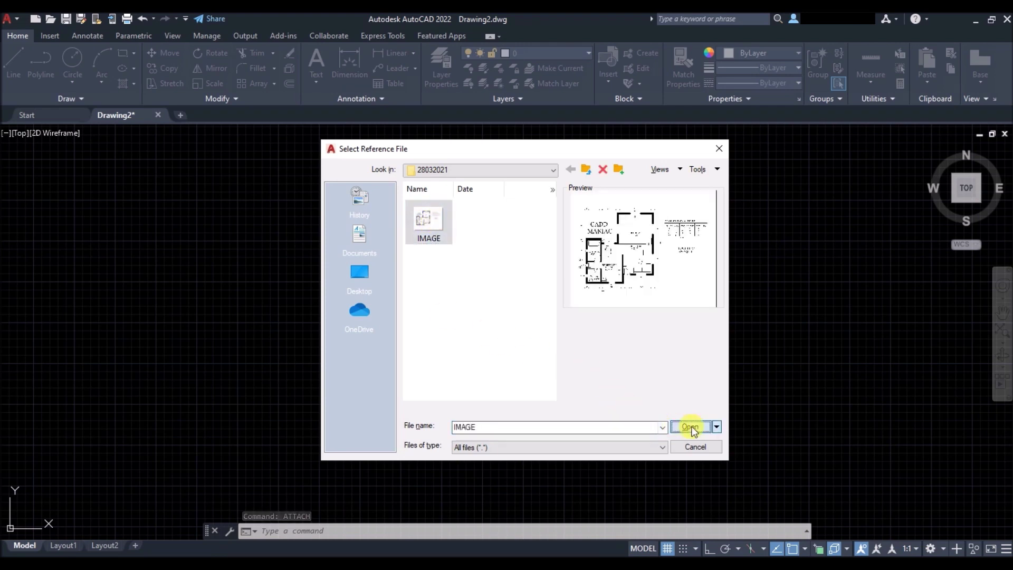
{"action": "left_click", "coordinate": [533, 384]}
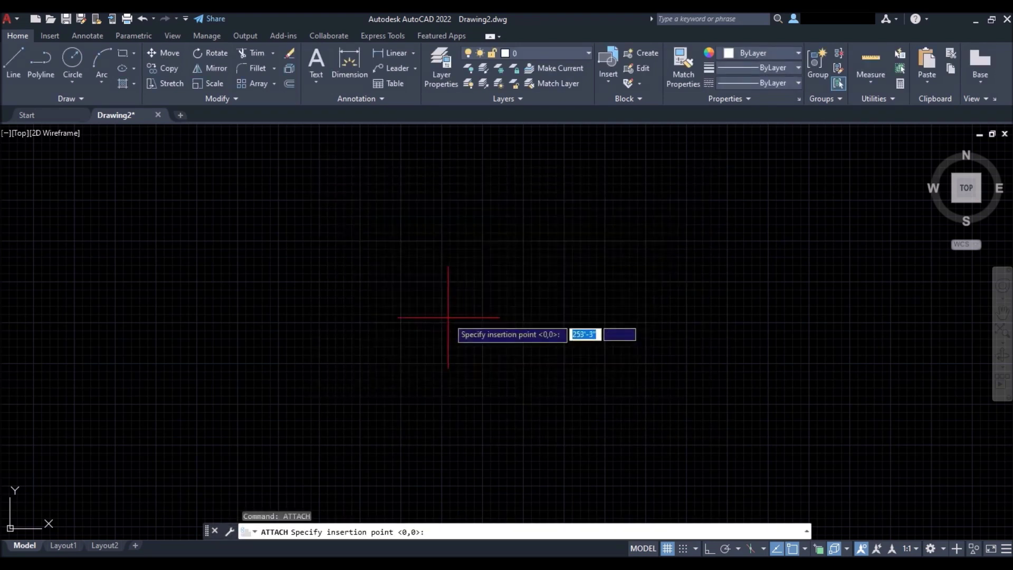
{"action": "key", "text": "Return"}
{"action": "key", "text": "Return"}
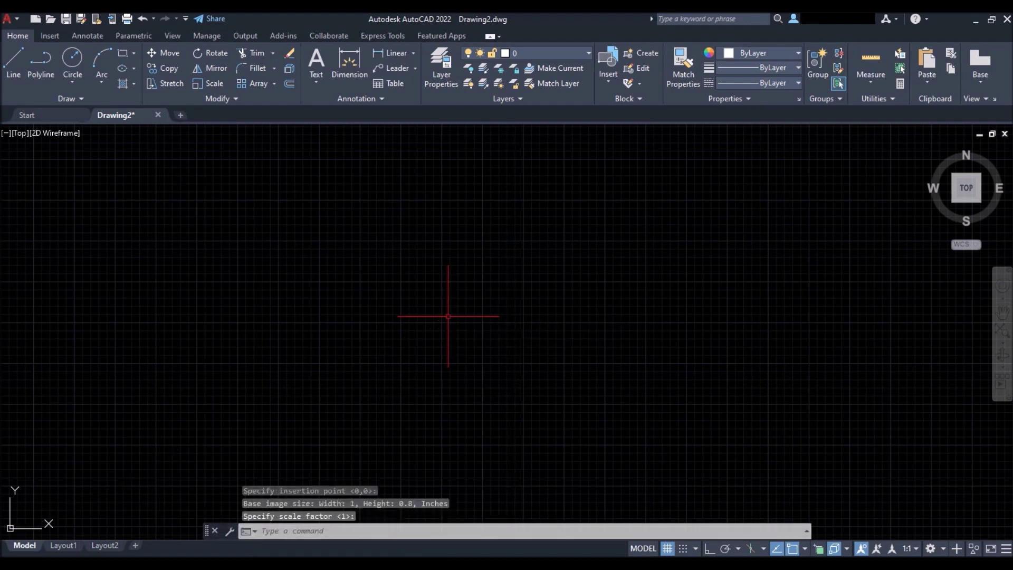
Measure the bedroom's inner width on the attached image between its two side walls.
{"action": "middle_click", "coordinate": [496, 303]}
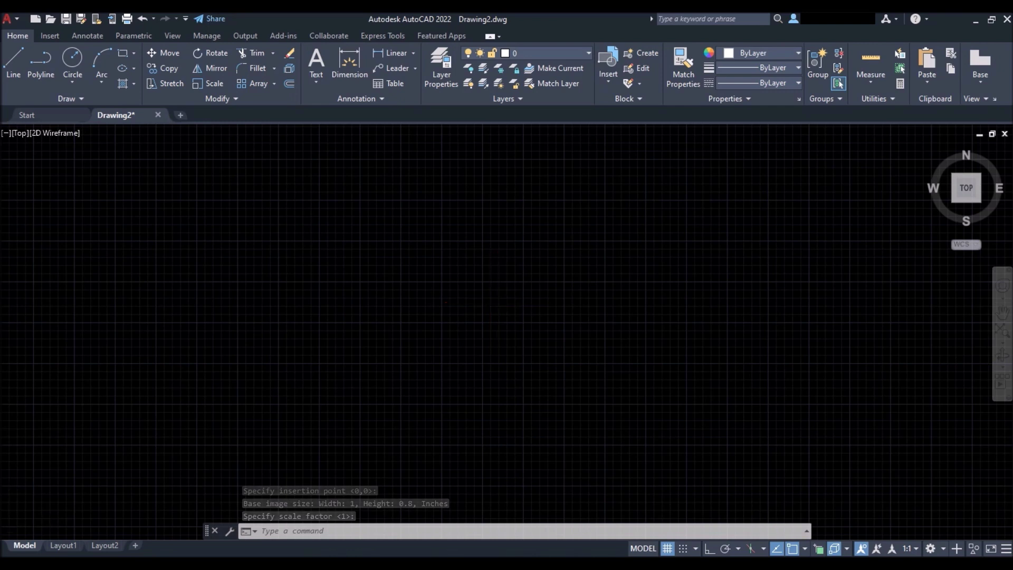
{"action": "scroll", "coordinate": [267, 294], "scroll_direction": "down", "scroll_amount": 2}
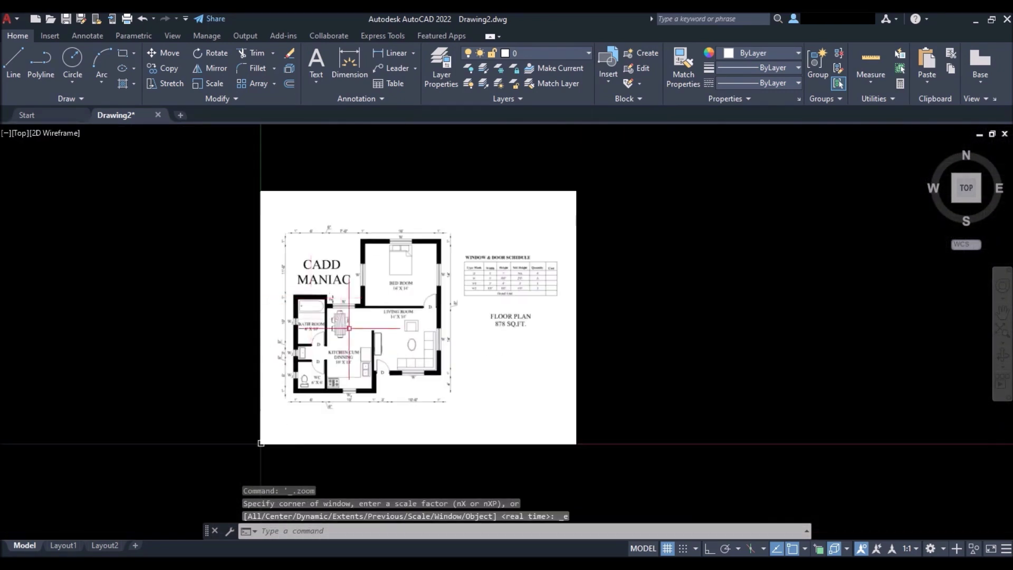
{"action": "scroll", "coordinate": [421, 237], "scroll_direction": "up", "scroll_amount": 4}
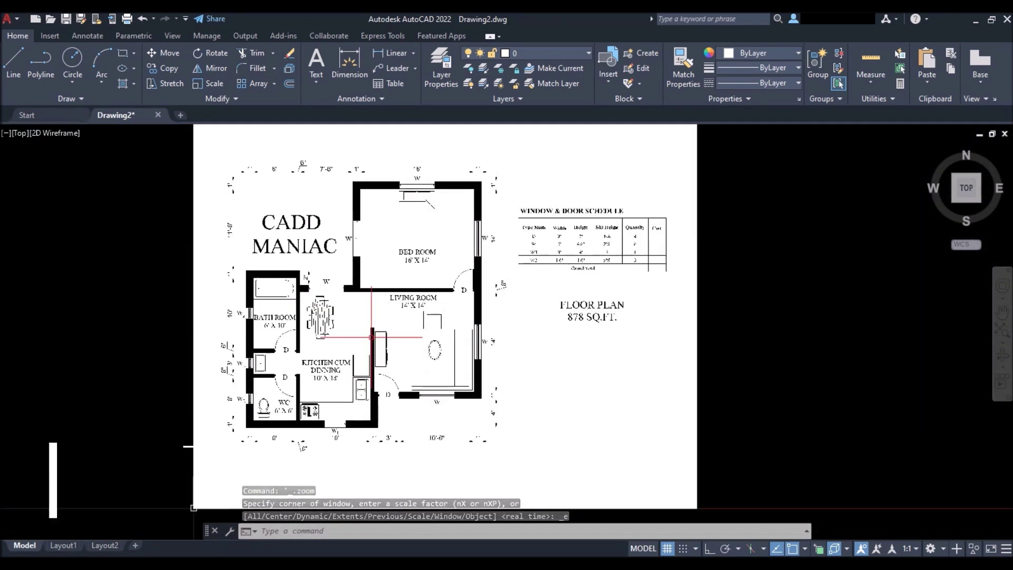
{"action": "scroll", "coordinate": [420, 237], "scroll_direction": "up", "scroll_amount": 2}
{"action": "type", "text": "dist"}
{"action": "key", "text": "Return"}
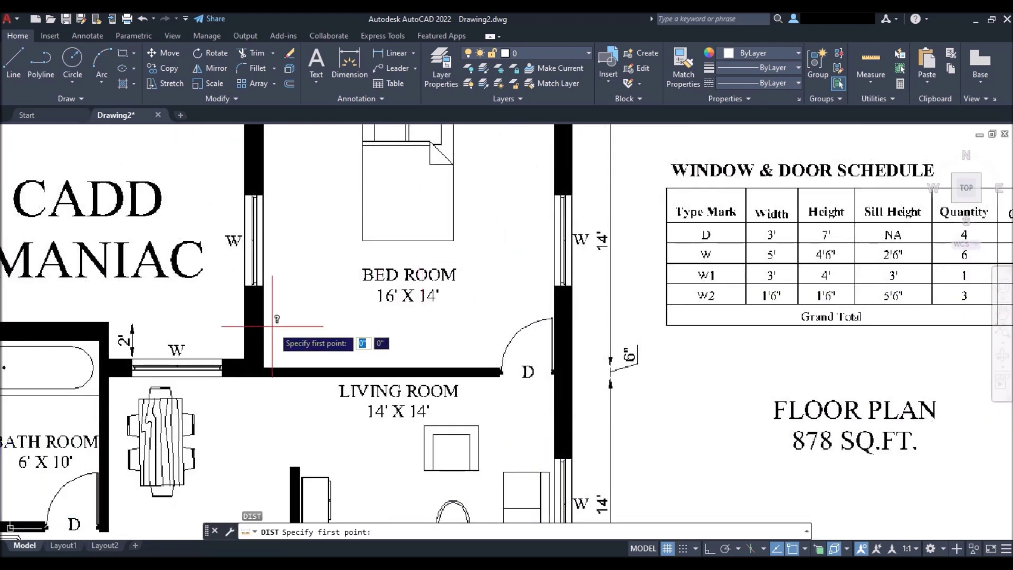
{"action": "left_click", "coordinate": [264, 299]}
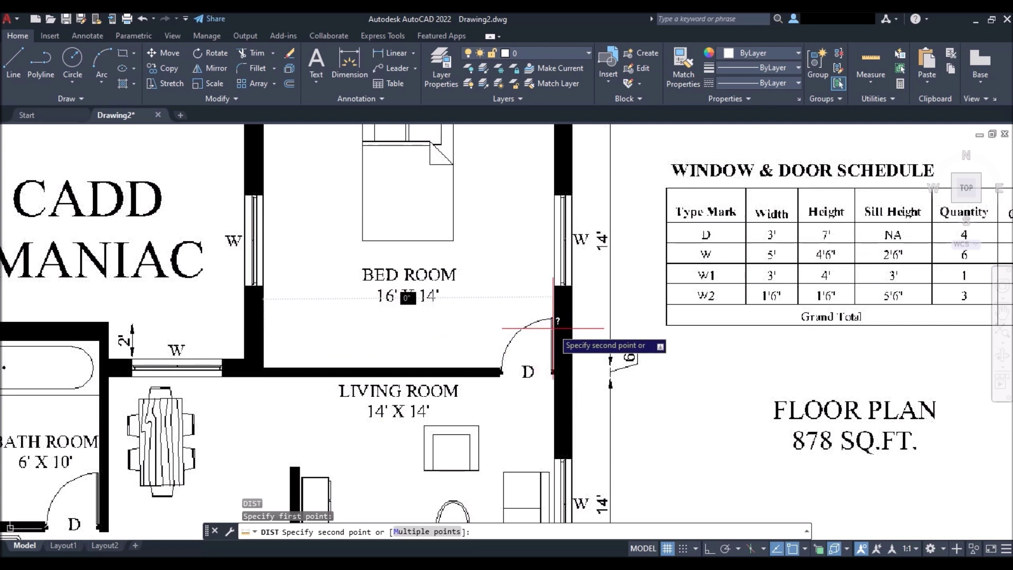
{"action": "key", "text": "Escape"}
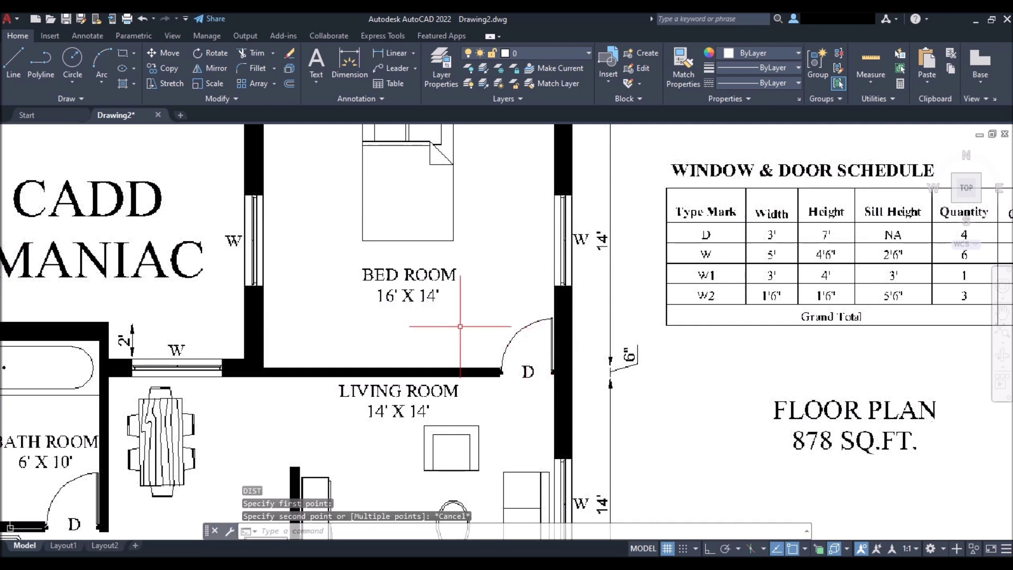
Scale the attached floor plan image with the Reference option, using its lower-left corner as base point.
{"action": "scroll", "coordinate": [460, 326], "scroll_direction": "down", "scroll_amount": 6}
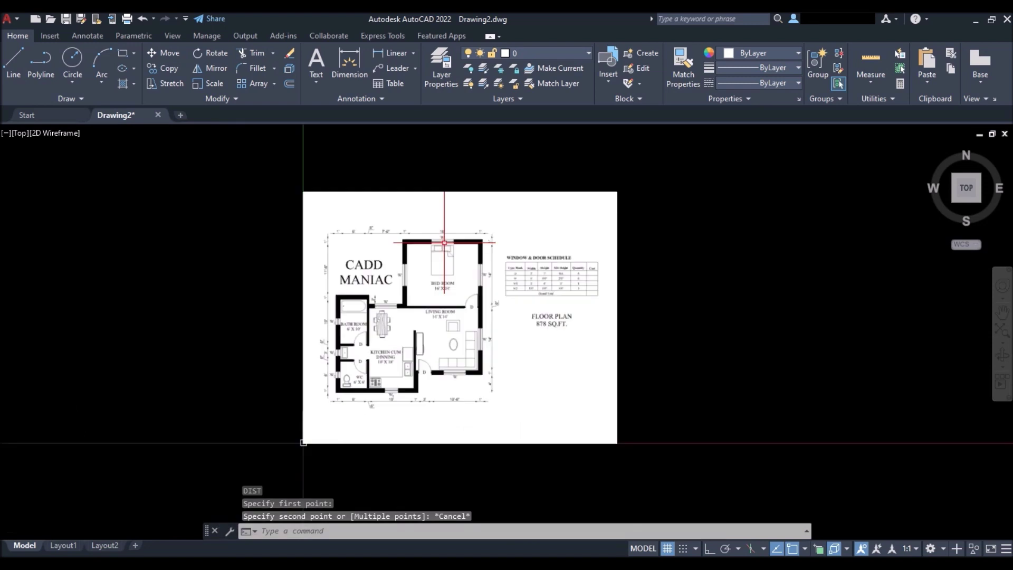
{"action": "type", "text": "sc"}
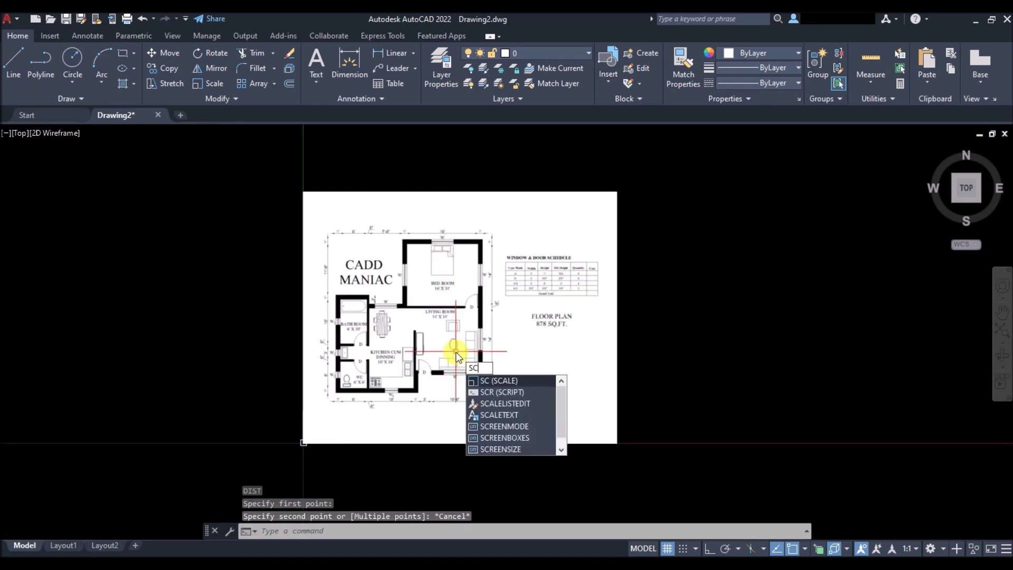
{"action": "key", "text": "Return"}
{"action": "left_click", "coordinate": [640, 269]}
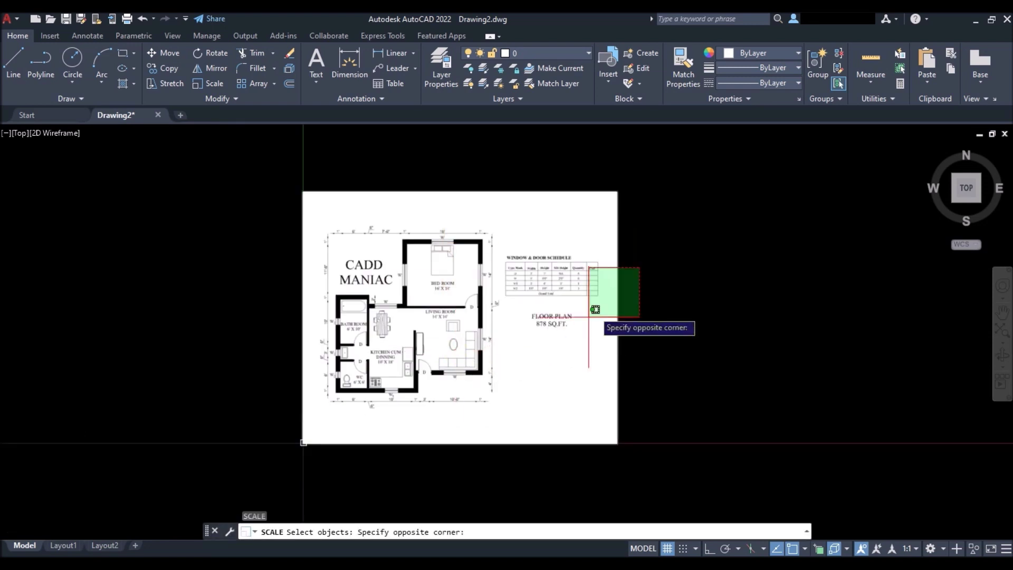
{"action": "left_click", "coordinate": [586, 316]}
{"action": "key", "text": "Return"}
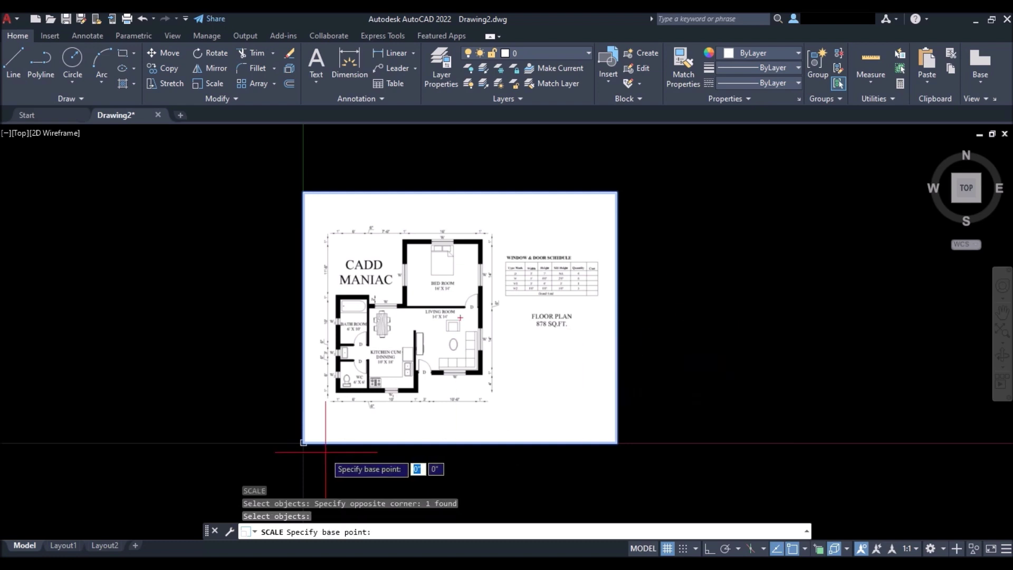
{"action": "left_click", "coordinate": [303, 442]}
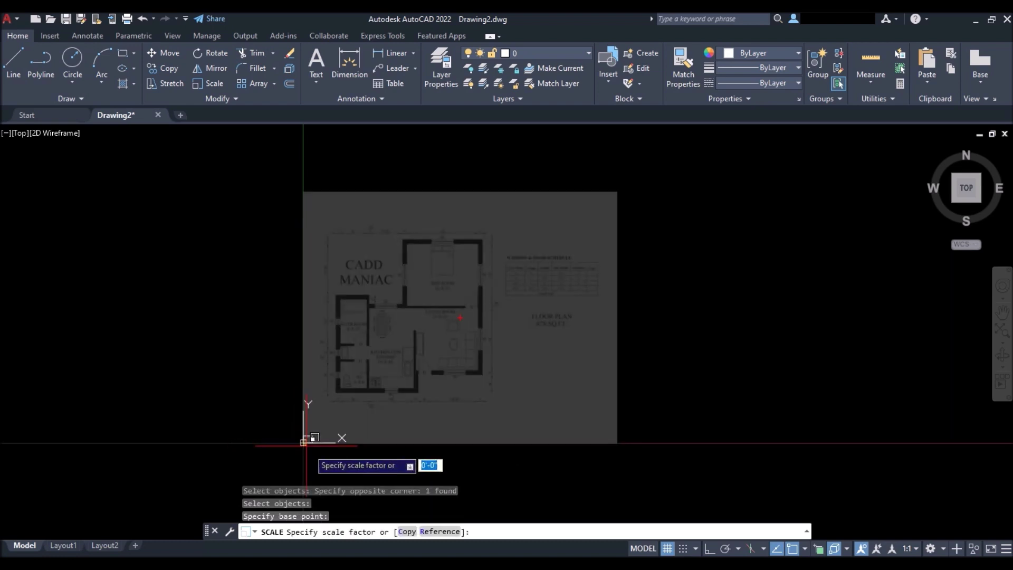
{"action": "left_click", "coordinate": [448, 496]}
{"action": "type", "text": "r"}
{"action": "key", "text": "Return"}
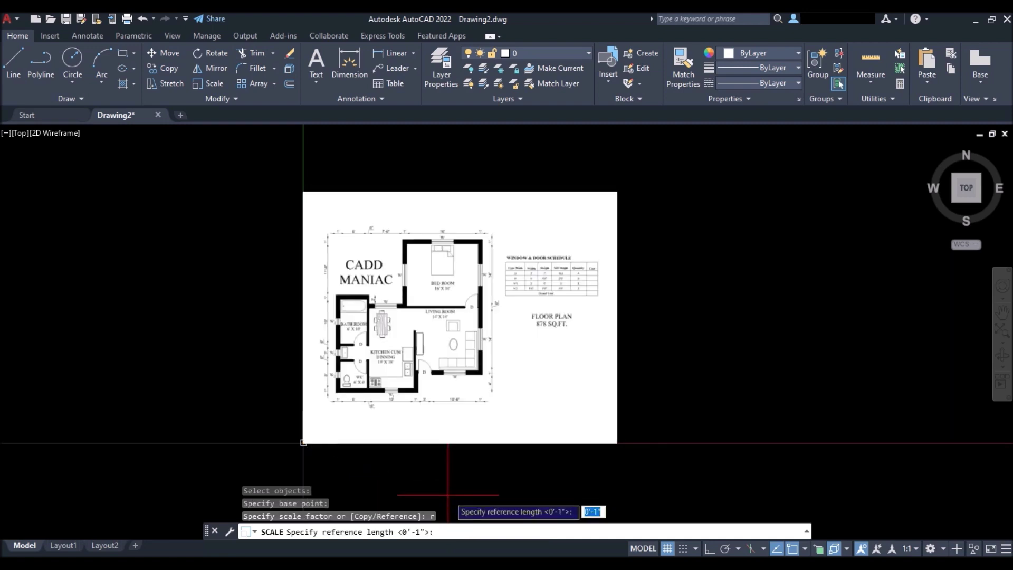
Pick the bedroom's inner width as the reference length with Ortho on, and set the new length to 16'.
{"action": "scroll", "coordinate": [341, 325], "scroll_direction": "up", "scroll_amount": 5}
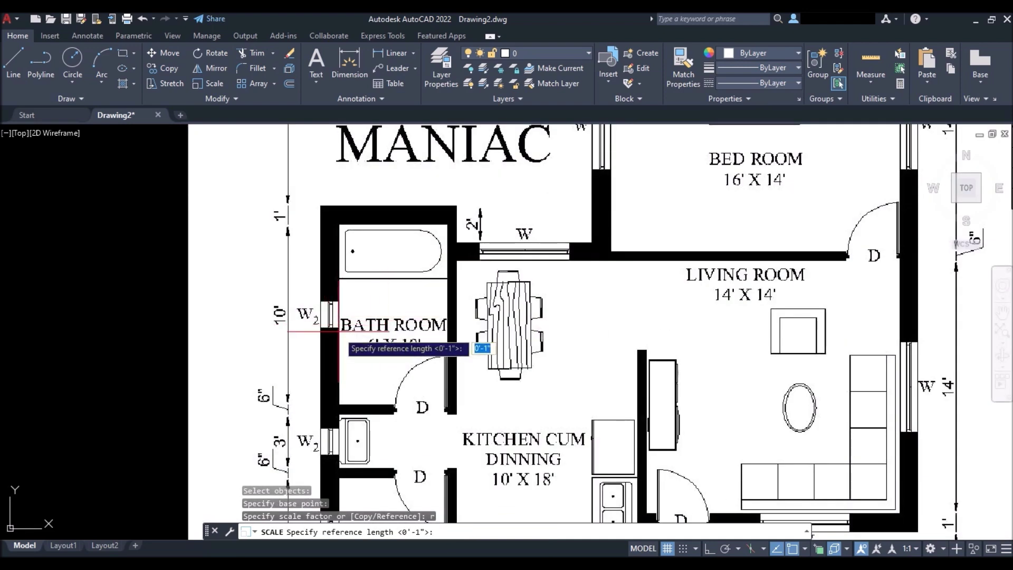
{"action": "scroll", "coordinate": [361, 342], "scroll_direction": "down", "scroll_amount": 2}
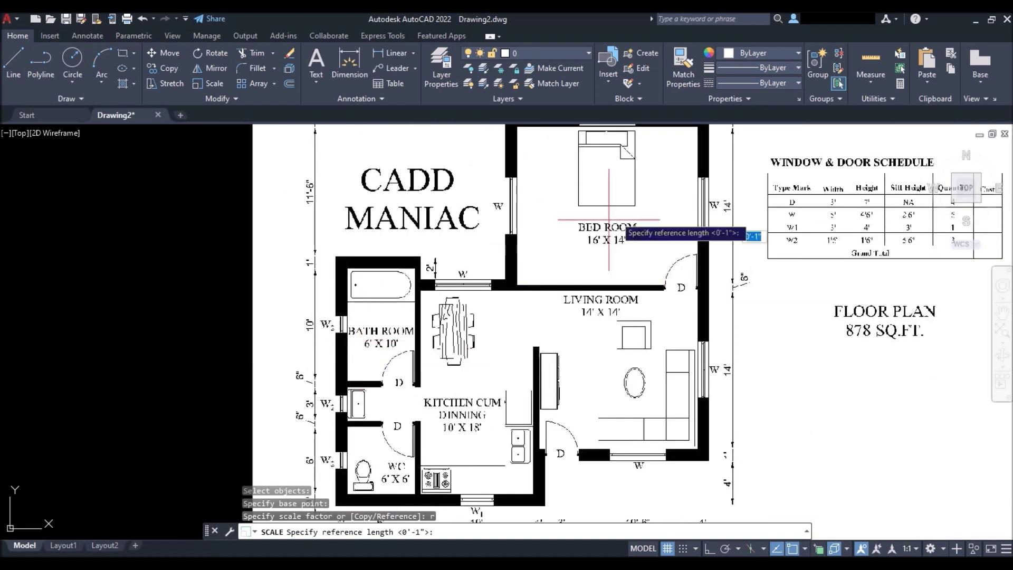
{"action": "scroll", "coordinate": [532, 264], "scroll_direction": "up", "scroll_amount": 3}
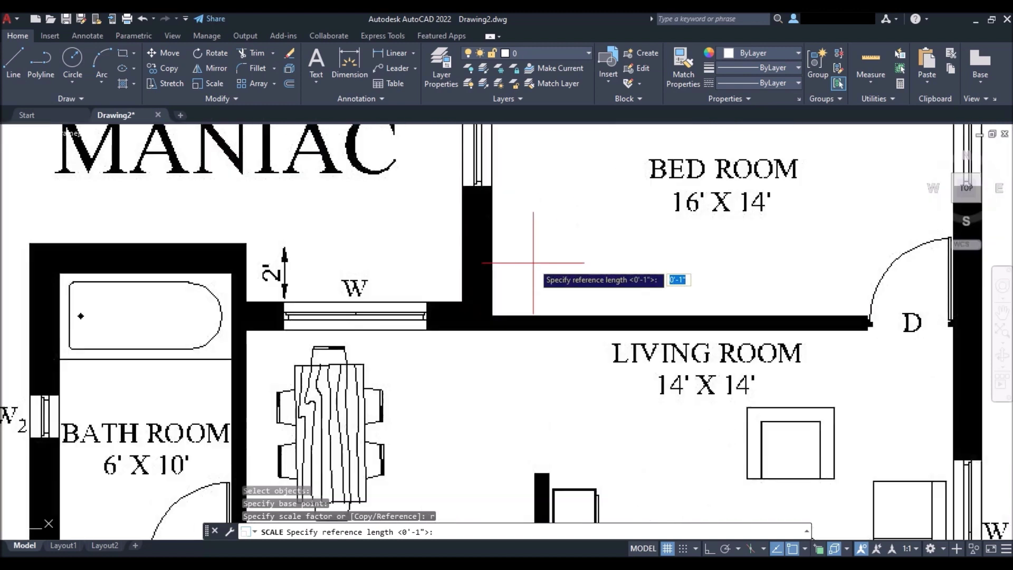
{"action": "left_click", "coordinate": [491, 263]}
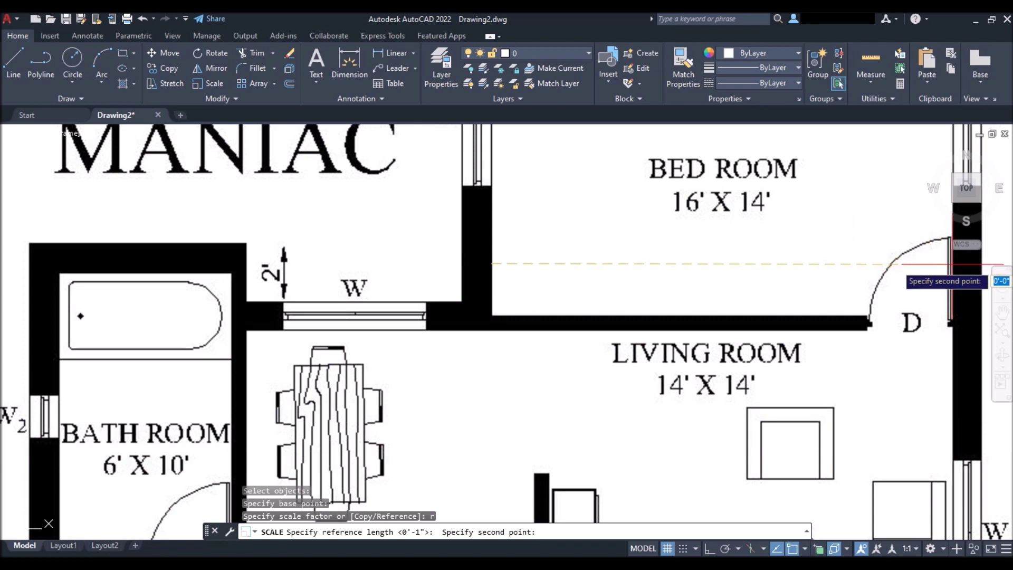
{"action": "key", "text": "F8"}
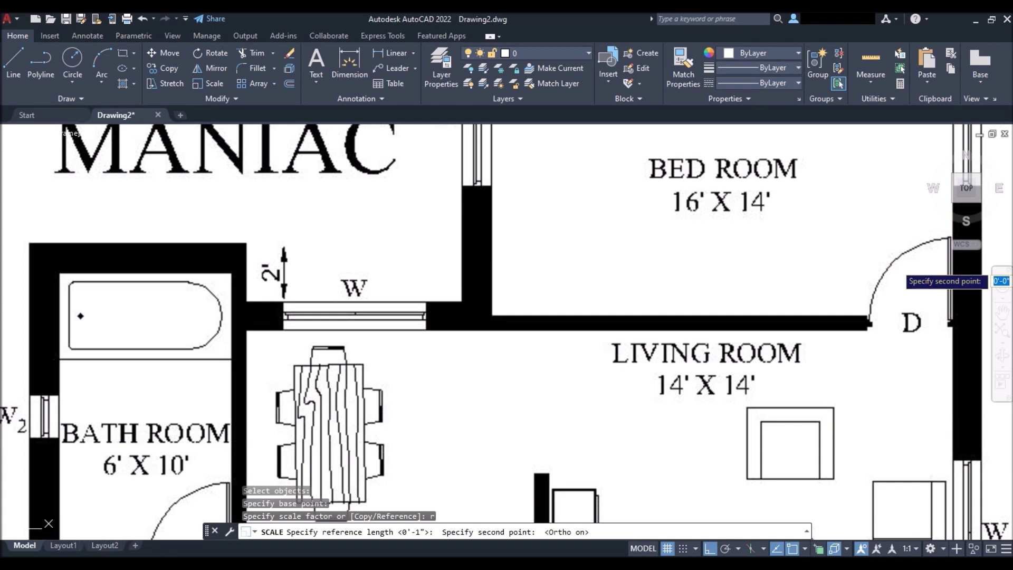
{"action": "left_click", "coordinate": [954, 263]}
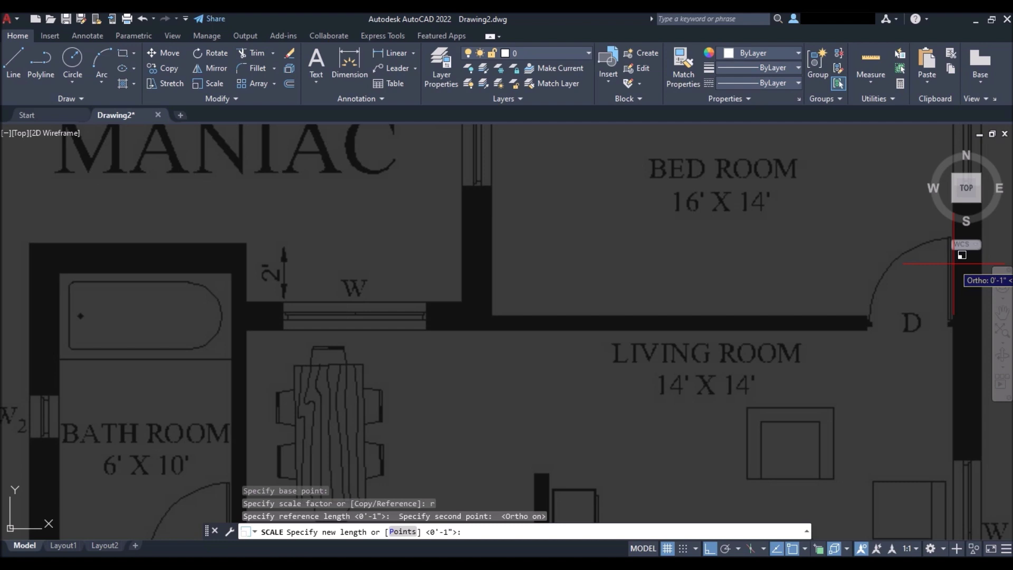
{"action": "type", "text": "14"}
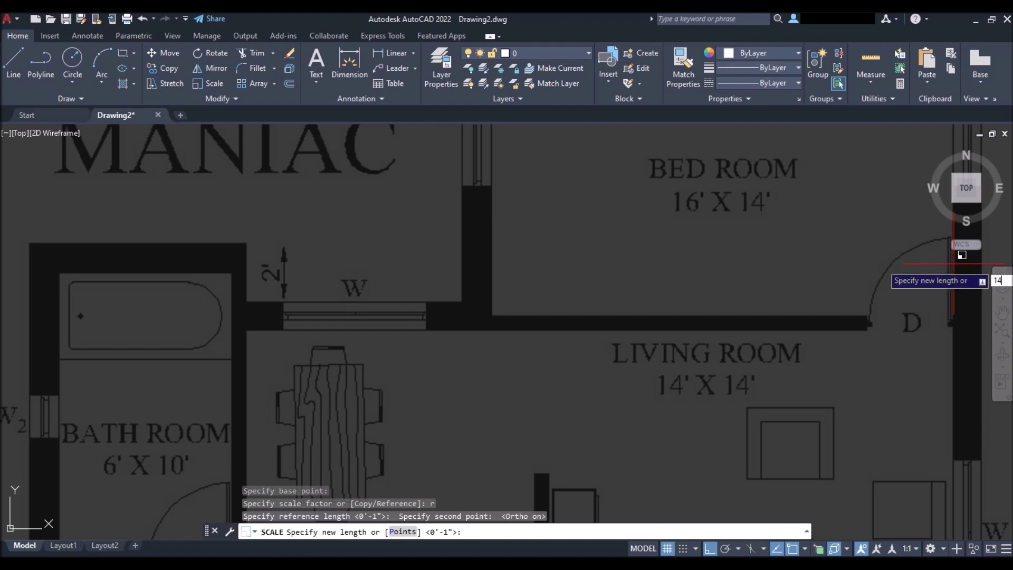
{"action": "type", "text": "'"}
{"action": "key", "text": "Return"}
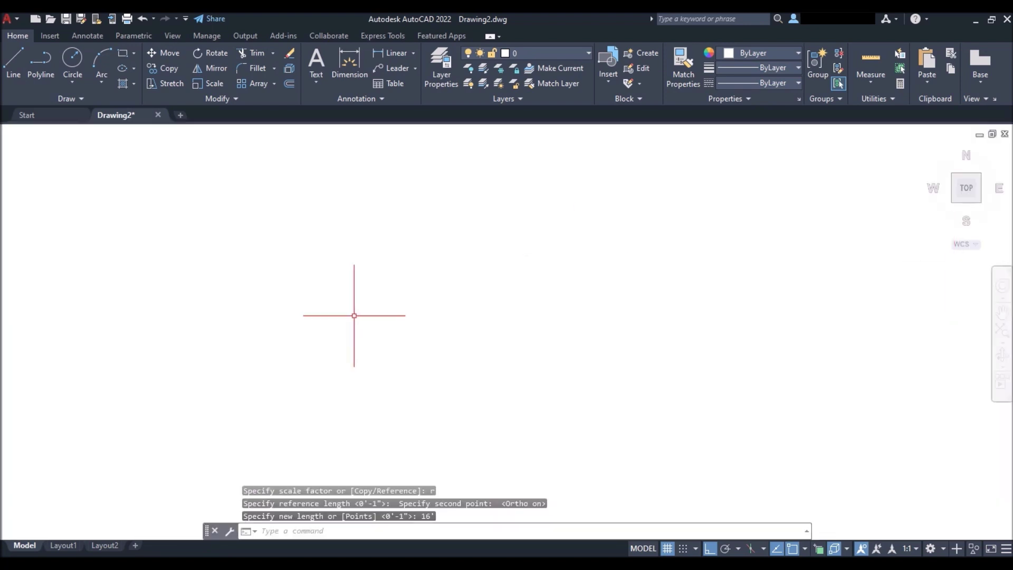
Check the bedroom's inner width on the scaled image with a distance measurement from wall to wall.
{"action": "middle_click", "coordinate": [354, 315]}
{"action": "middle_click", "coordinate": [354, 316]}
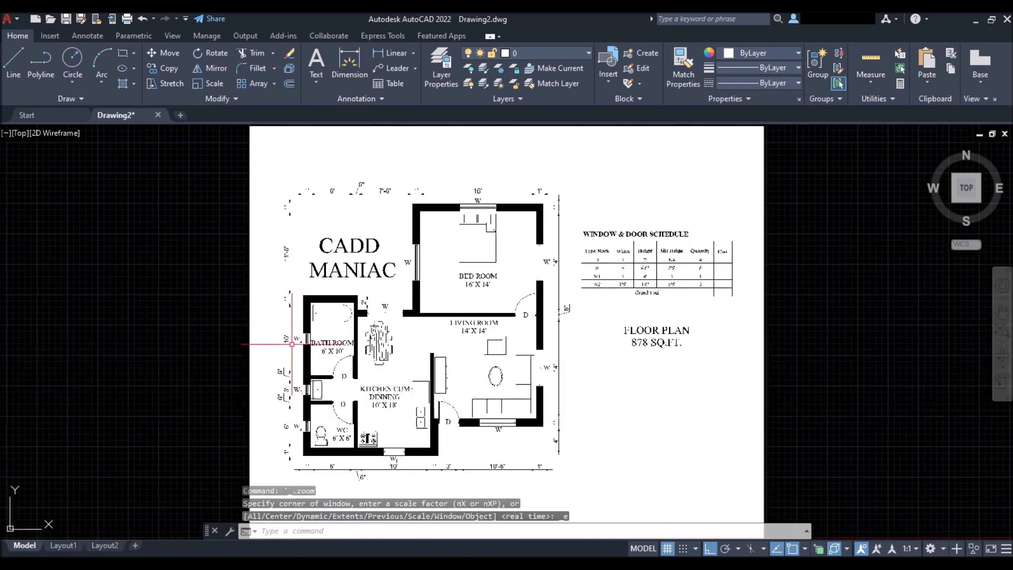
{"action": "scroll", "coordinate": [503, 262], "scroll_direction": "up", "scroll_amount": 5}
{"action": "type", "text": "di"}
{"action": "key", "text": "Return"}
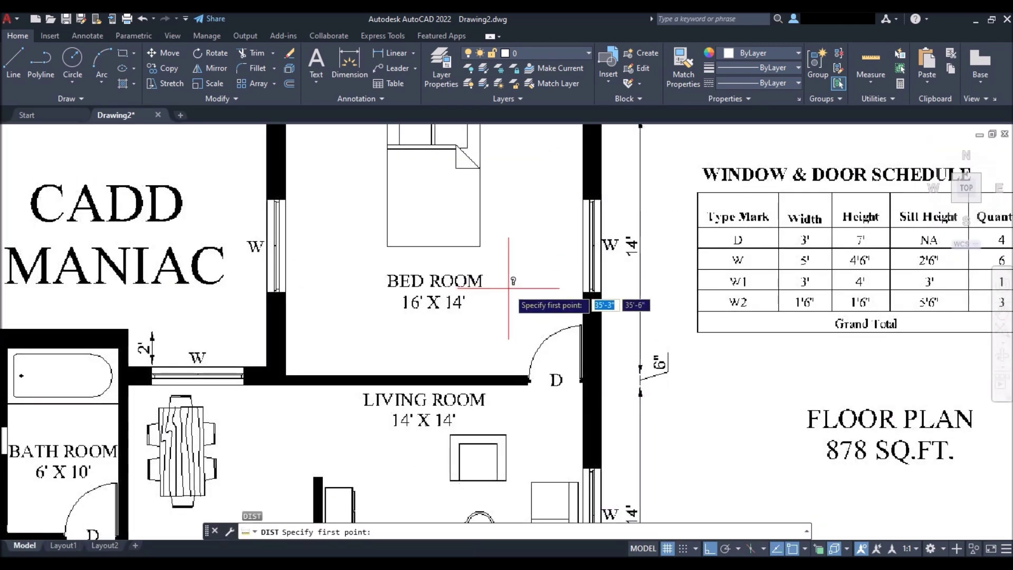
{"action": "left_click", "coordinate": [285, 323]}
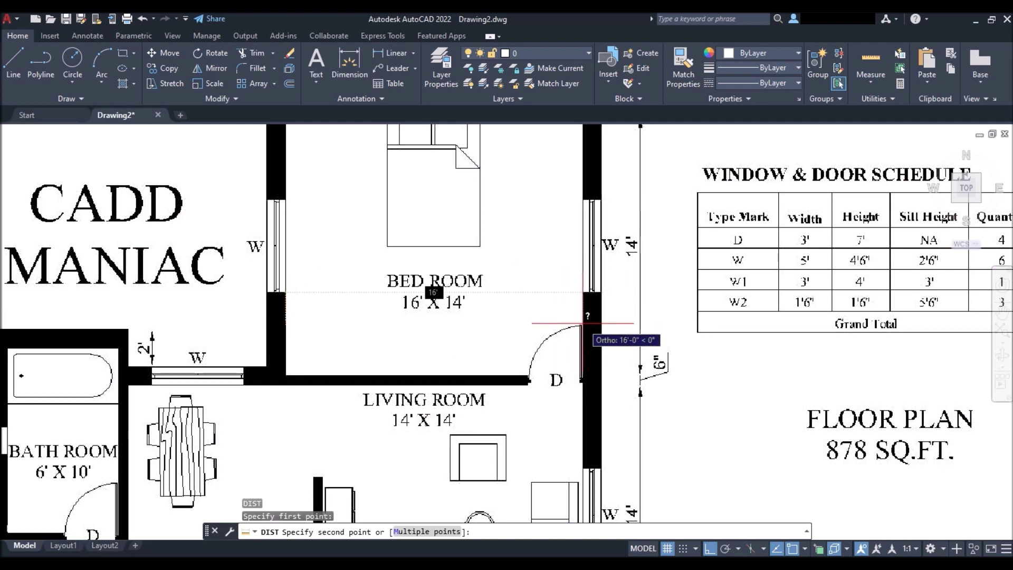
{"action": "key", "text": "Escape"}
{"action": "scroll", "coordinate": [527, 324], "scroll_direction": "down", "scroll_amount": 2}
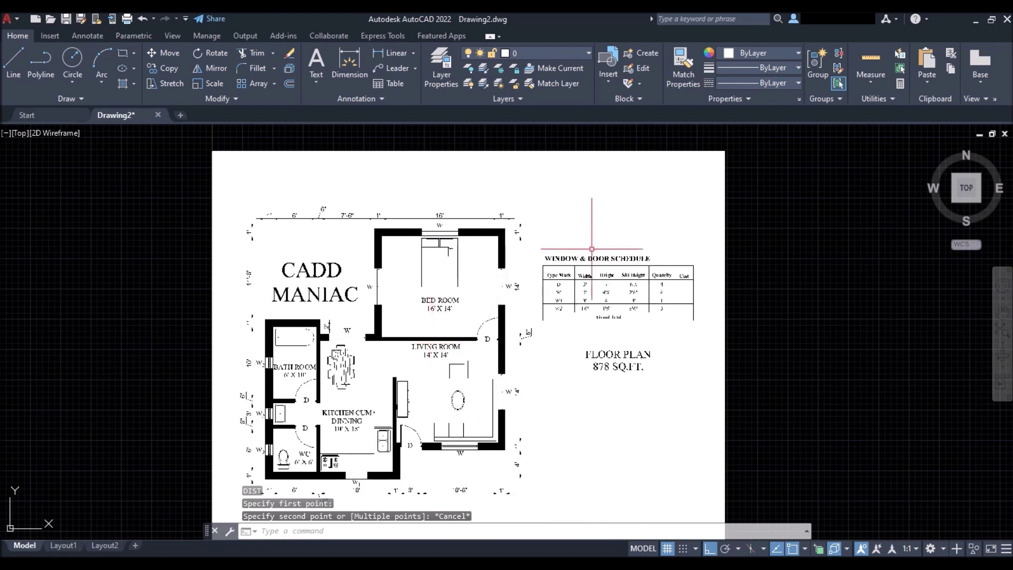
Create three new layers named wall, windows and doors.
{"action": "scroll", "coordinate": [554, 264], "scroll_direction": "down", "scroll_amount": 3}
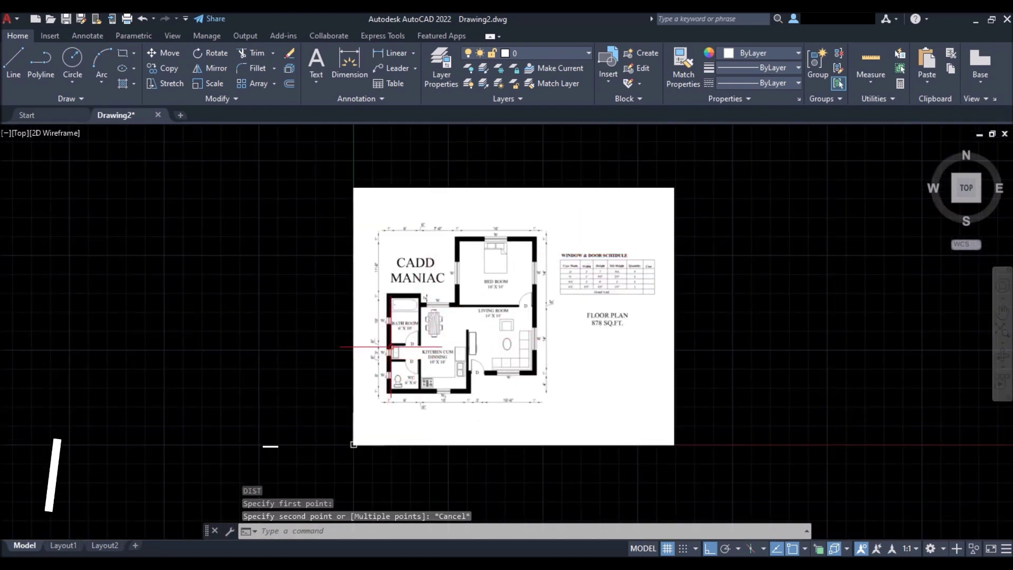
{"action": "scroll", "coordinate": [396, 325], "scroll_direction": "up", "scroll_amount": 2}
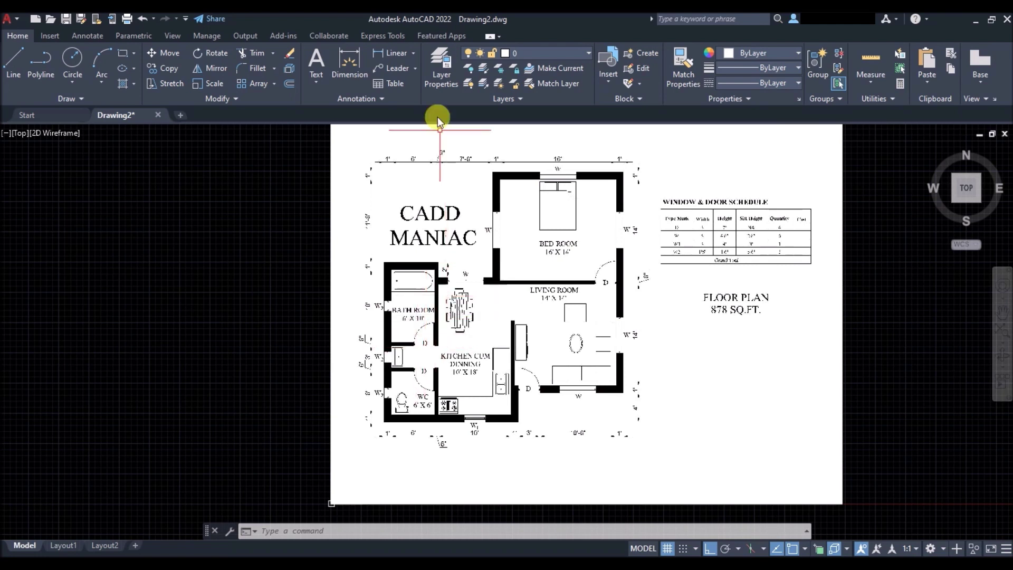
{"action": "left_click", "coordinate": [444, 70]}
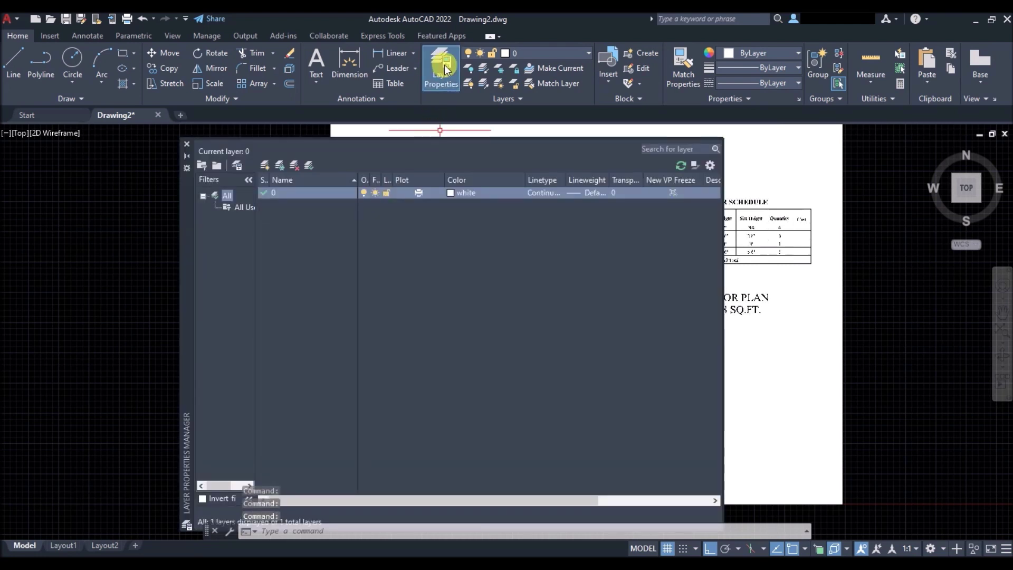
{"action": "left_click", "coordinate": [266, 165]}
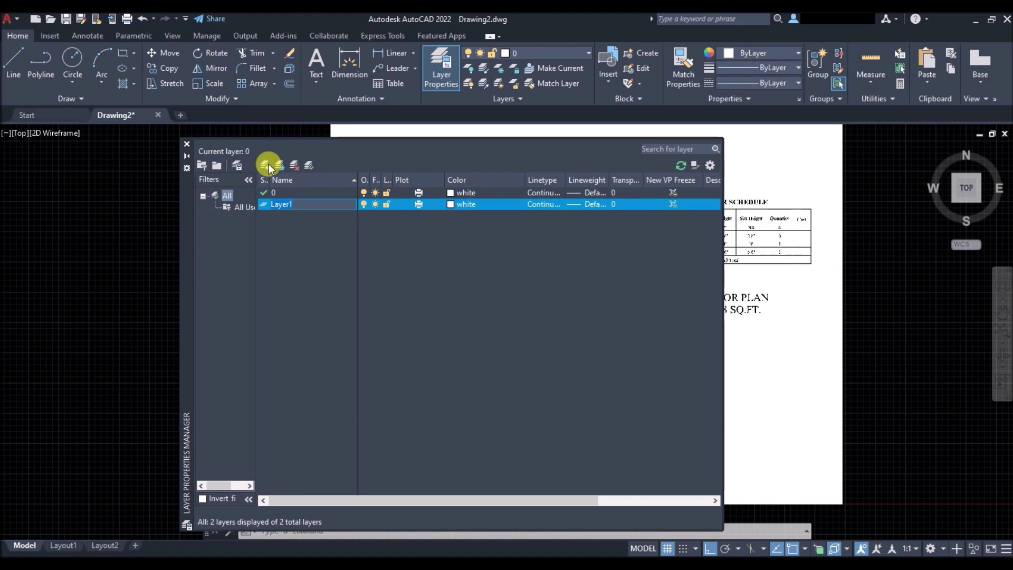
{"action": "type", "text": "wall"}
{"action": "left_click", "coordinate": [266, 166]}
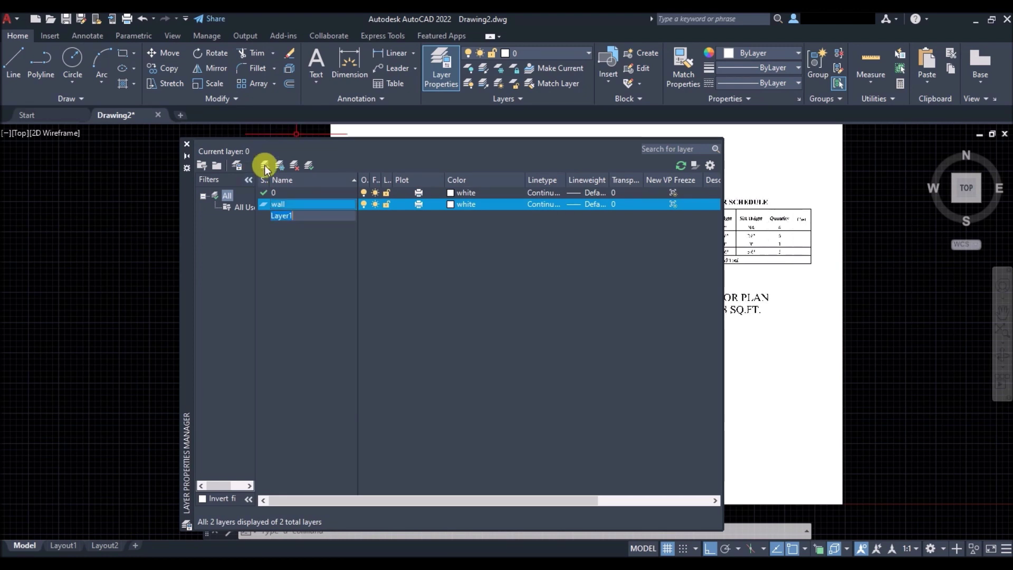
{"action": "type", "text": "wi"}
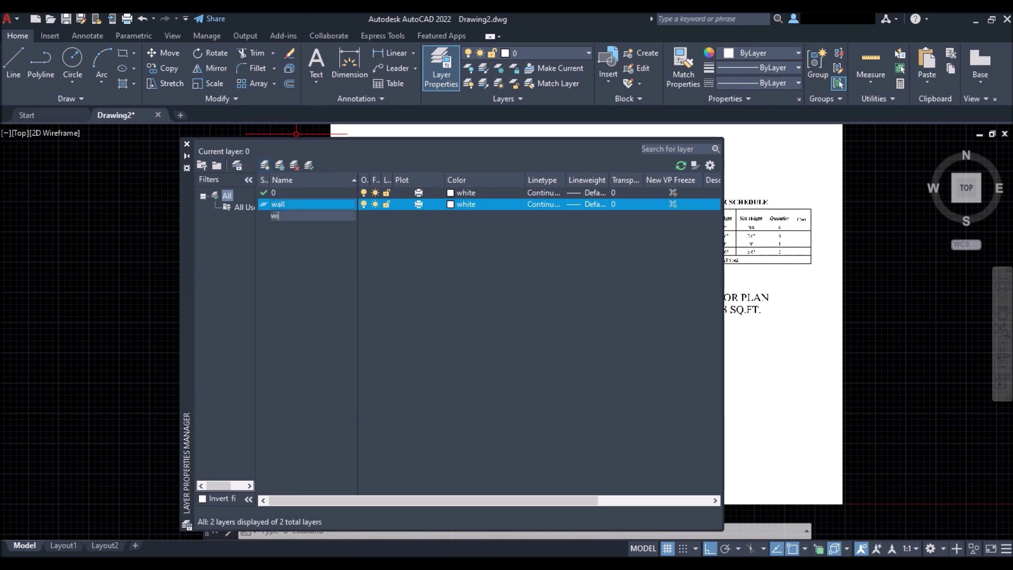
{"action": "type", "text": "ndows"}
{"action": "left_click", "coordinate": [266, 166]}
{"action": "type", "text": "doors"}
Add four more layers named text, dimension, blocks and wall hatch.
{"action": "left_click", "coordinate": [266, 165]}
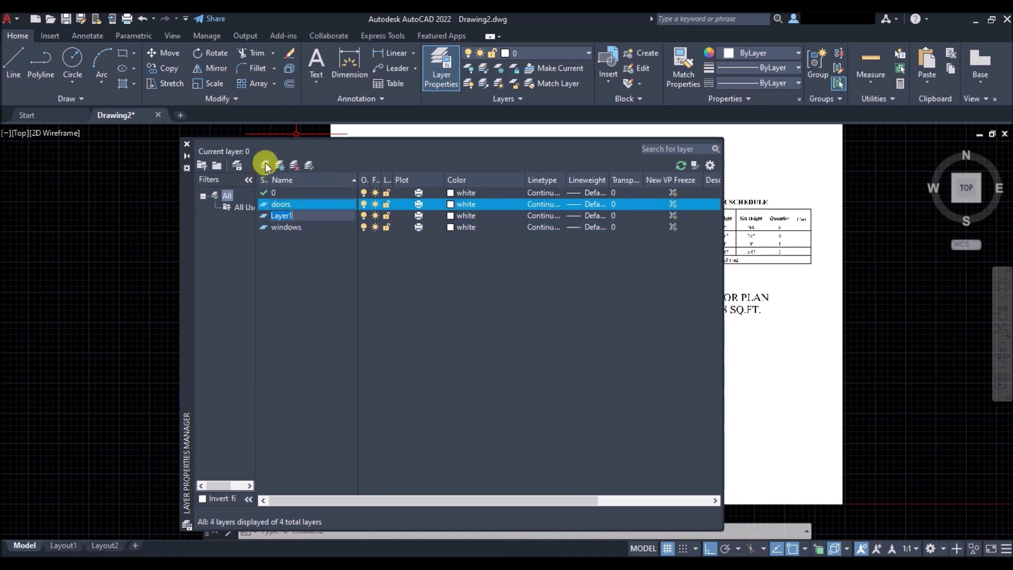
{"action": "type", "text": "text"}
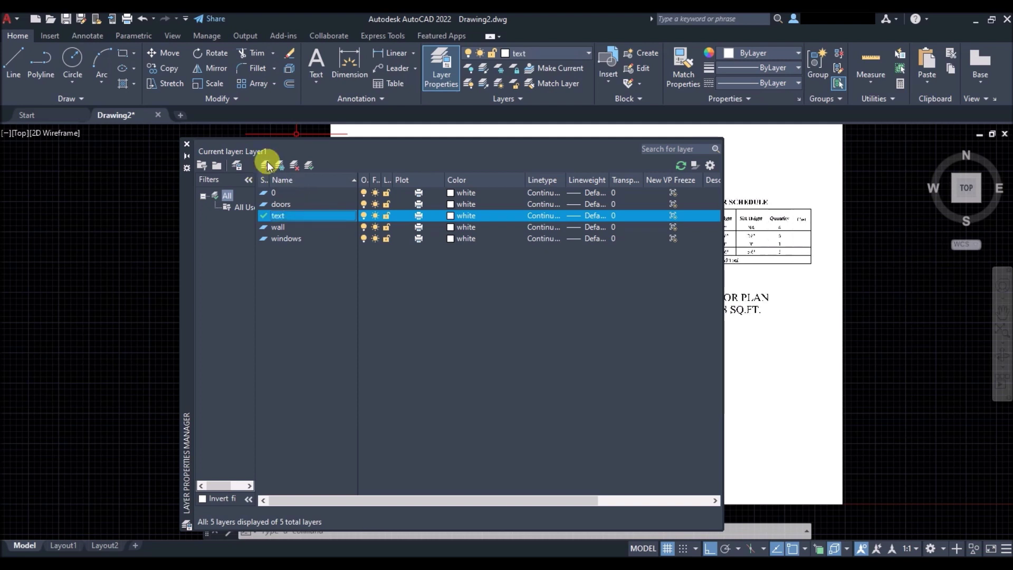
{"action": "left_click", "coordinate": [266, 164]}
{"action": "type", "text": "dimension"}
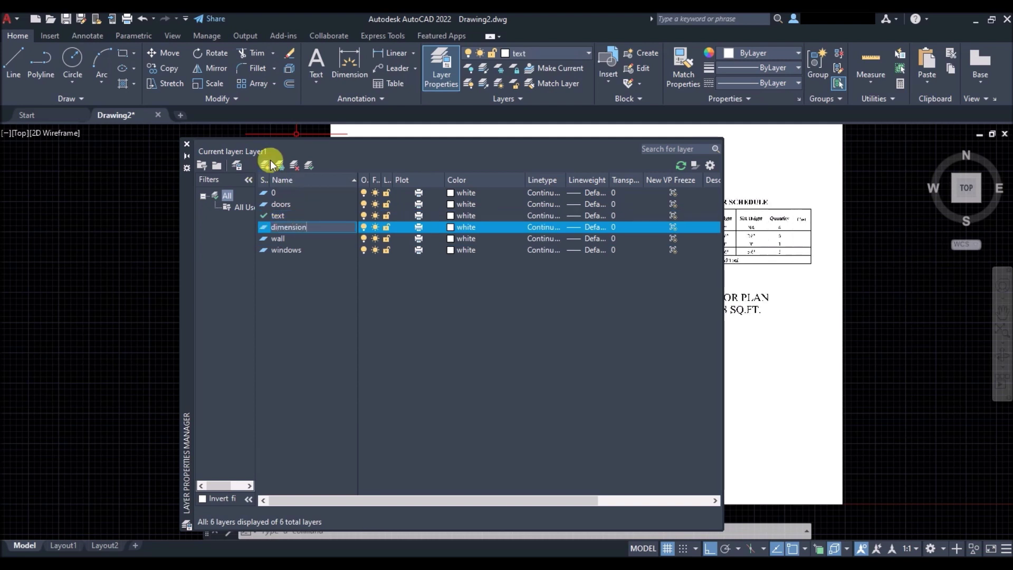
{"action": "left_click", "coordinate": [269, 164]}
{"action": "type", "text": "blocks"}
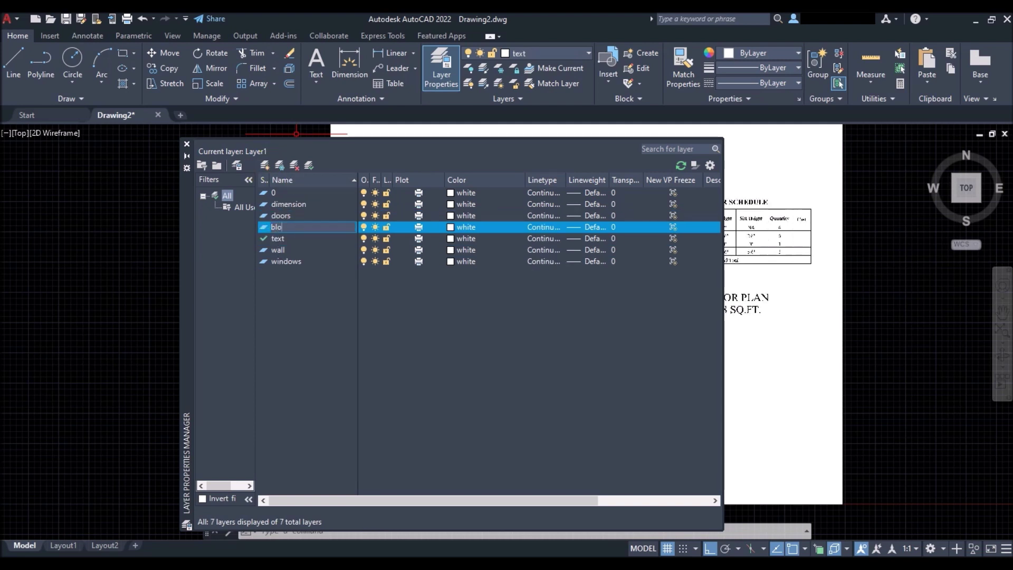
{"action": "left_click", "coordinate": [270, 163]}
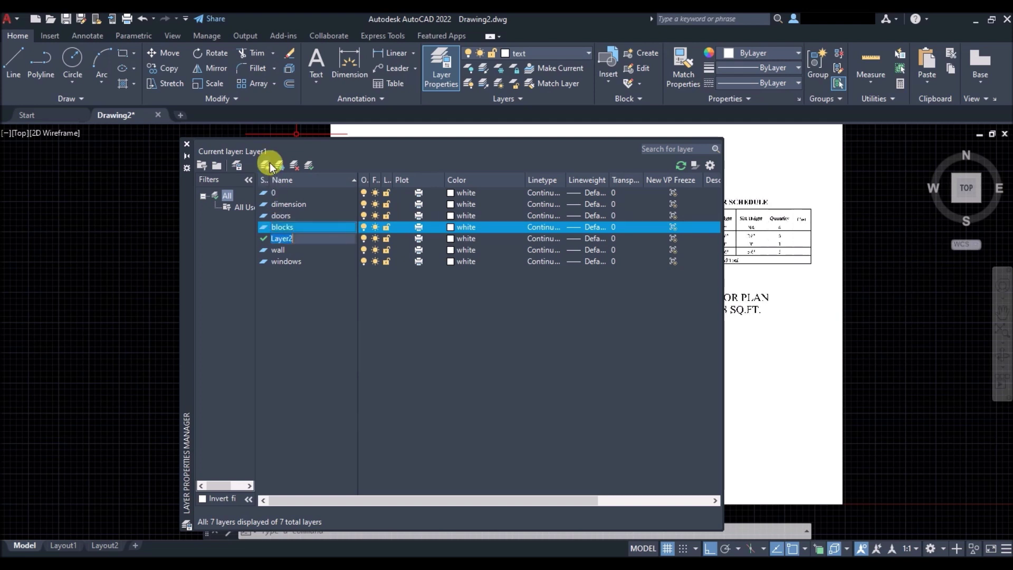
{"action": "type", "text": "wall hatch"}
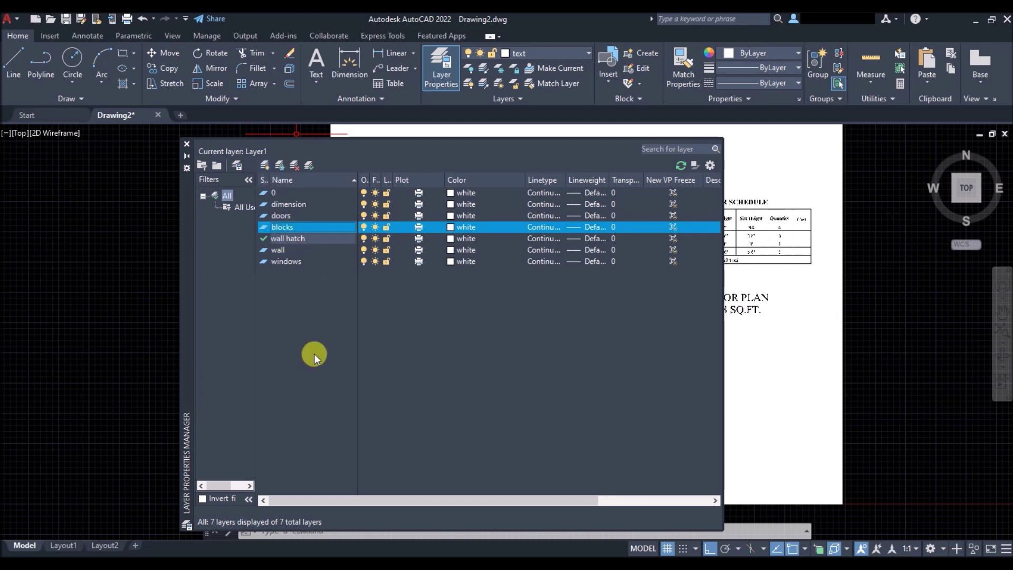
{"action": "key", "text": "Return"}
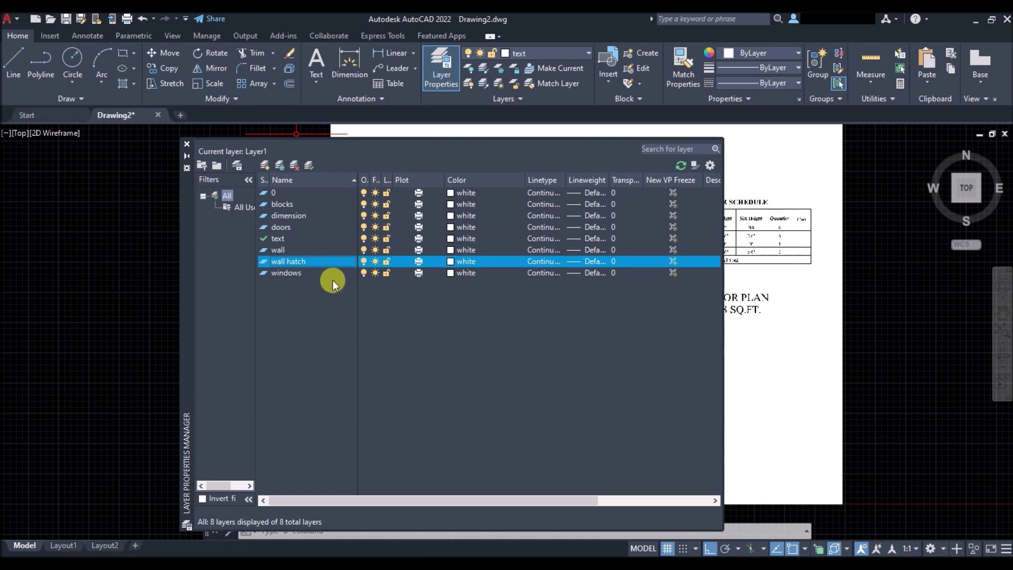
Set the layer colours to 31 for blocks, 251 for dimension and 142 for doors.
{"action": "left_click", "coordinate": [449, 203]}
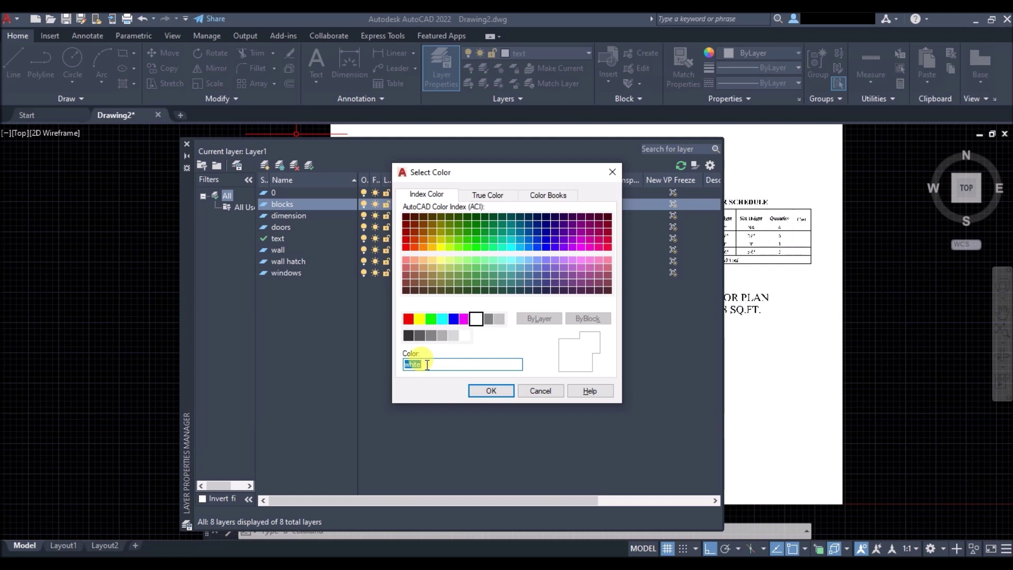
{"action": "type", "text": "31"}
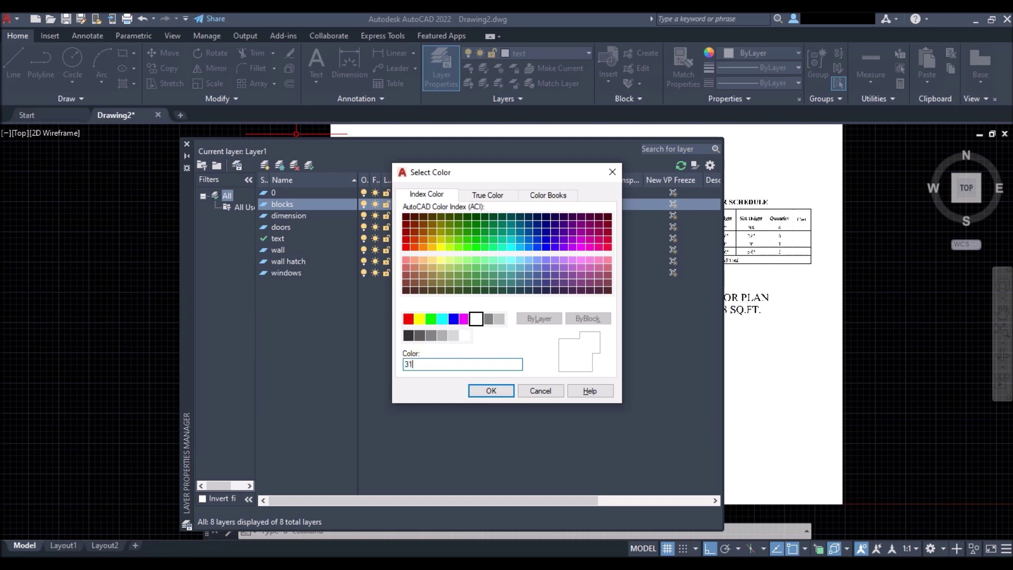
{"action": "left_click", "coordinate": [491, 391]}
{"action": "left_click", "coordinate": [451, 215]}
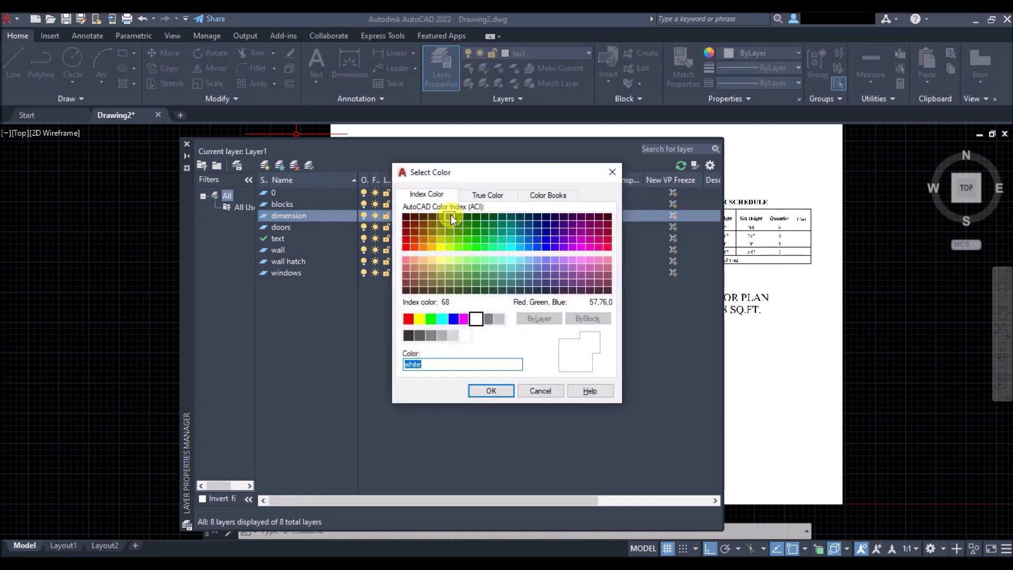
{"action": "key", "text": "Return"}
{"action": "left_click", "coordinate": [450, 227]}
{"action": "left_click", "coordinate": [450, 229]}
{"action": "key", "text": "Return"}
Set the text layer's colour to 8 and the windows layer's to 22, and close the layer manager.
{"action": "left_click", "coordinate": [451, 238]}
{"action": "type", "text": "8"}
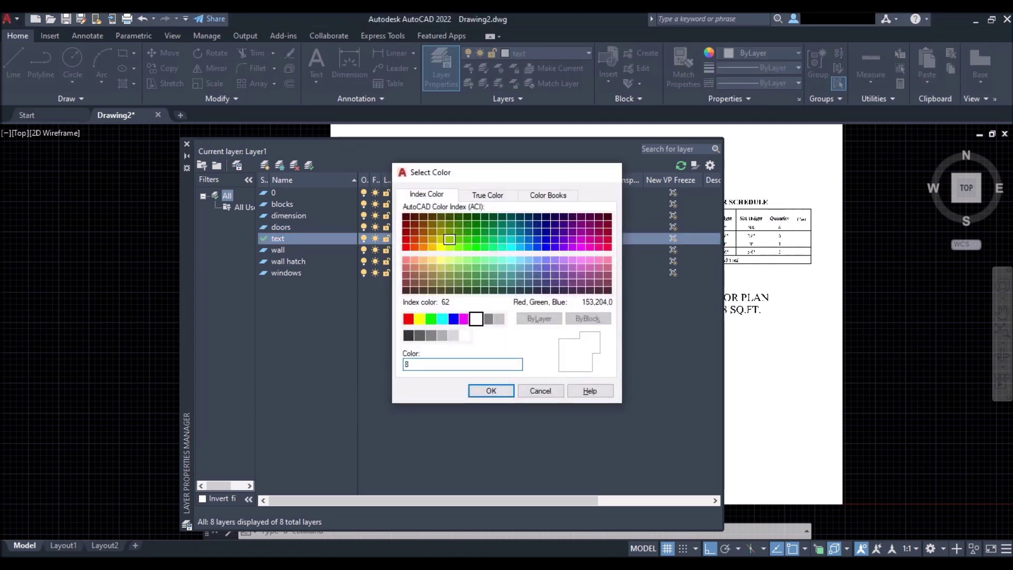
{"action": "key", "text": "Return"}
{"action": "left_click", "coordinate": [452, 271]}
{"action": "type", "text": "22"}
{"action": "left_click", "coordinate": [490, 391]}
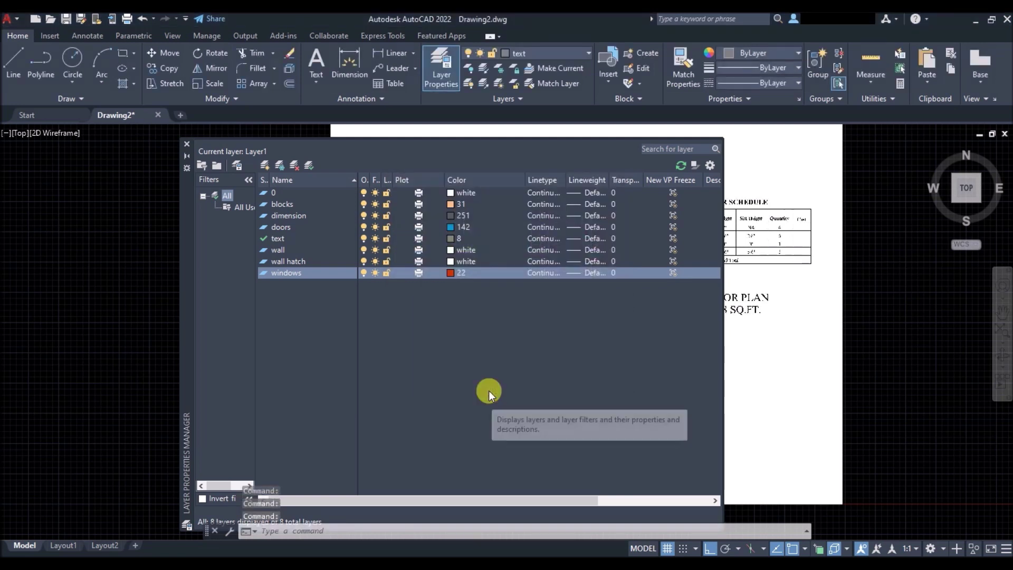
{"action": "left_click", "coordinate": [188, 145]}
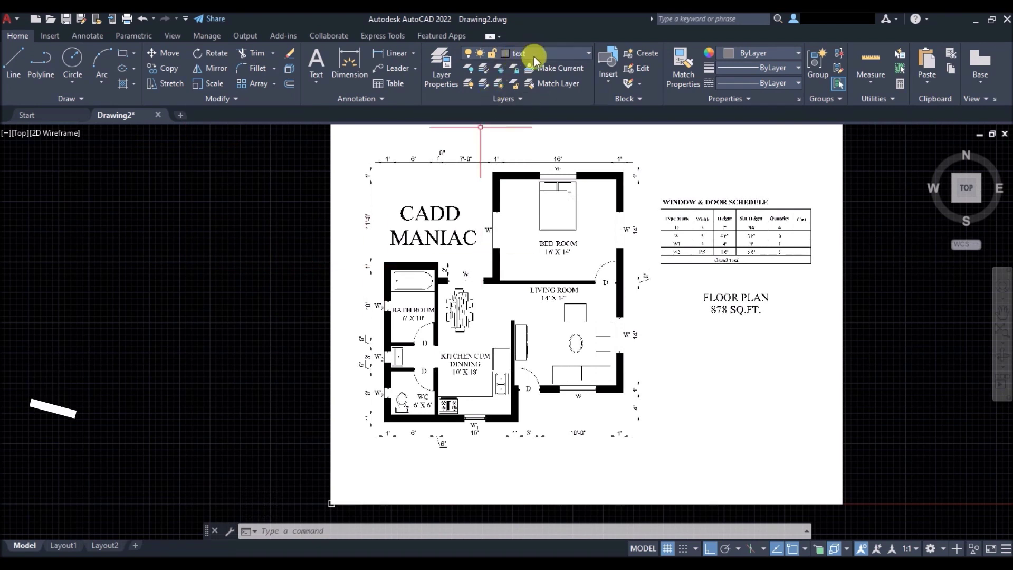
Make the wall layer current.
{"action": "scroll", "coordinate": [416, 316], "scroll_direction": "up", "scroll_amount": 4}
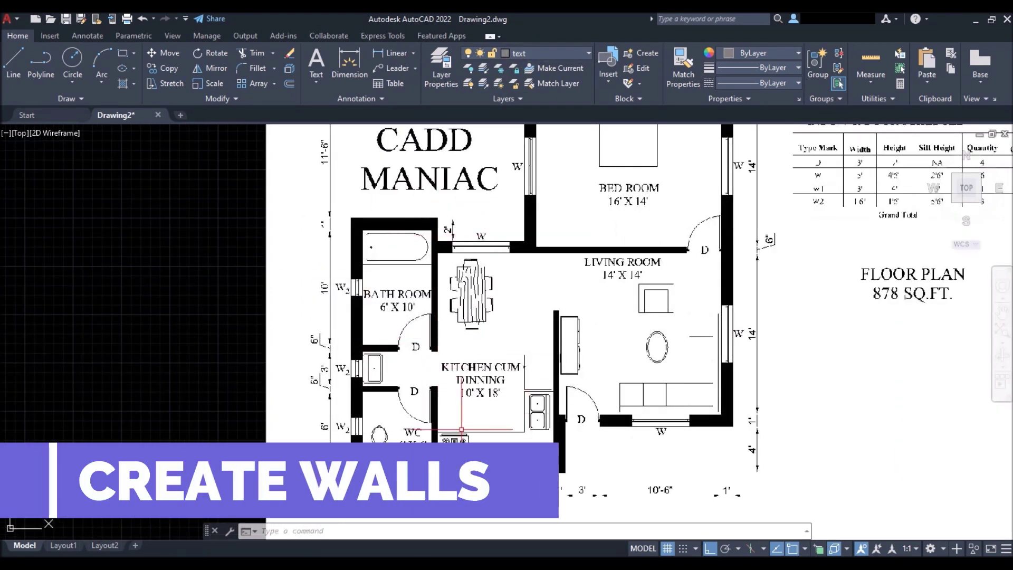
{"action": "scroll", "coordinate": [462, 429], "scroll_direction": "down", "scroll_amount": 4}
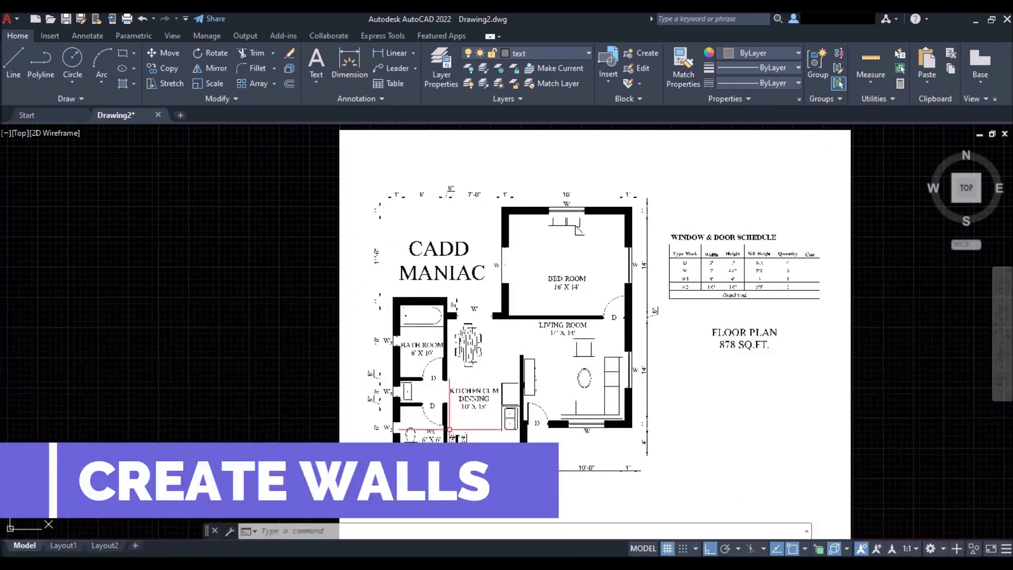
{"action": "left_click", "coordinate": [572, 53]}
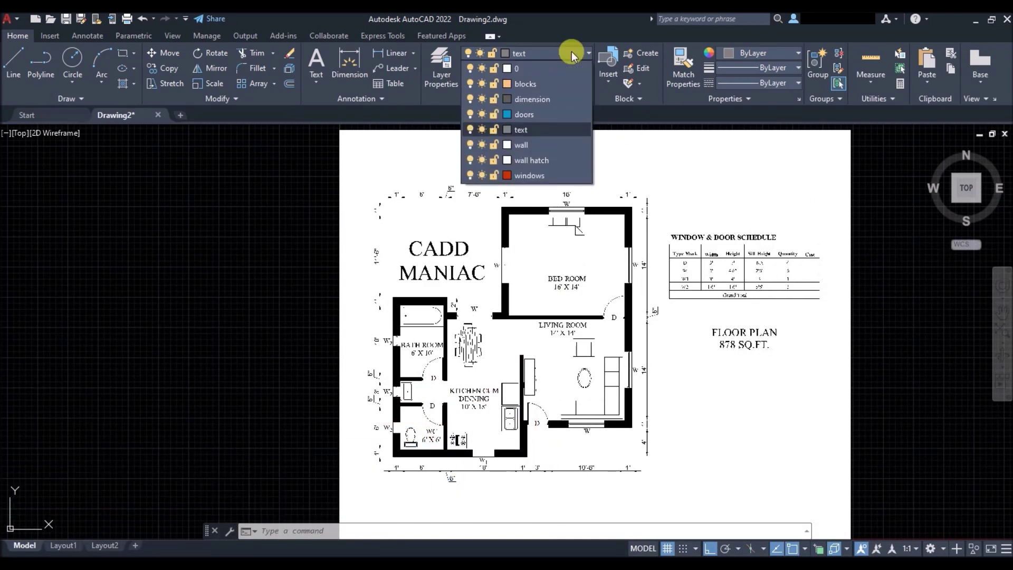
{"action": "left_click", "coordinate": [560, 144]}
Draw the bathroom's inner outline in the empty area beside the plan image as a rectangle with length 6' and width 10'.
{"action": "scroll", "coordinate": [452, 362], "scroll_direction": "down", "scroll_amount": 2}
{"action": "scroll", "coordinate": [450, 378], "scroll_direction": "up", "scroll_amount": 5}
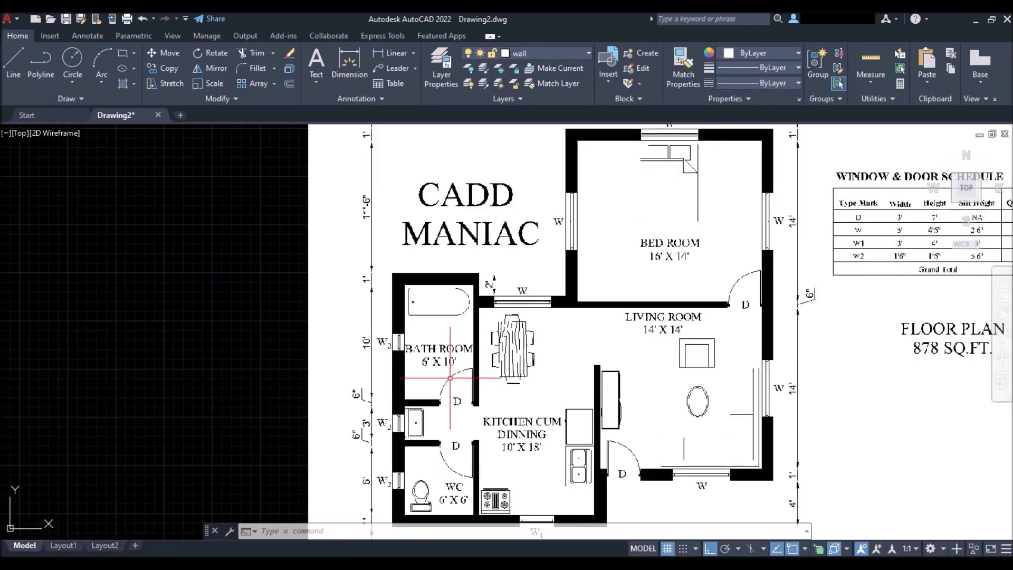
{"action": "scroll", "coordinate": [450, 377], "scroll_direction": "up", "scroll_amount": 2}
{"action": "scroll", "coordinate": [536, 287], "scroll_direction": "down", "scroll_amount": 4}
{"action": "scroll", "coordinate": [478, 326], "scroll_direction": "up", "scroll_amount": 5}
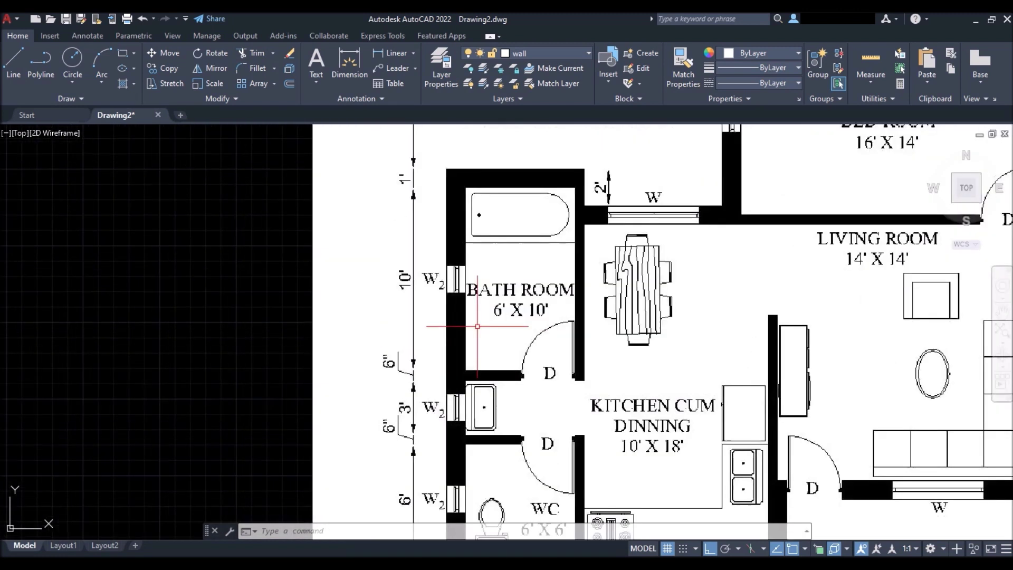
{"action": "scroll", "coordinate": [631, 311], "scroll_direction": "down", "scroll_amount": 2}
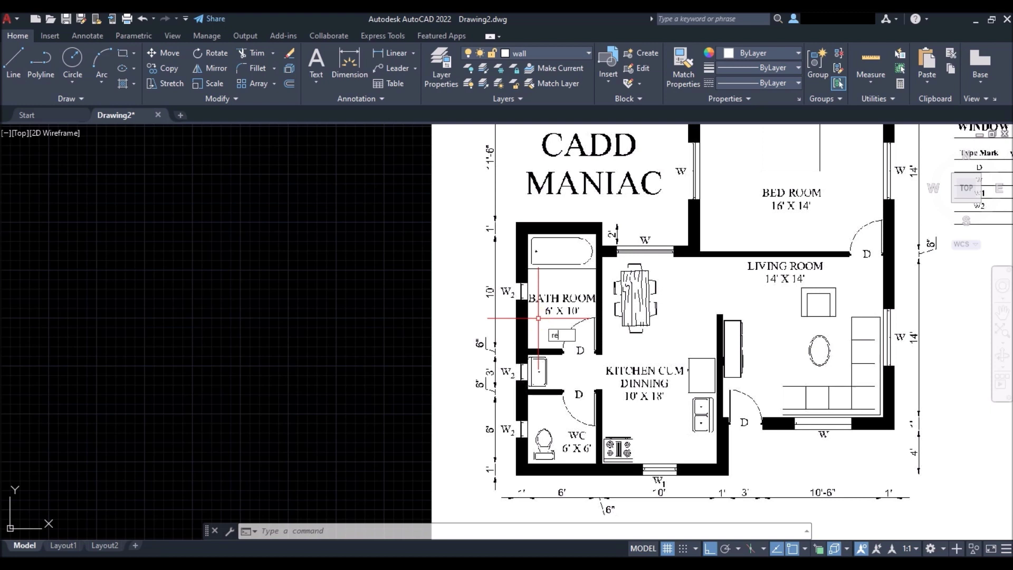
{"action": "type", "text": "c"}
{"action": "key", "text": "Return"}
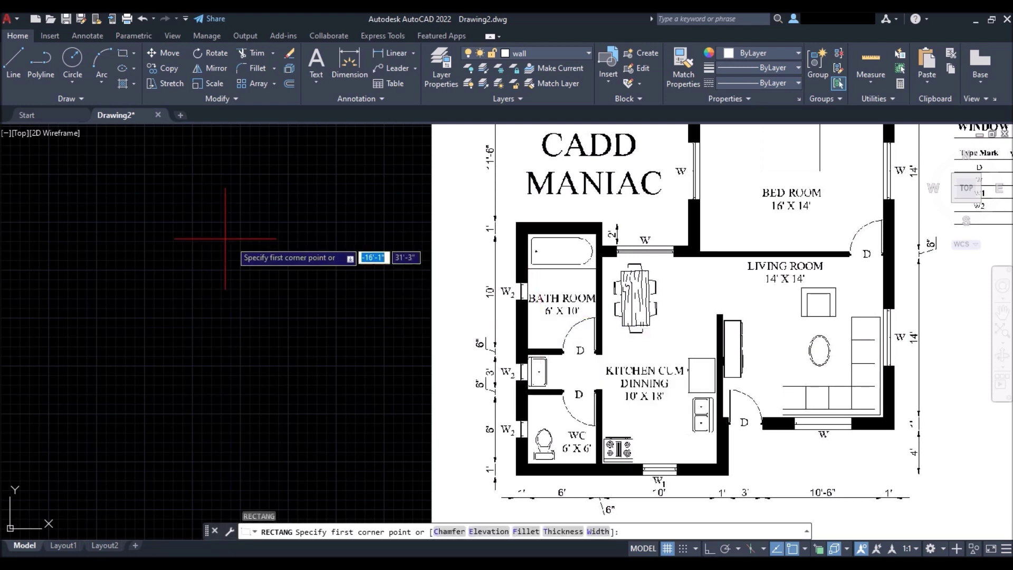
{"action": "scroll", "coordinate": [647, 214], "scroll_direction": "down", "scroll_amount": 2}
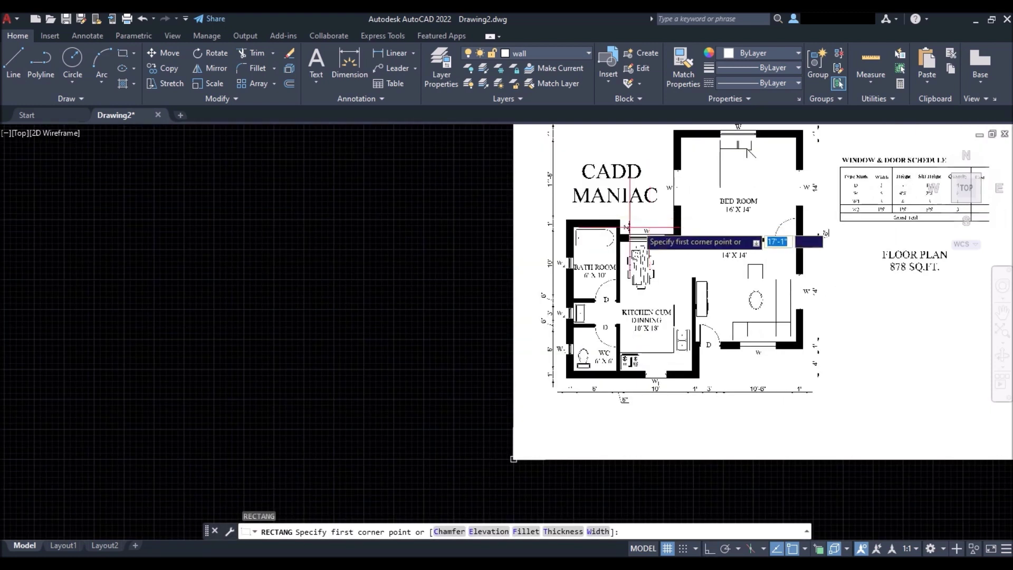
{"action": "left_click", "coordinate": [86, 230]}
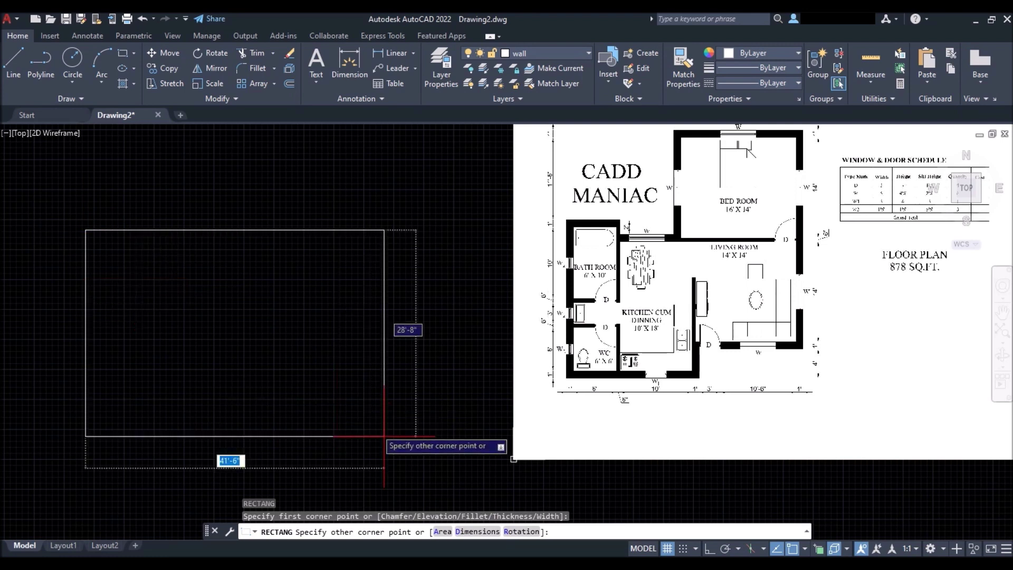
{"action": "type", "text": "d"}
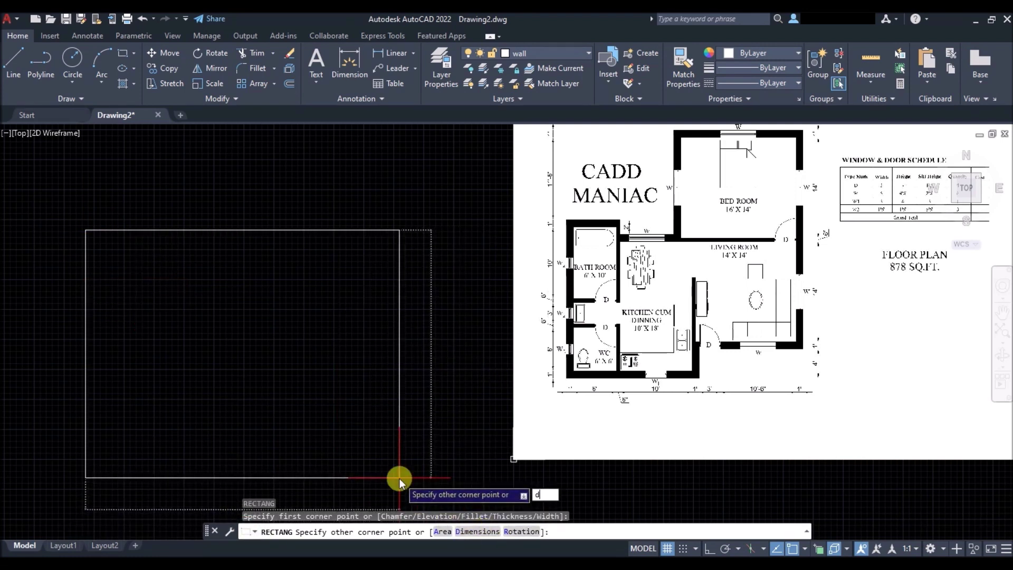
{"action": "key", "text": "Return"}
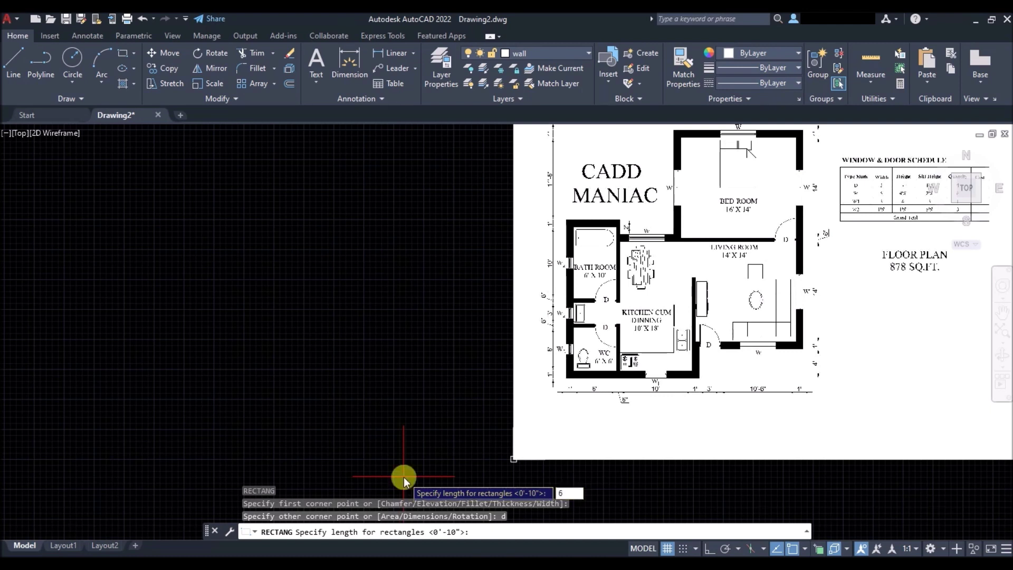
{"action": "key", "text": "Return"}
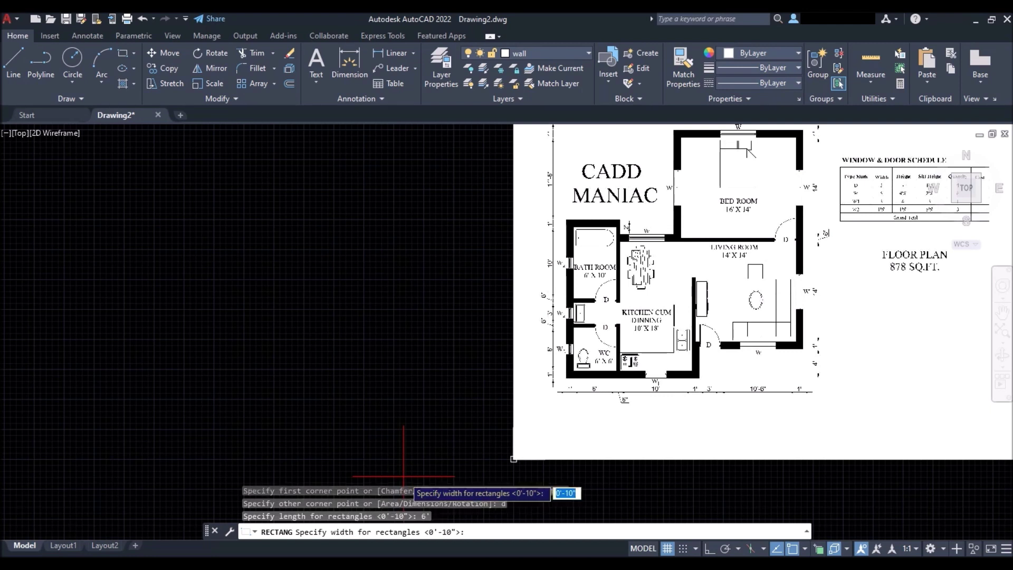
{"action": "type", "text": "10"}
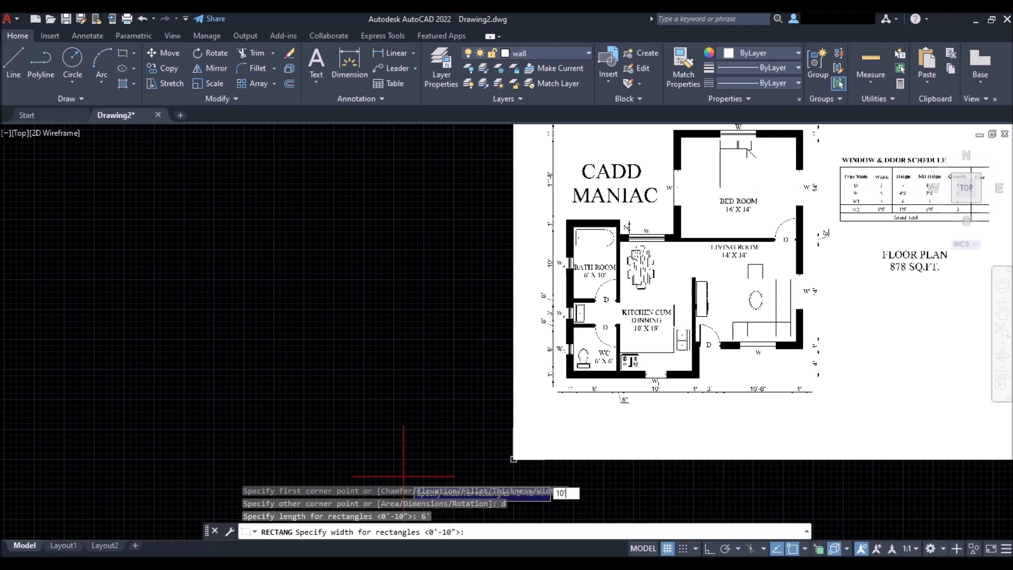
{"action": "key", "text": "Return"}
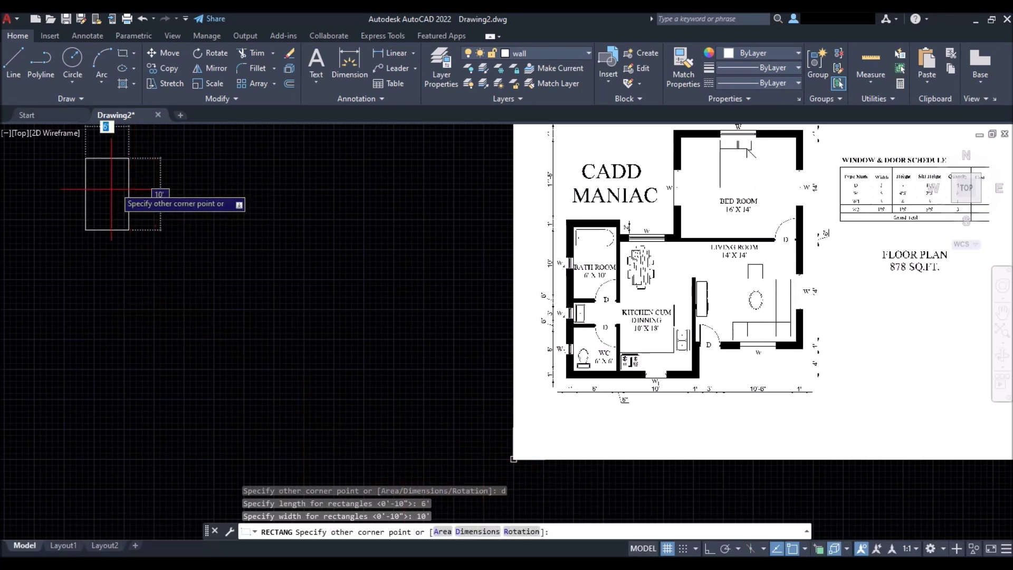
{"action": "left_click", "coordinate": [157, 303]}
{"action": "scroll", "coordinate": [585, 315], "scroll_direction": "up", "scroll_amount": 4}
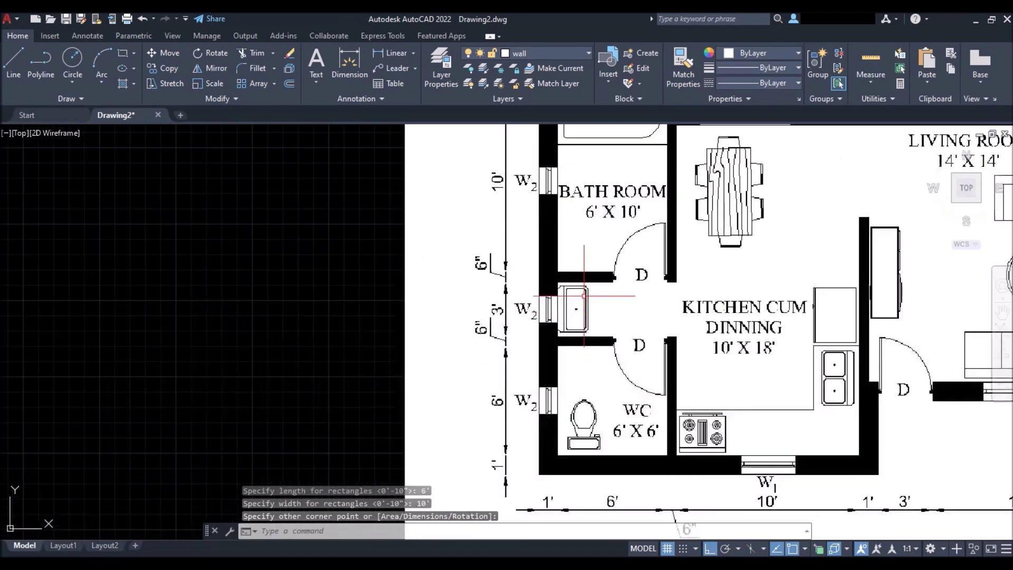
{"action": "scroll", "coordinate": [488, 280], "scroll_direction": "down", "scroll_amount": 4}
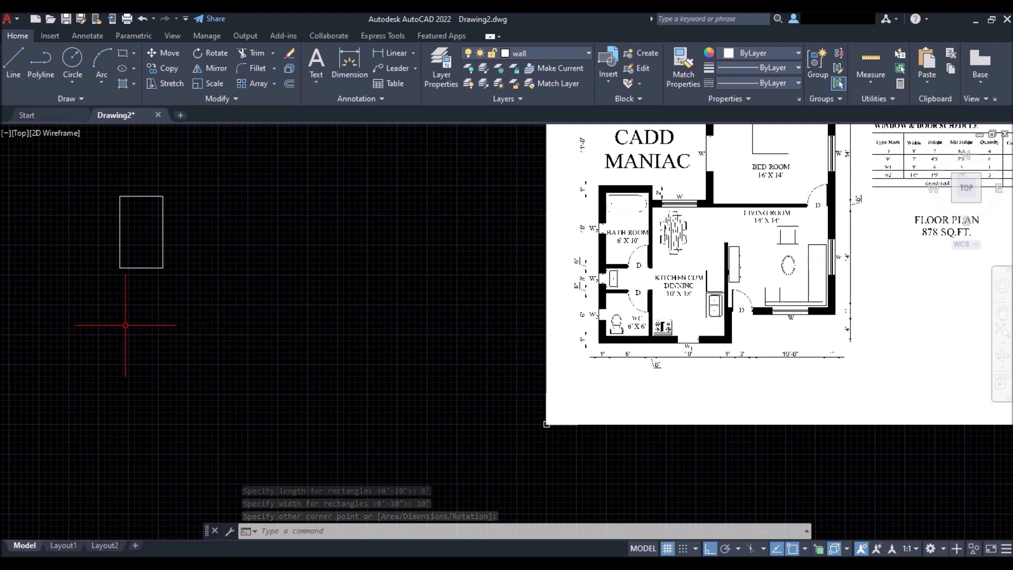
Draw the wash area's inner outline as a rectangle with length 6' and width 3', starting 6" below the bathroom rectangle's lower-left corner.
{"action": "key", "text": "Return"}
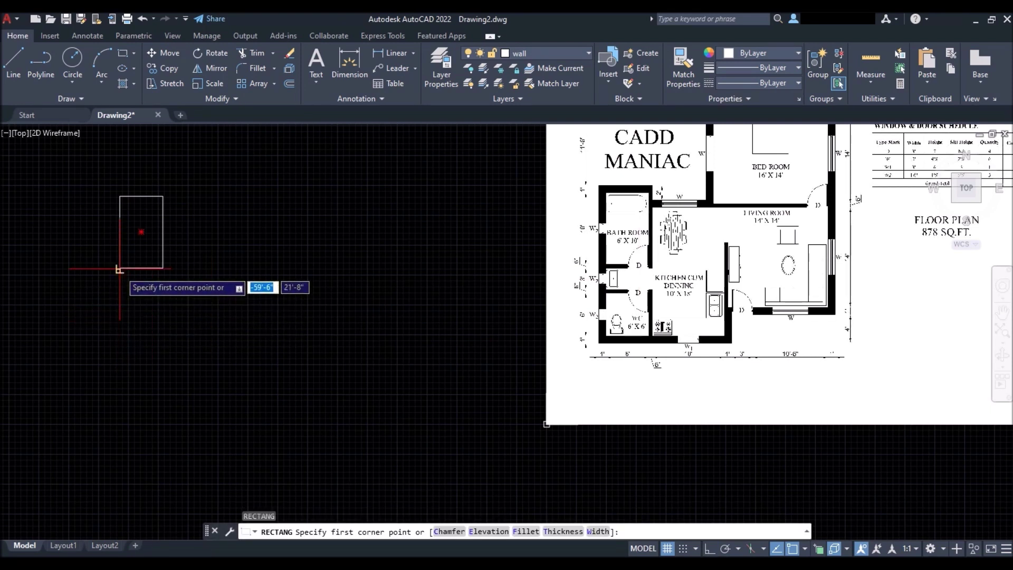
{"action": "scroll", "coordinate": [119, 269], "scroll_direction": "up", "scroll_amount": 2}
{"action": "scroll", "coordinate": [112, 263], "scroll_direction": "up", "scroll_amount": 5}
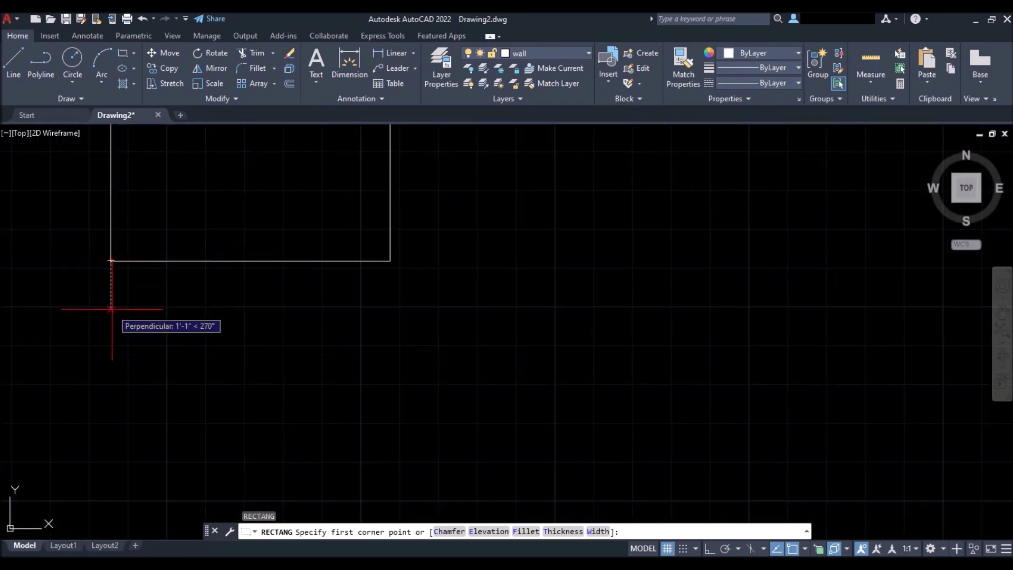
{"action": "type", "text": "6"}
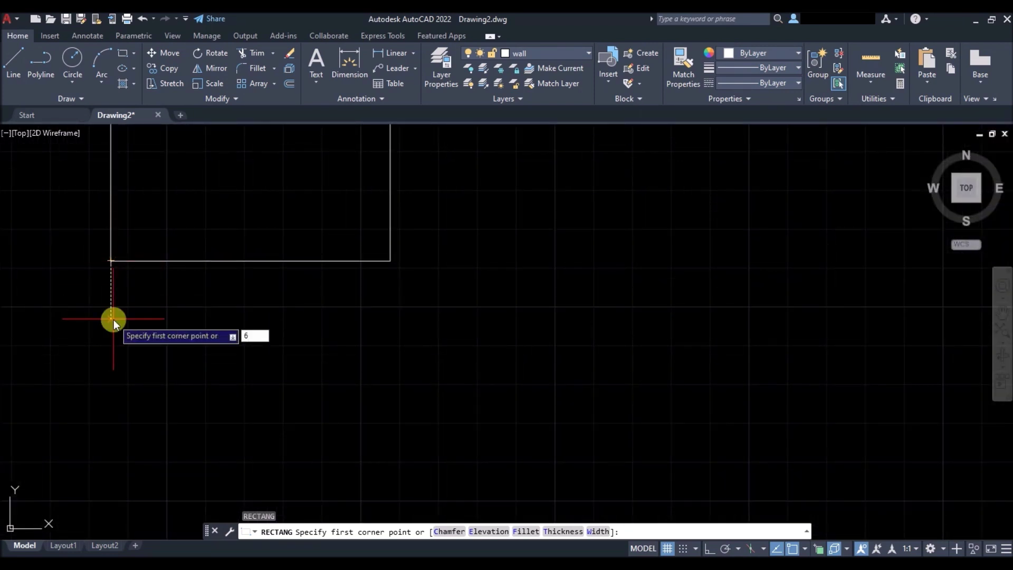
{"action": "type", "text": "\""}
{"action": "key", "text": "Return"}
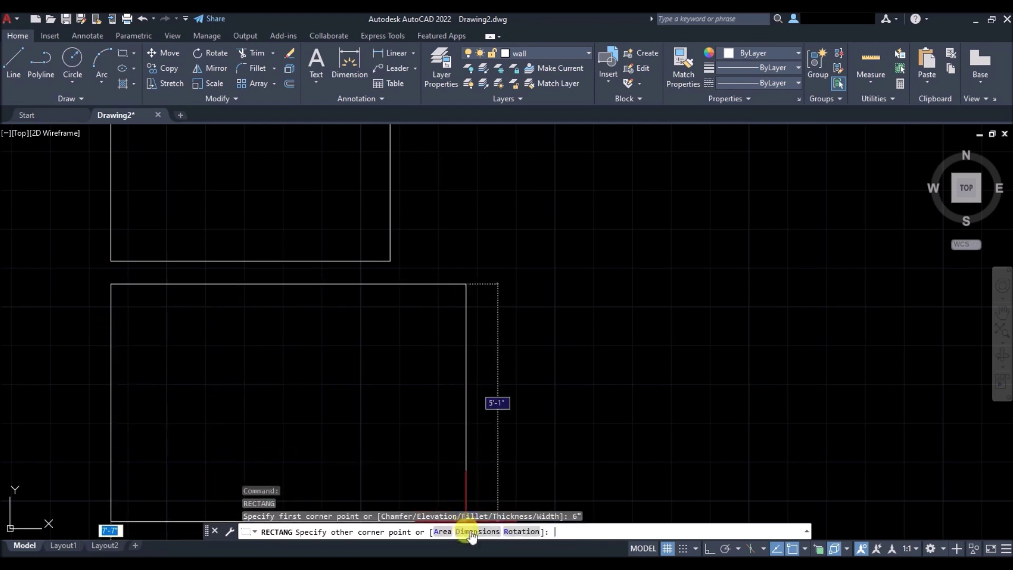
{"action": "left_click", "coordinate": [468, 532]}
{"action": "scroll", "coordinate": [283, 317], "scroll_direction": "down", "scroll_amount": 5}
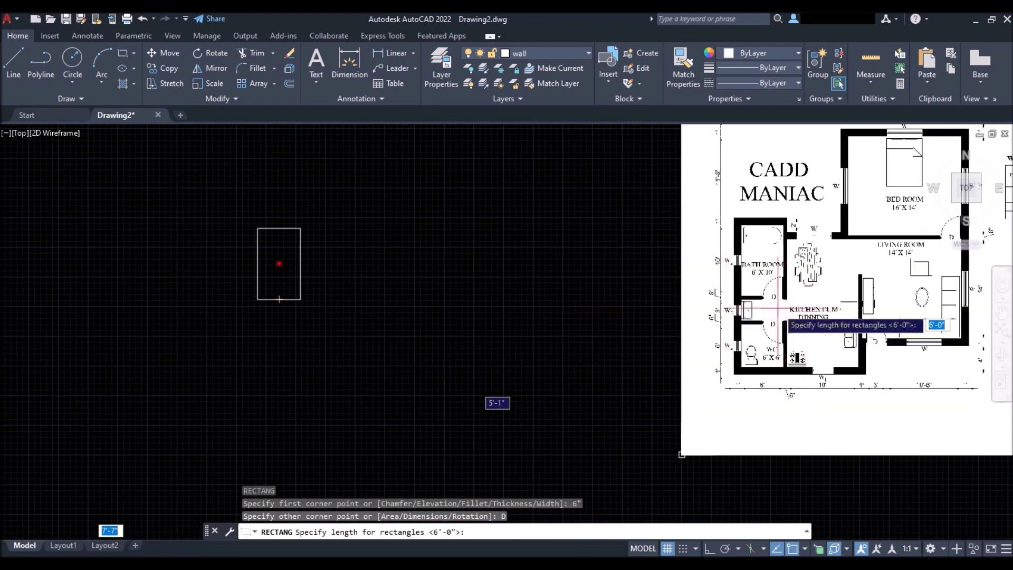
{"action": "scroll", "coordinate": [771, 330], "scroll_direction": "up", "scroll_amount": 5}
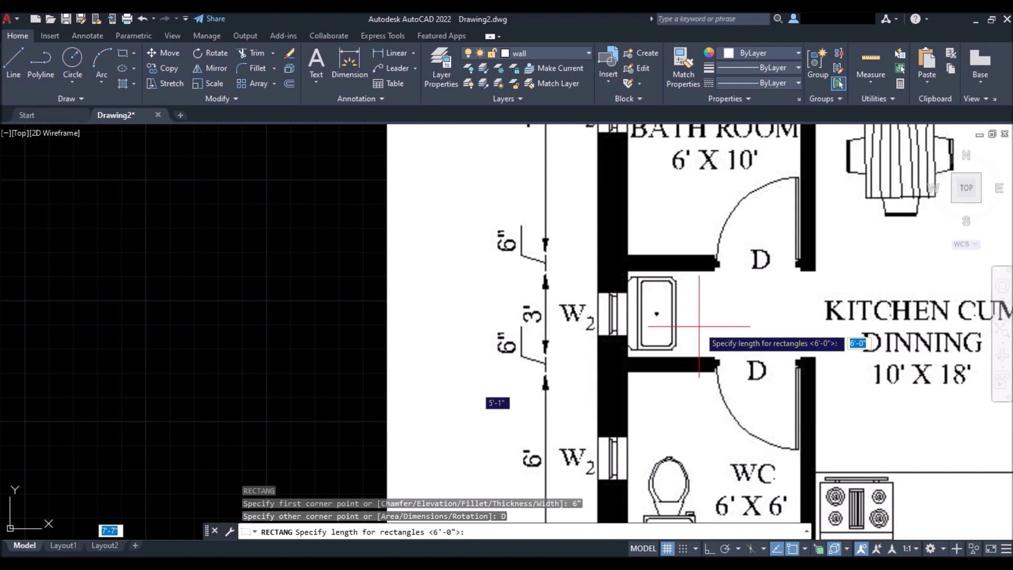
{"action": "type", "text": "6'"}
{"action": "key", "text": "Return"}
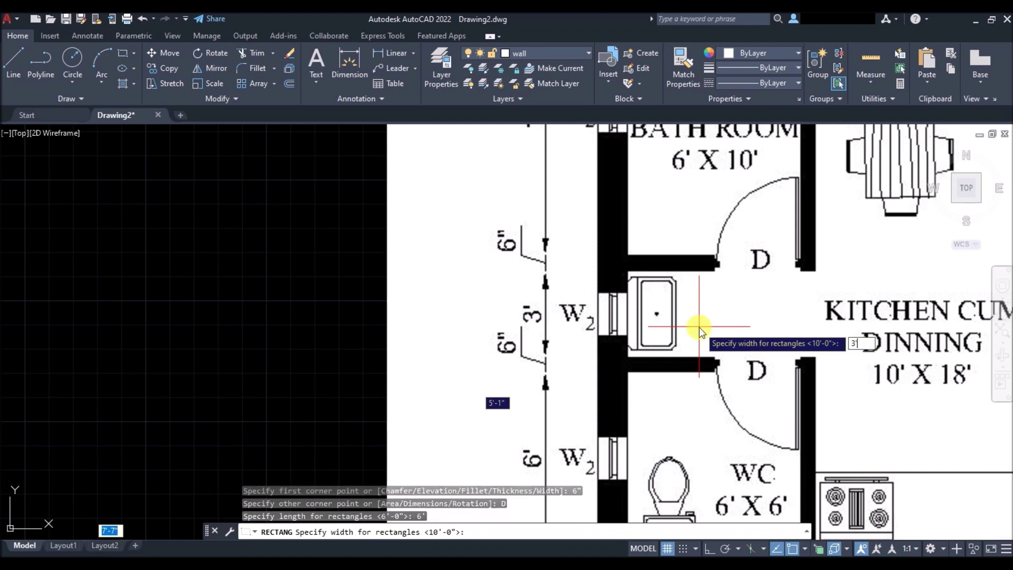
{"action": "type", "text": "3'"}
{"action": "key", "text": "Return"}
{"action": "scroll", "coordinate": [699, 326], "scroll_direction": "down", "scroll_amount": 5}
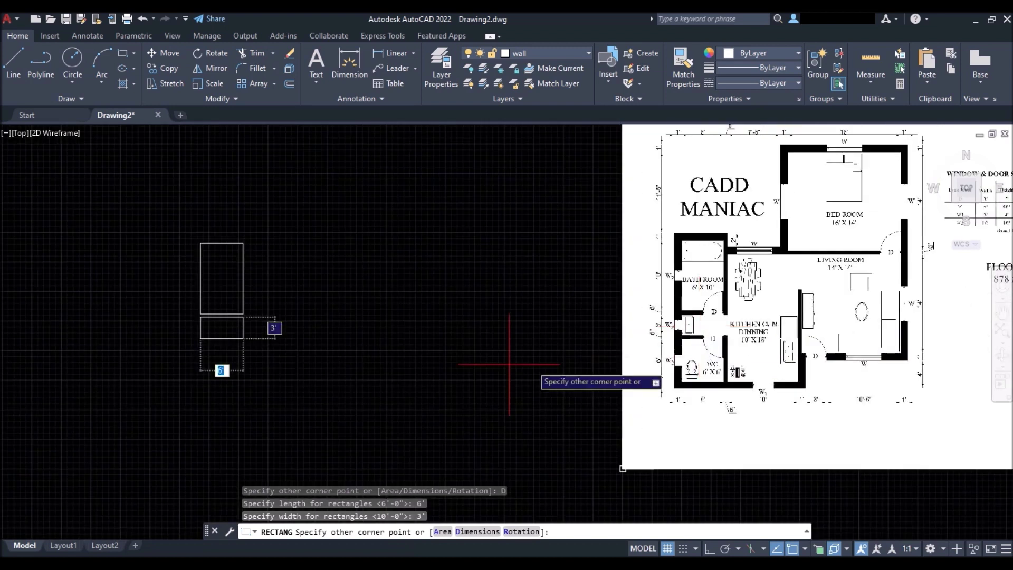
{"action": "left_click", "coordinate": [306, 376]}
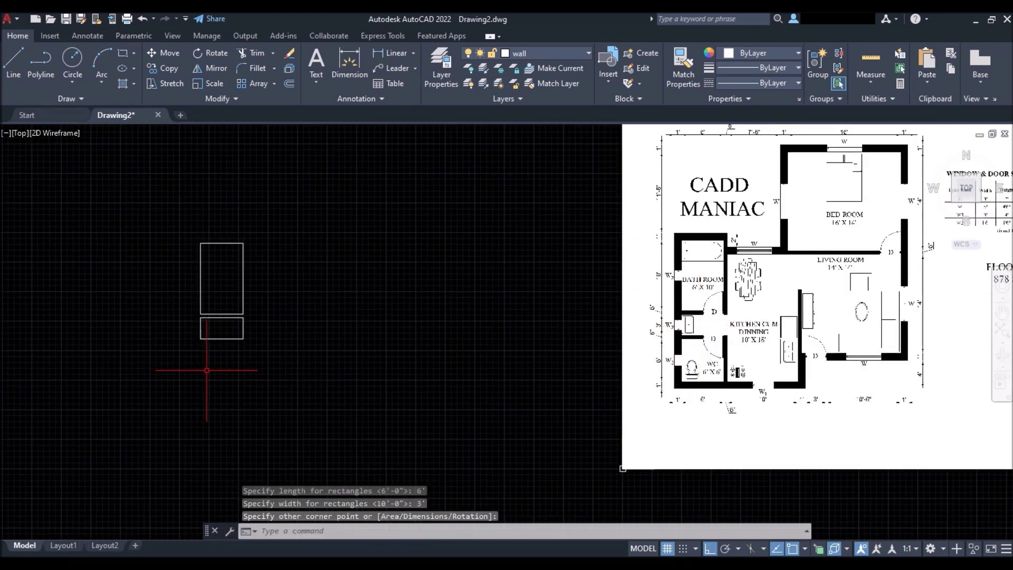
Draw the WC's inner outline as a rectangle with length 6' and width 6', starting 6" below the wash area's lower-left corner.
{"action": "scroll", "coordinate": [693, 345], "scroll_direction": "up", "scroll_amount": 4}
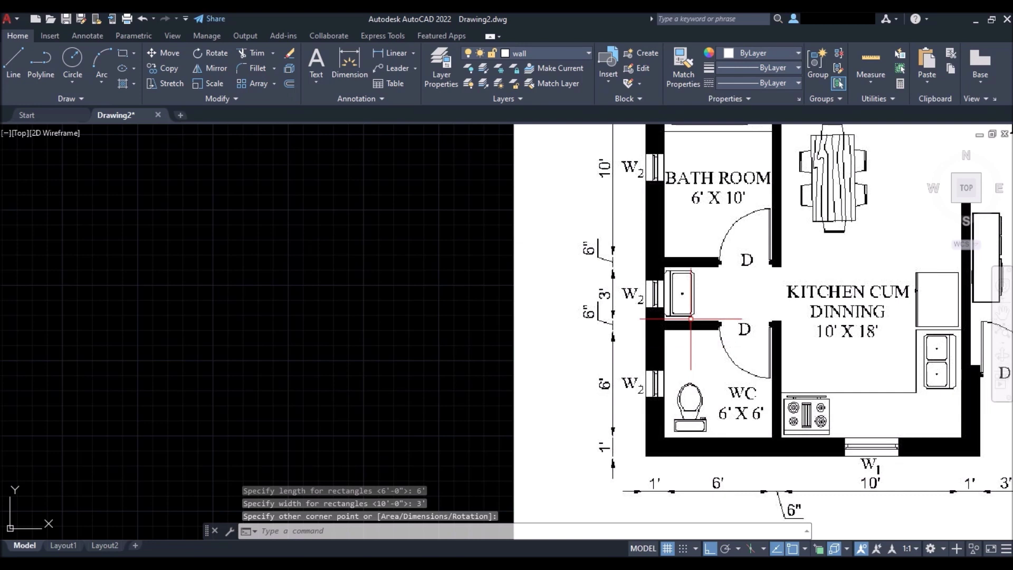
{"action": "scroll", "coordinate": [654, 283], "scroll_direction": "down", "scroll_amount": 3}
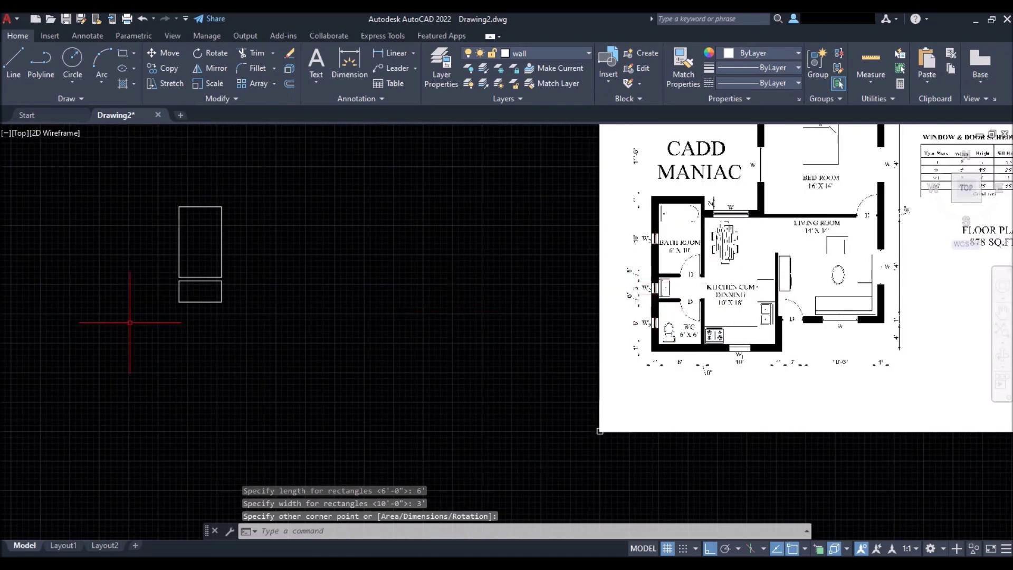
{"action": "key", "text": "space"}
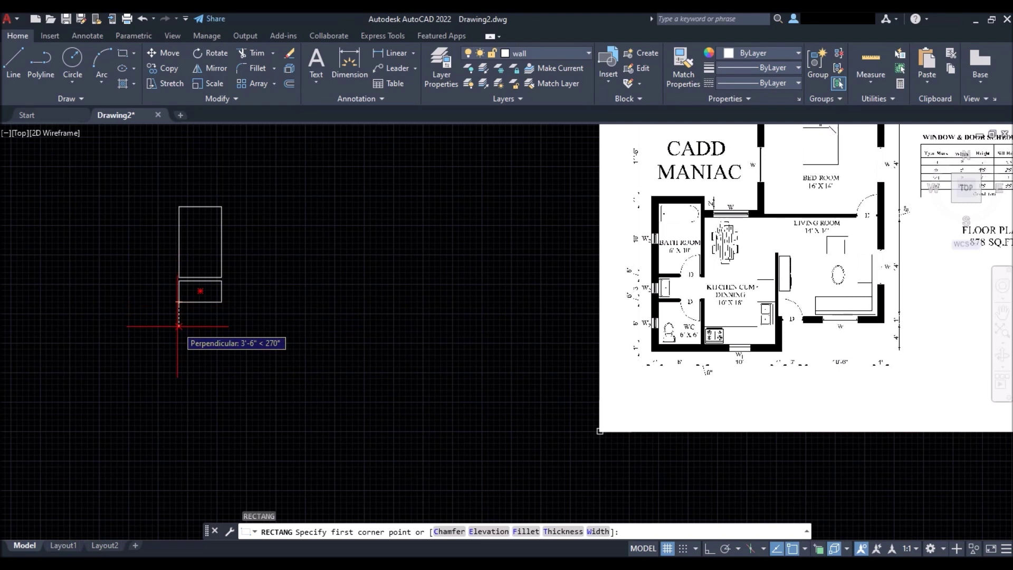
{"action": "type", "text": "6"}
{"action": "key", "text": "Return"}
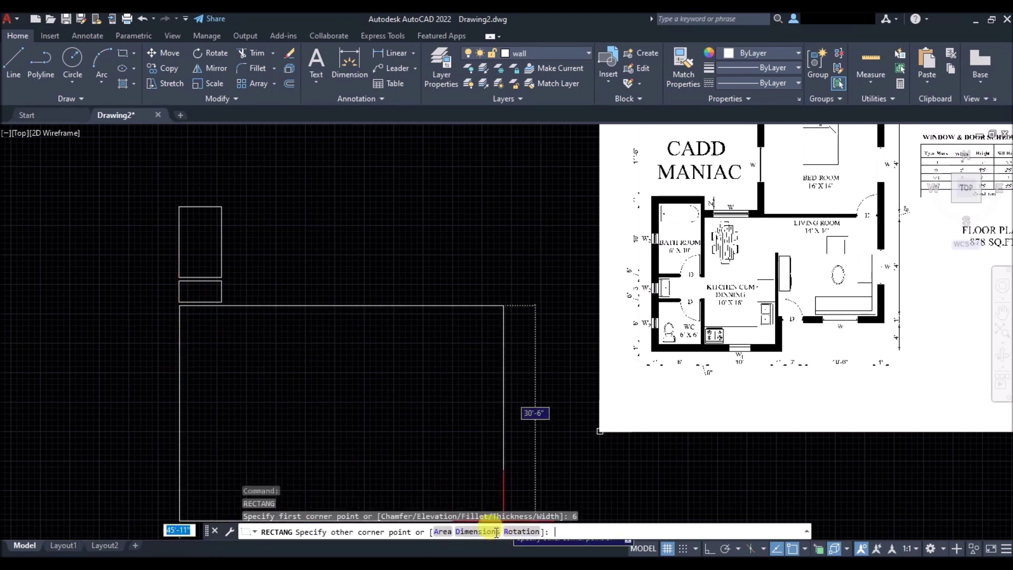
{"action": "left_click", "coordinate": [478, 531]}
{"action": "scroll", "coordinate": [694, 339], "scroll_direction": "up", "scroll_amount": 5}
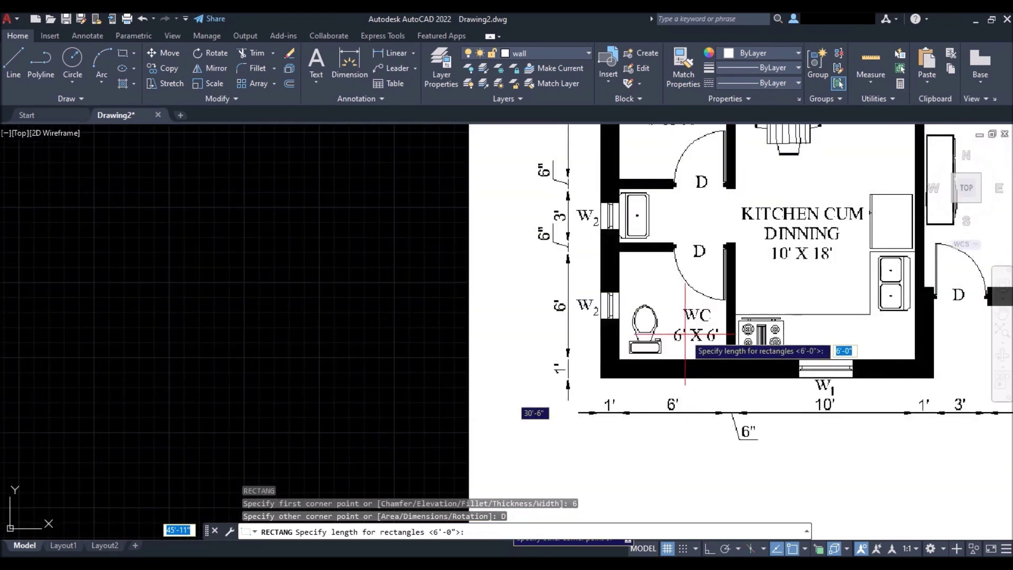
{"action": "type", "text": "6"}
{"action": "key", "text": "Return"}
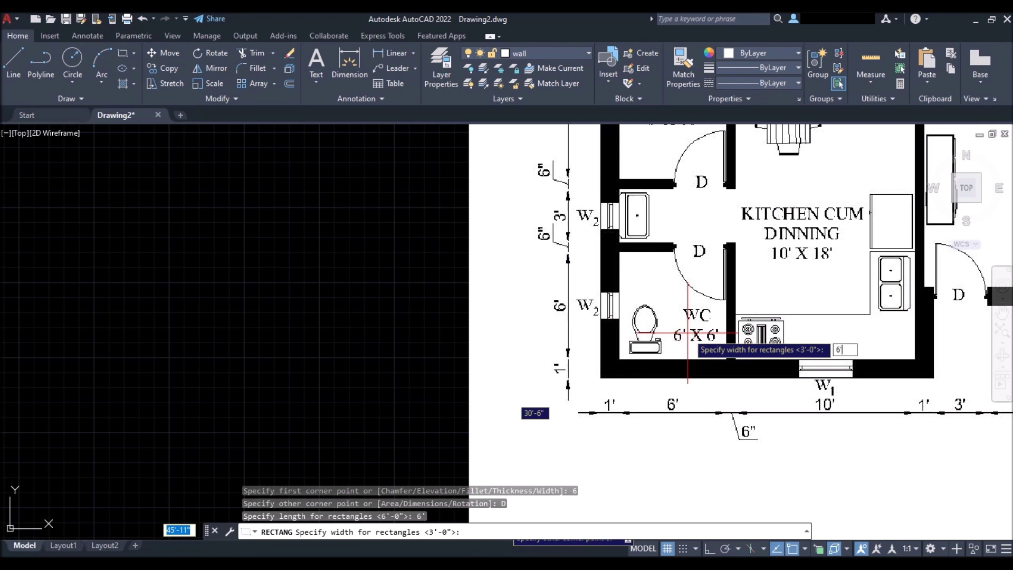
{"action": "key", "text": "Return"}
{"action": "scroll", "coordinate": [687, 333], "scroll_direction": "down", "scroll_amount": 5}
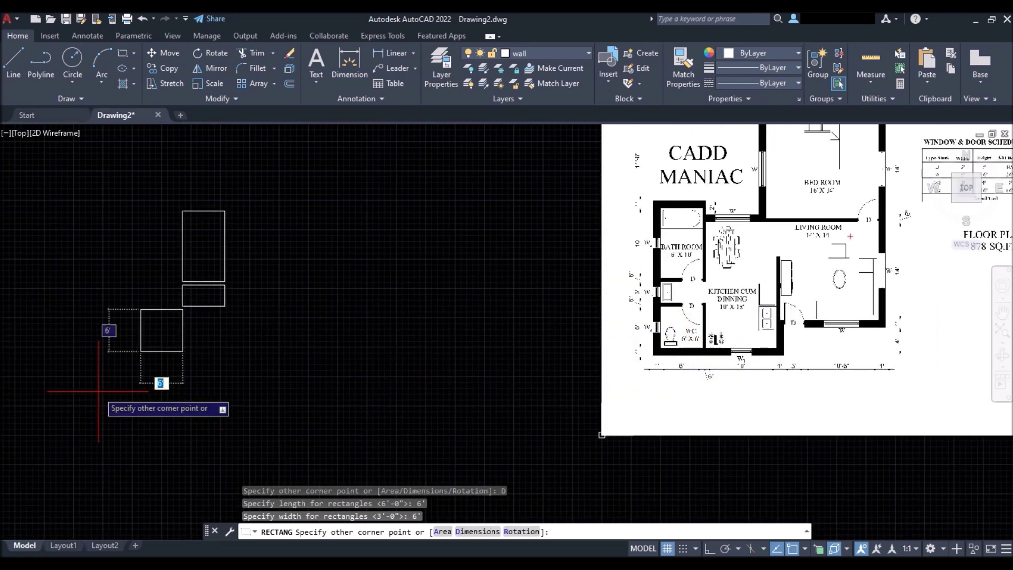
{"action": "left_click", "coordinate": [258, 384]}
Draw the kitchen's inner outline upward as a rectangle with length 10' and width 18', starting 6" right of the WC's lower-right corner.
{"action": "scroll", "coordinate": [732, 337], "scroll_direction": "up", "scroll_amount": 4}
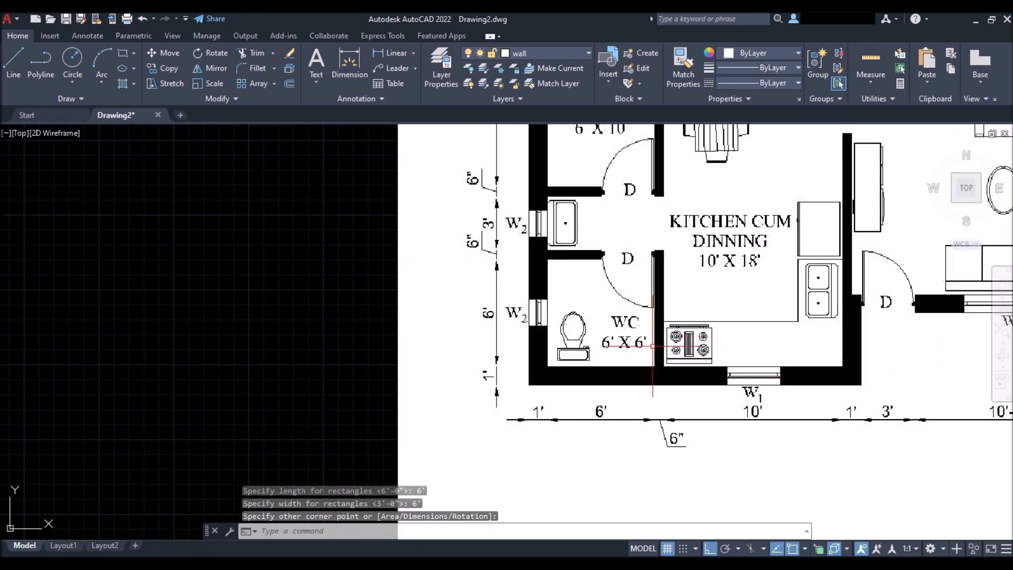
{"action": "scroll", "coordinate": [739, 307], "scroll_direction": "down", "scroll_amount": 3}
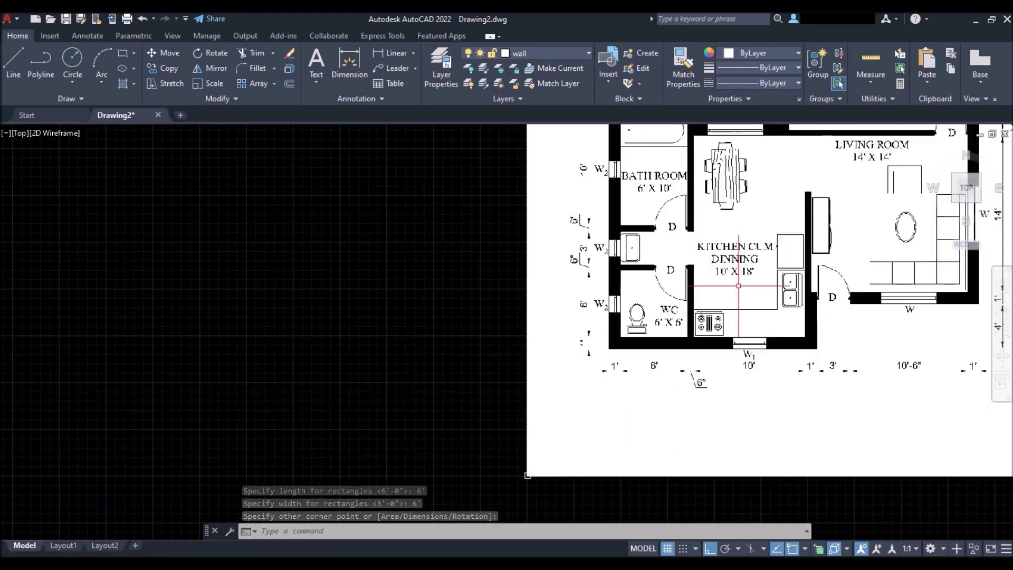
{"action": "scroll", "coordinate": [486, 312], "scroll_direction": "down", "scroll_amount": 3}
{"action": "key", "text": "Return"}
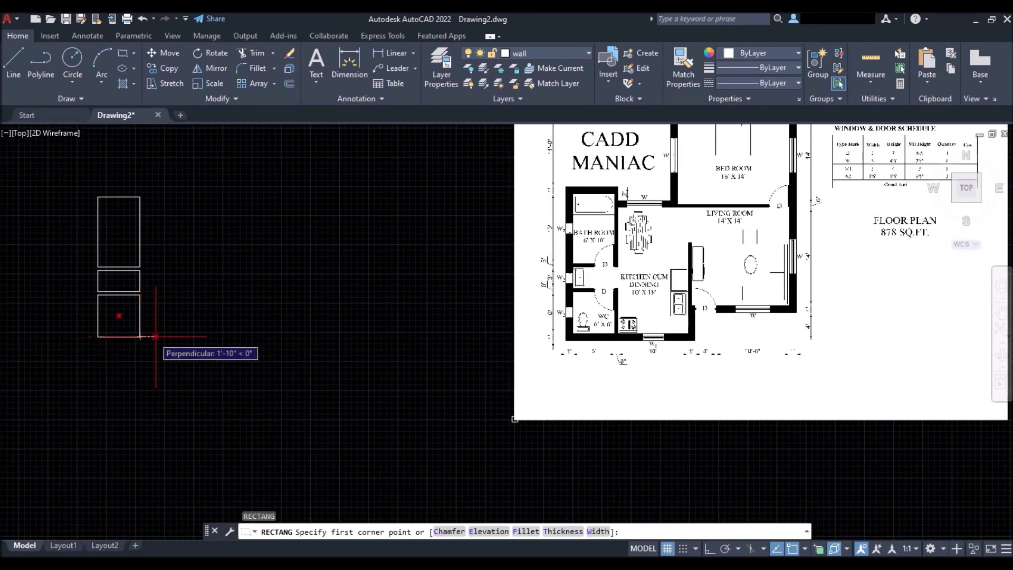
{"action": "type", "text": "6"}
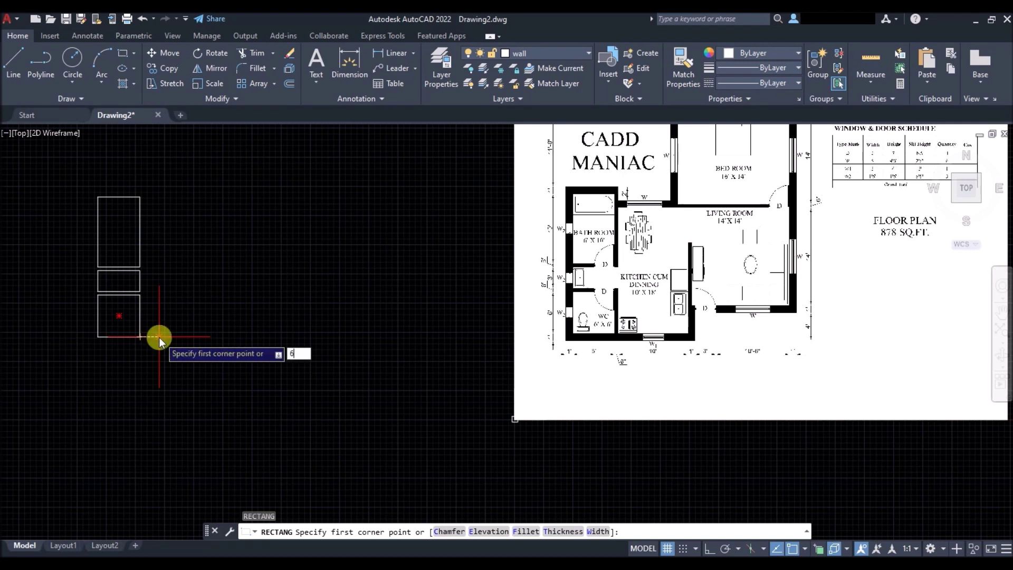
{"action": "key", "text": "Return"}
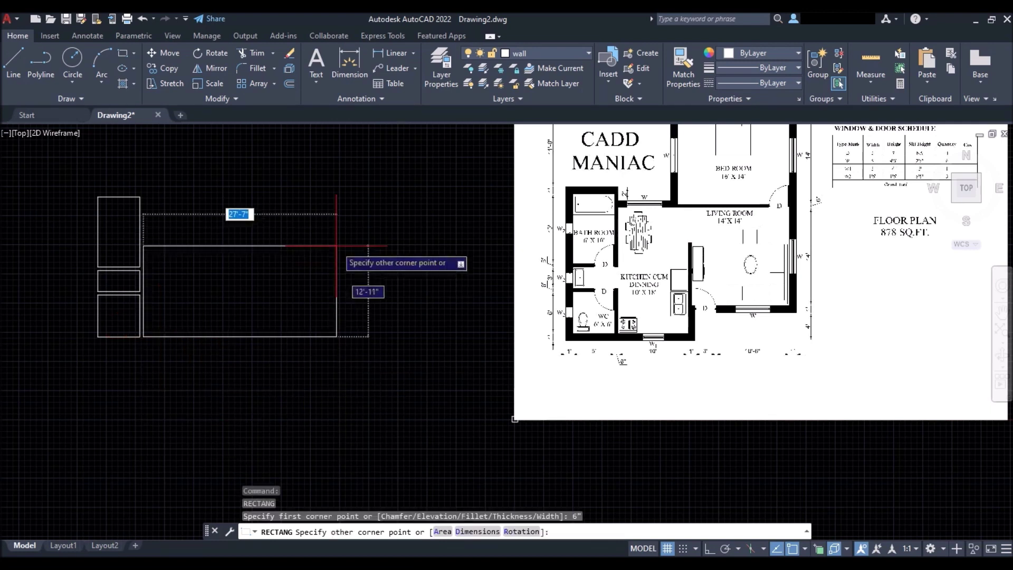
{"action": "type", "text": "D"}
{"action": "key", "text": "Return"}
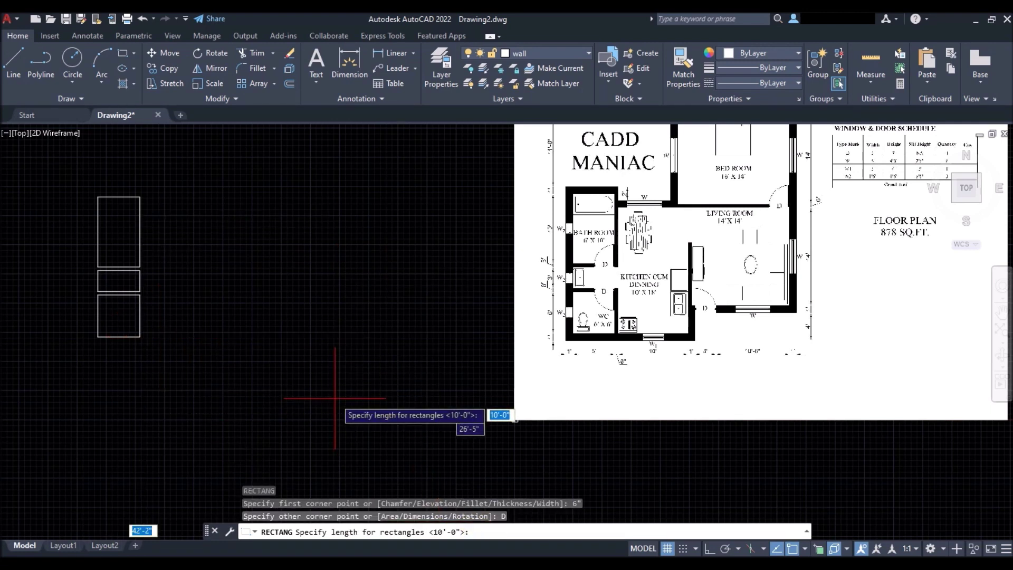
{"action": "key", "text": "Return"}
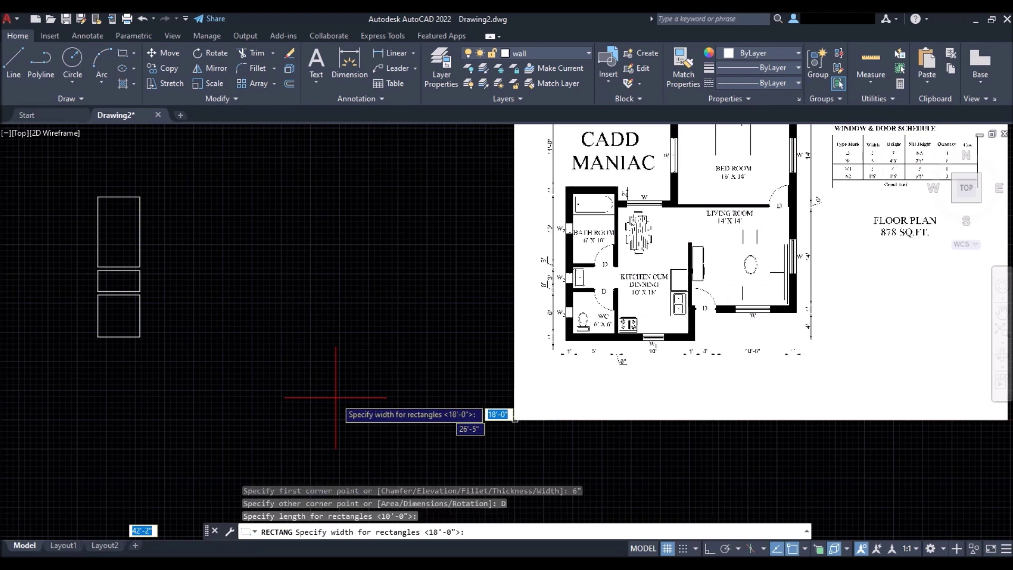
{"action": "key", "text": "Return"}
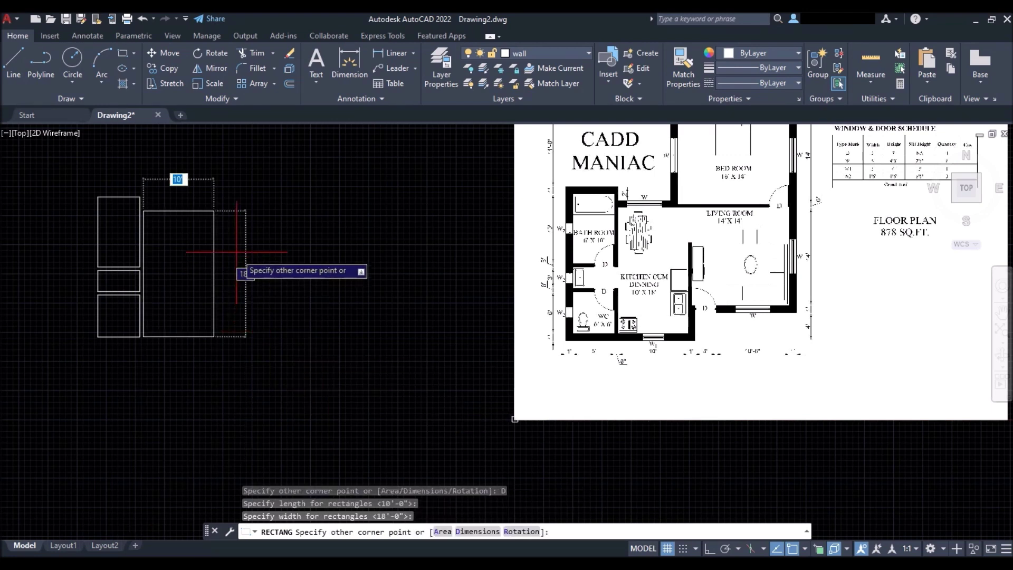
{"action": "left_click", "coordinate": [238, 249]}
Draw the living room's inner outline downward as a rectangle with length 14' and width 14', starting 6" right of the kitchen's upper-right corner.
{"action": "scroll", "coordinate": [656, 222], "scroll_direction": "up", "scroll_amount": 5}
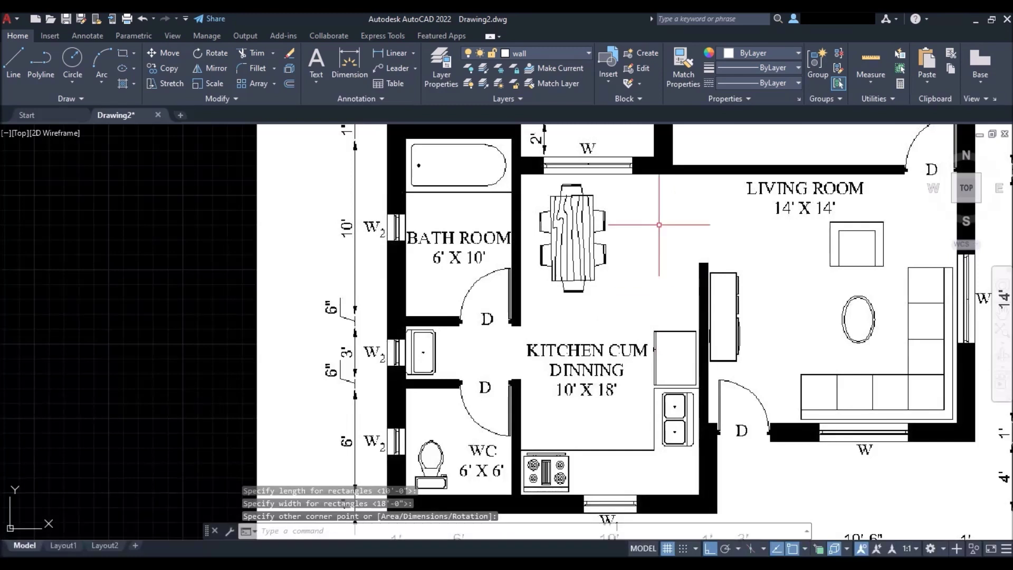
{"action": "scroll", "coordinate": [803, 283], "scroll_direction": "down", "scroll_amount": 5}
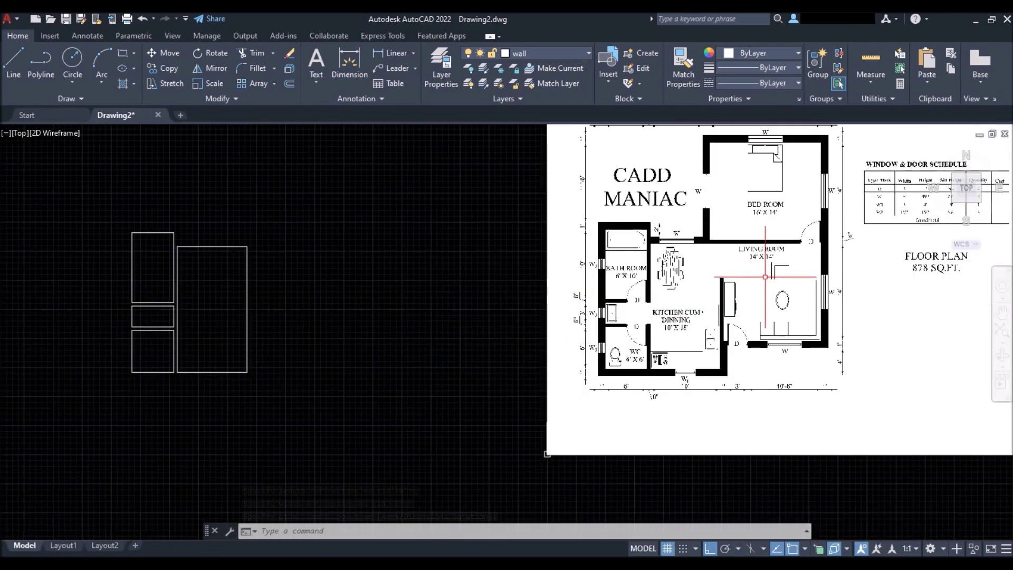
{"action": "key", "text": "space"}
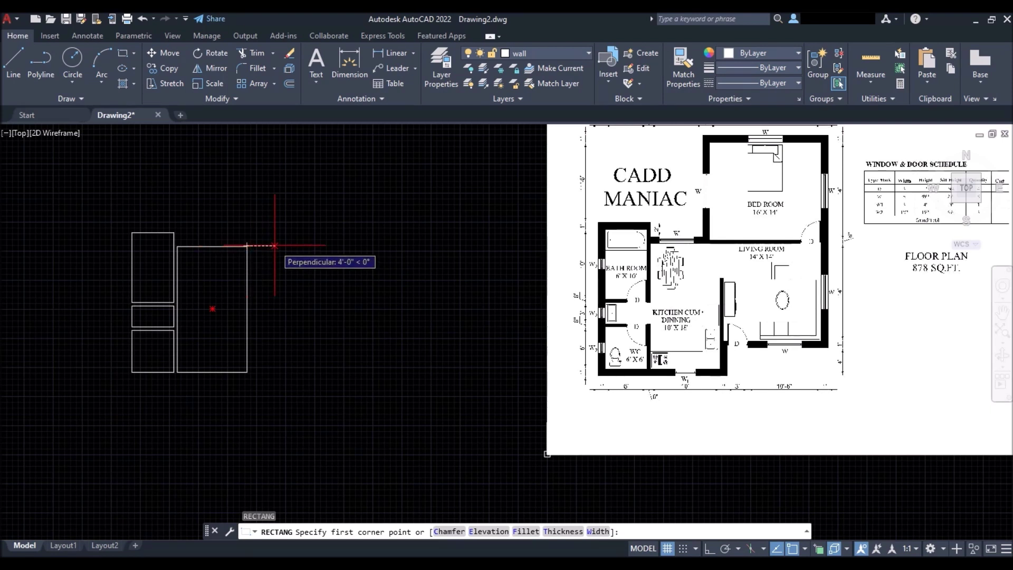
{"action": "type", "text": "6"}
{"action": "key", "text": "Return"}
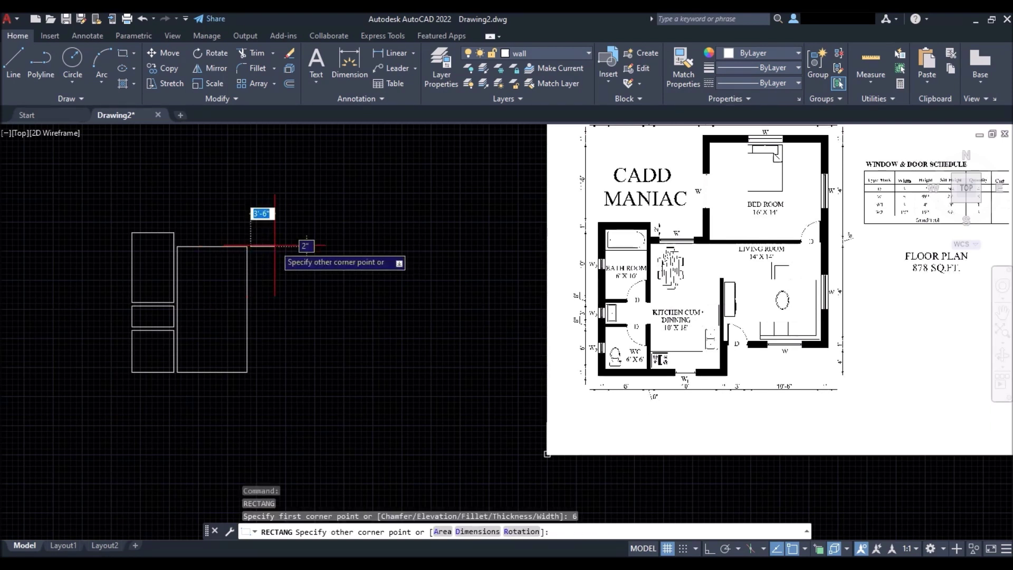
{"action": "type", "text": "d"}
{"action": "key", "text": "Return"}
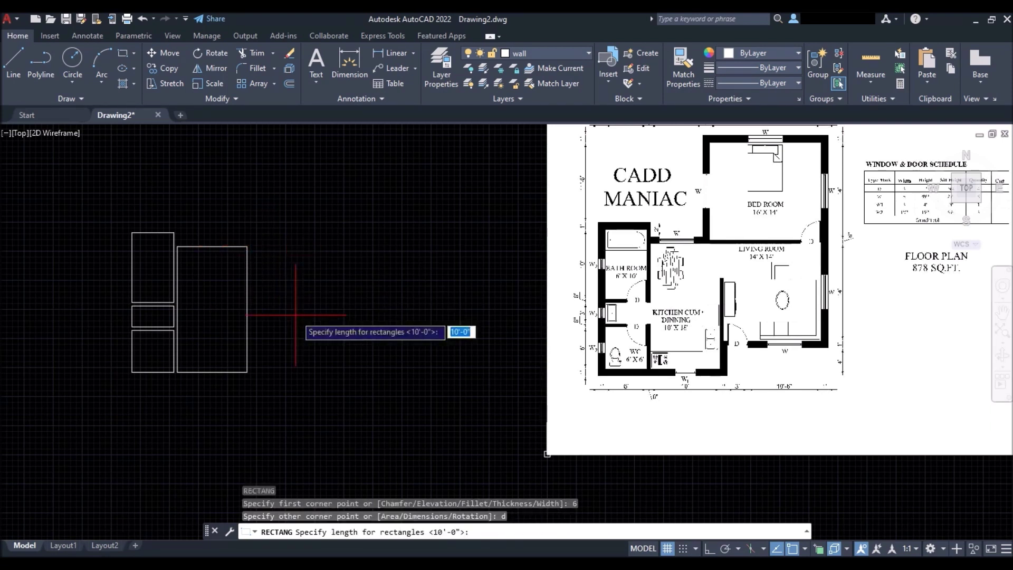
{"action": "type", "text": "14"}
{"action": "key", "text": "Return"}
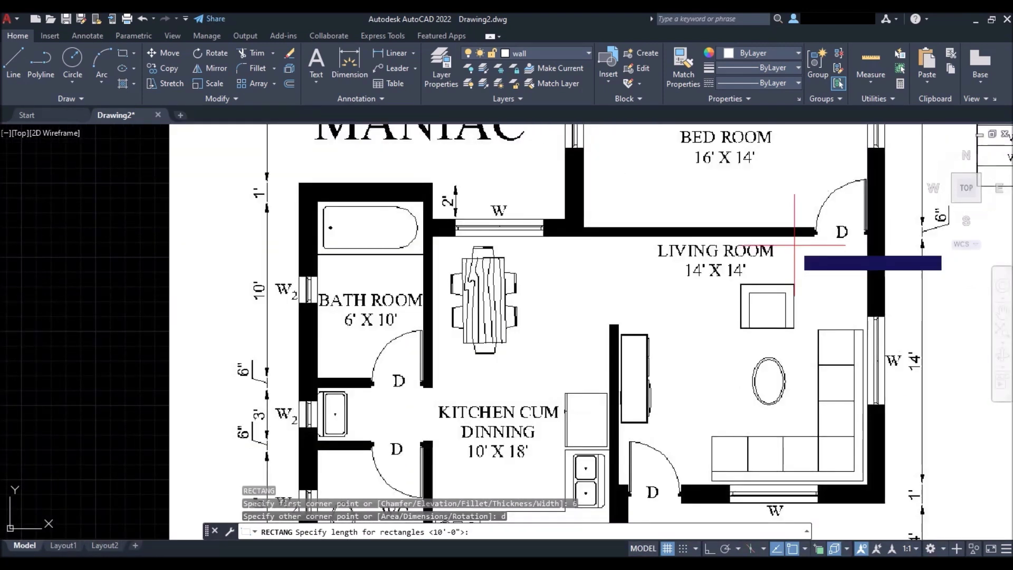
{"action": "type", "text": "14"}
{"action": "key", "text": "Return"}
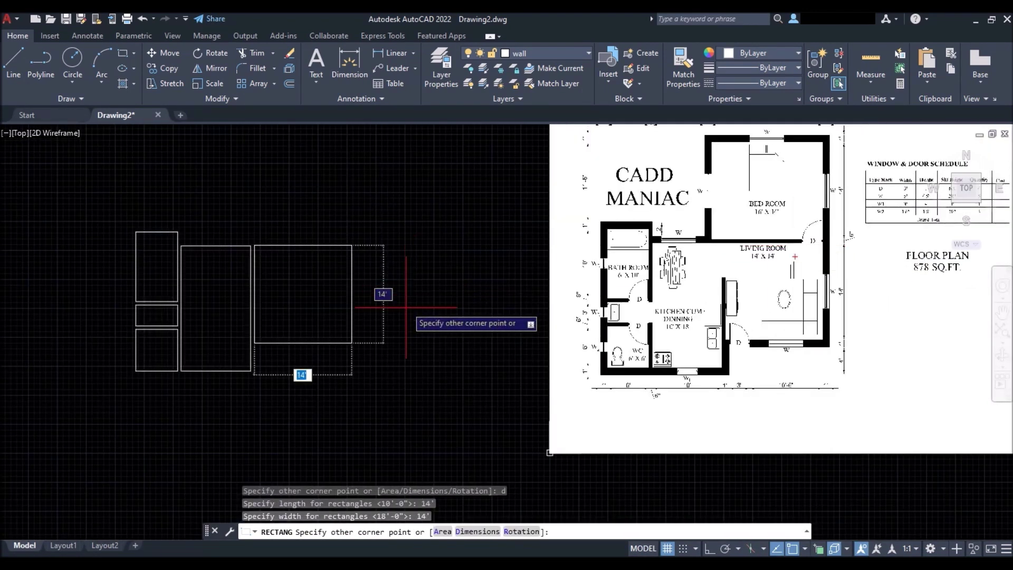
{"action": "left_click", "coordinate": [385, 294]}
Draw the bedroom's inner outline up and leftward as a rectangle with length 16' and width 14', starting 6" above the living room's upper-right corner.
{"action": "key", "text": "Return"}
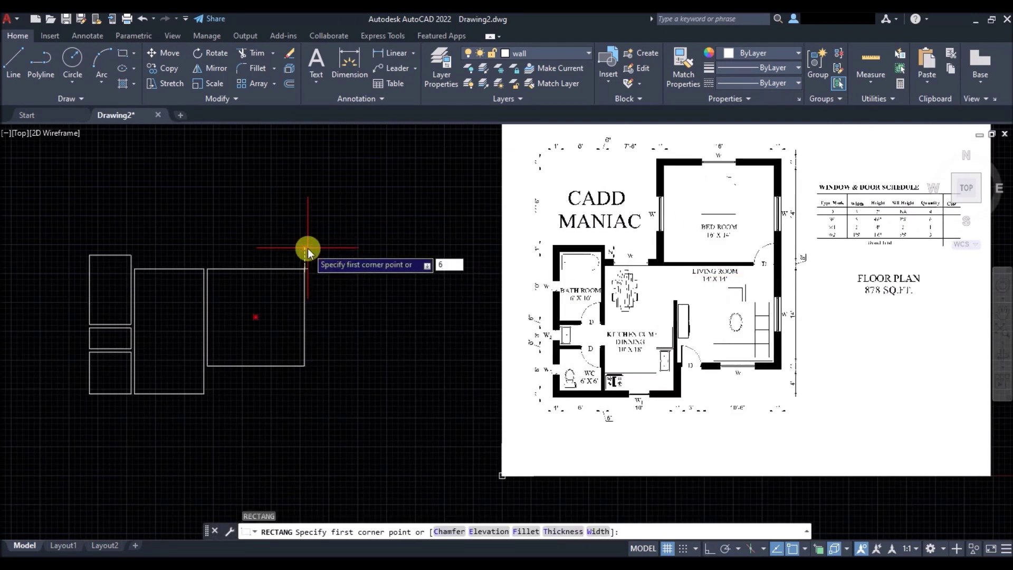
{"action": "left_click", "coordinate": [305, 268]}
{"action": "type", "text": "d"}
{"action": "key", "text": "Return"}
{"action": "type", "text": "1"}
{"action": "key", "text": "Return"}
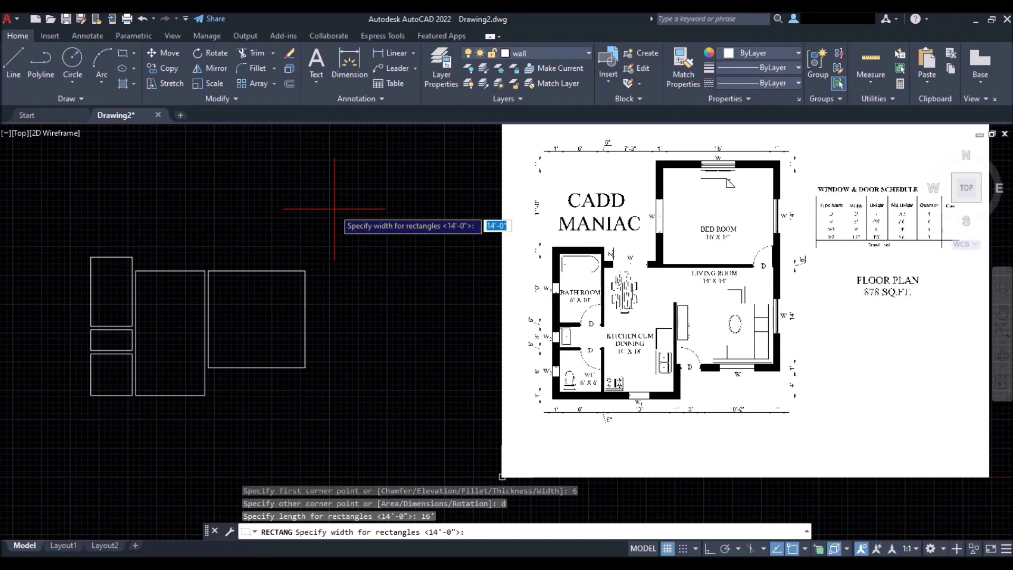
{"action": "type", "text": "14'"}
{"action": "key", "text": "Return"}
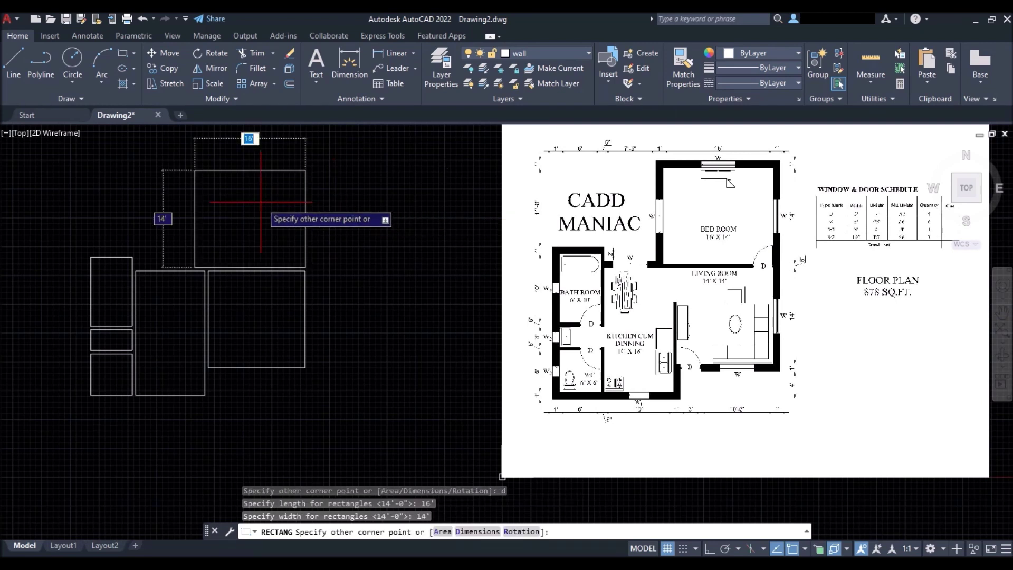
{"action": "scroll", "coordinate": [377, 308], "scroll_direction": "down", "scroll_amount": 2}
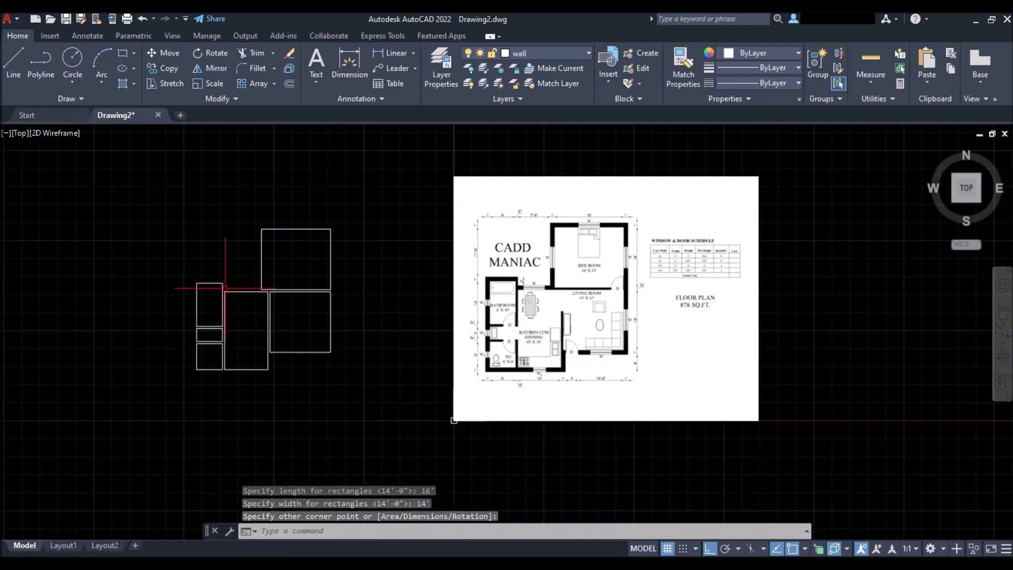
Explode all the room rectangles into separate lines.
{"action": "scroll", "coordinate": [269, 295], "scroll_direction": "up", "scroll_amount": 2}
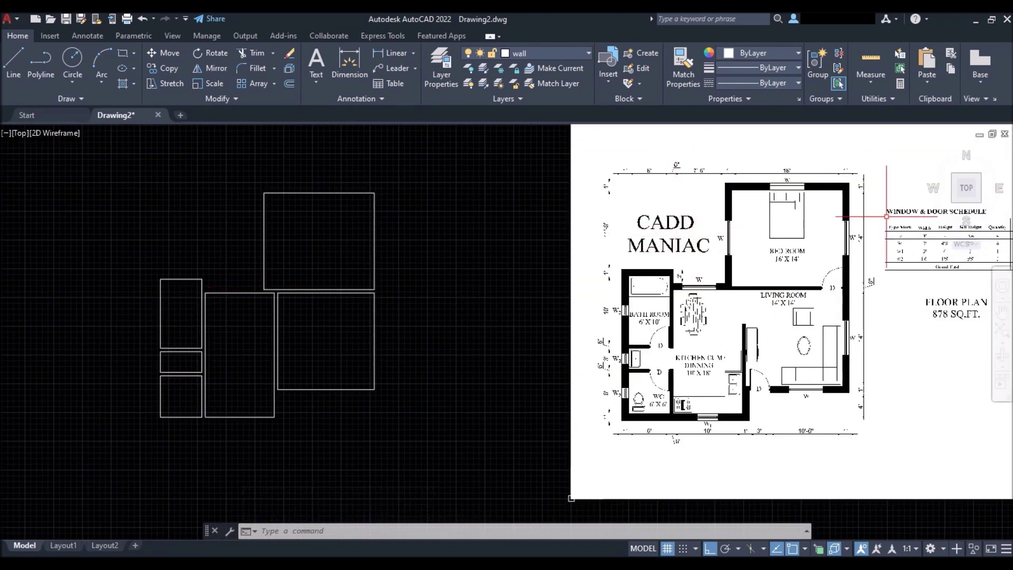
{"action": "left_click", "coordinate": [405, 163]}
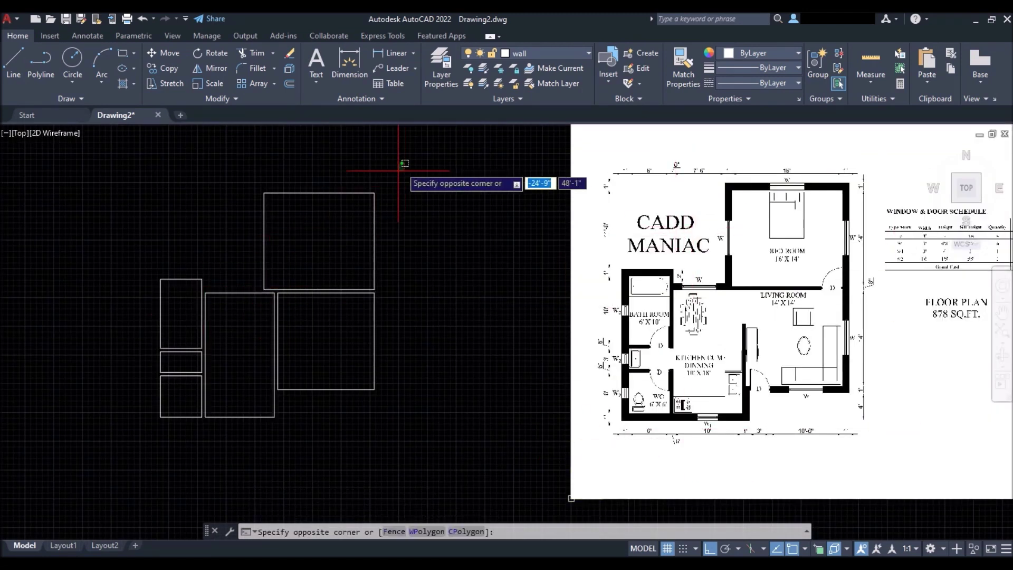
{"action": "left_click", "coordinate": [126, 449]}
{"action": "type", "text": "x"}
{"action": "key", "text": "Return"}
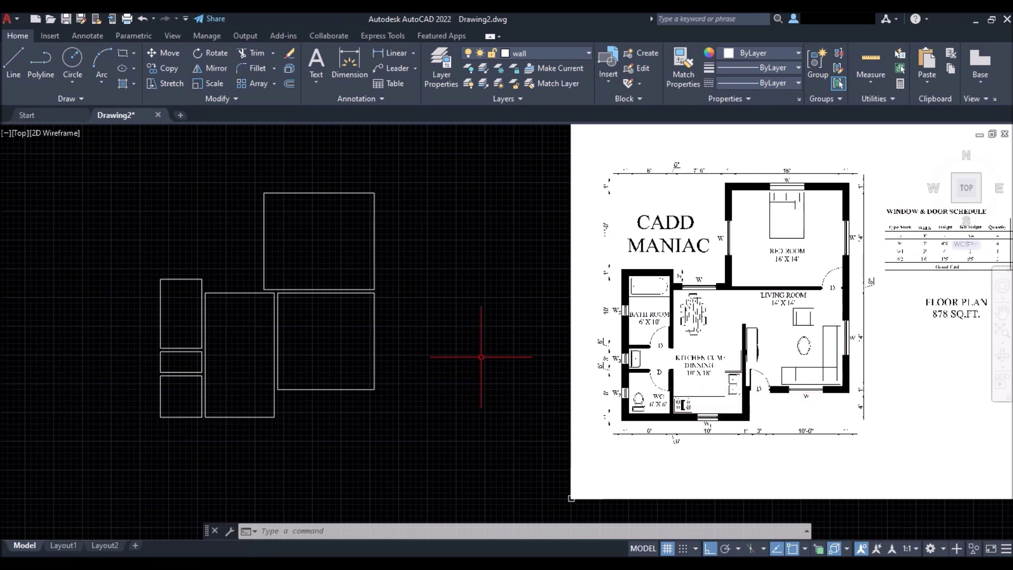
Offset the bedroom's top and right edges outward by 1'.
{"action": "type", "text": "o"}
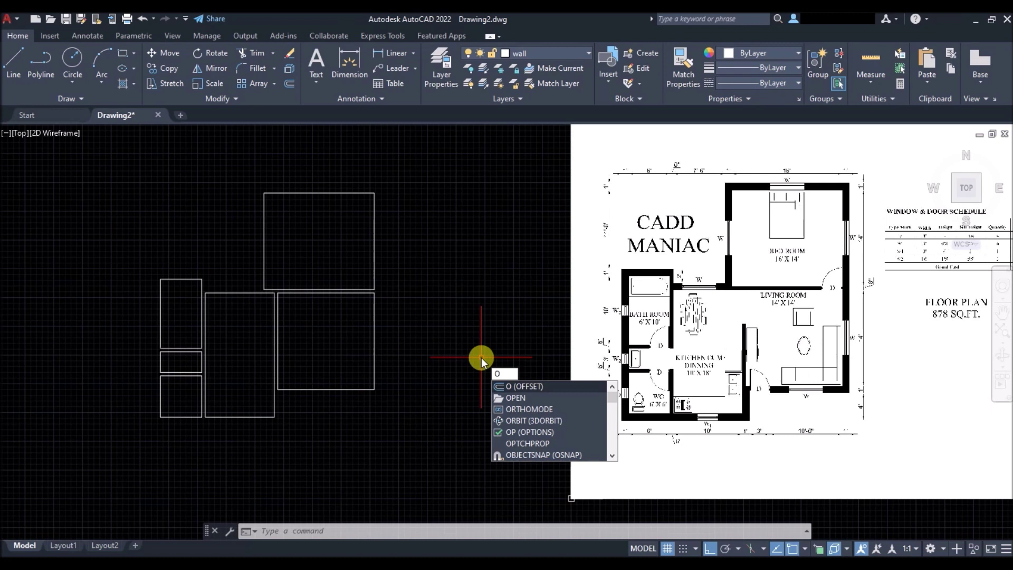
{"action": "key", "text": "Return"}
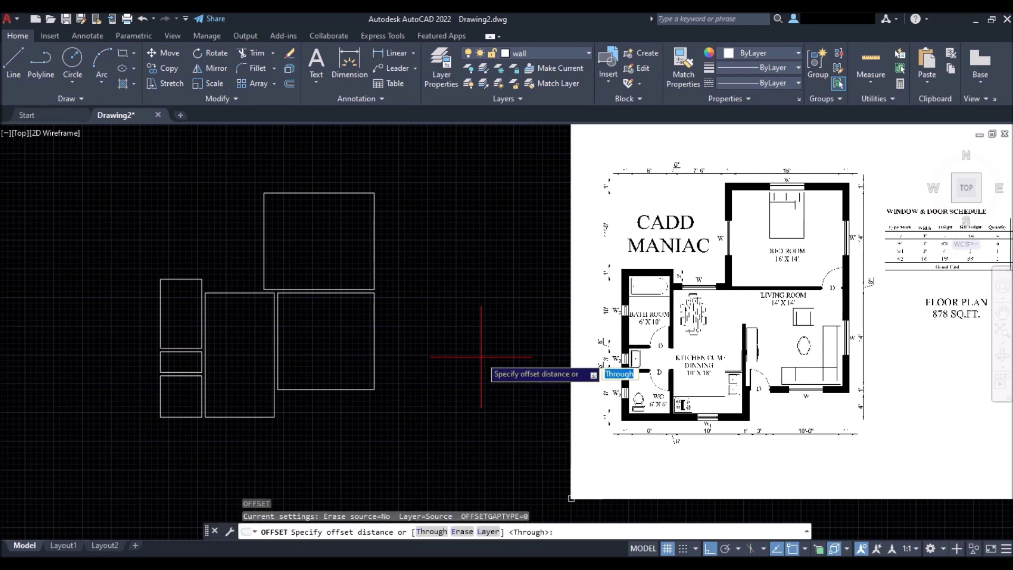
{"action": "type", "text": "1'"}
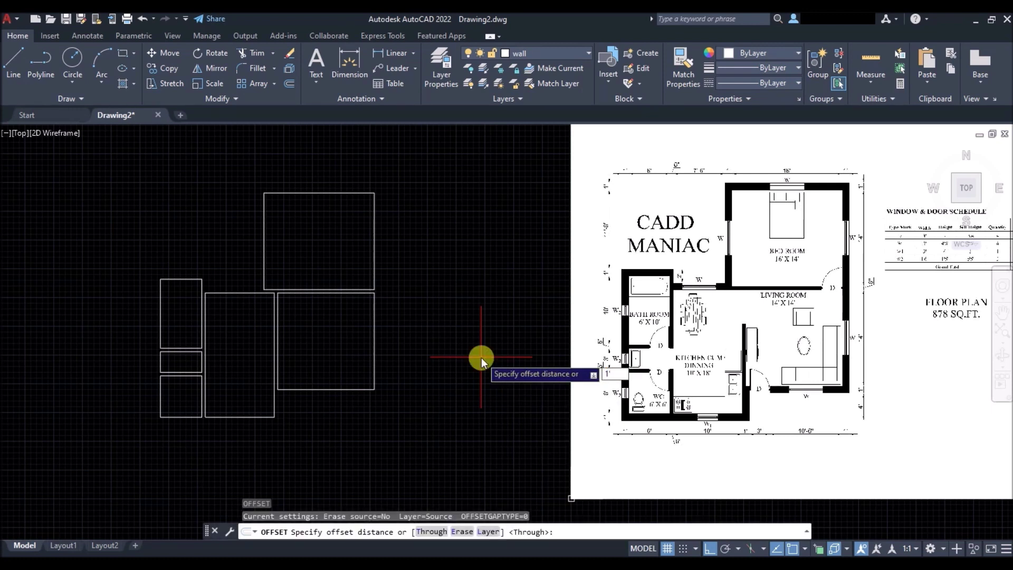
{"action": "key", "text": "Return"}
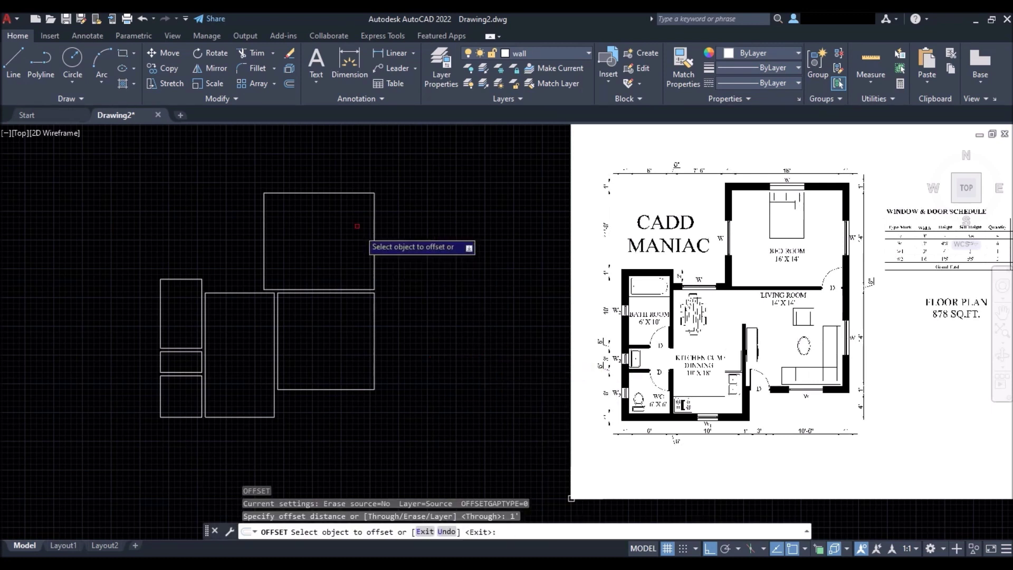
{"action": "left_click", "coordinate": [351, 193]}
{"action": "left_click", "coordinate": [352, 185]}
{"action": "left_click", "coordinate": [374, 232]}
{"action": "left_click", "coordinate": [379, 240]}
Offset the living room's right and bottom edges and the kitchen's right and bottom edges outward by 1'.
{"action": "left_click", "coordinate": [375, 348]}
{"action": "left_click", "coordinate": [379, 378]}
{"action": "left_click", "coordinate": [359, 390]}
{"action": "left_click", "coordinate": [287, 407]}
{"action": "left_click", "coordinate": [275, 409]}
{"action": "left_click", "coordinate": [280, 417]}
{"action": "left_click", "coordinate": [254, 417]}
{"action": "left_click", "coordinate": [255, 422]}
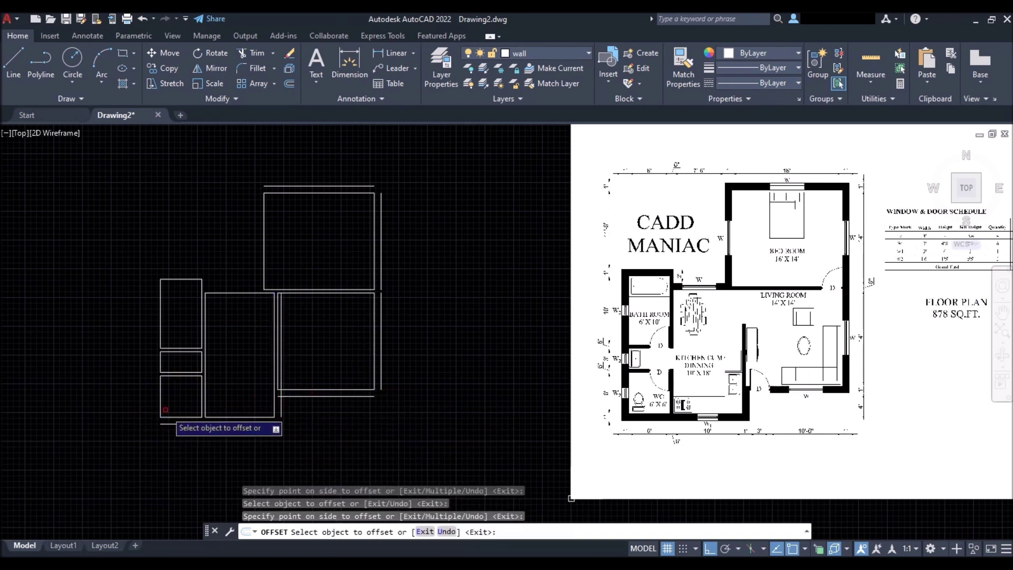
Offset the left edges of the WC, wash area and bathroom outward by 1'.
{"action": "left_click", "coordinate": [159, 404]}
{"action": "left_click", "coordinate": [136, 406]}
{"action": "left_click", "coordinate": [160, 362]}
{"action": "left_click", "coordinate": [144, 359]}
{"action": "left_click", "coordinate": [160, 319]}
{"action": "left_click", "coordinate": [140, 323]}
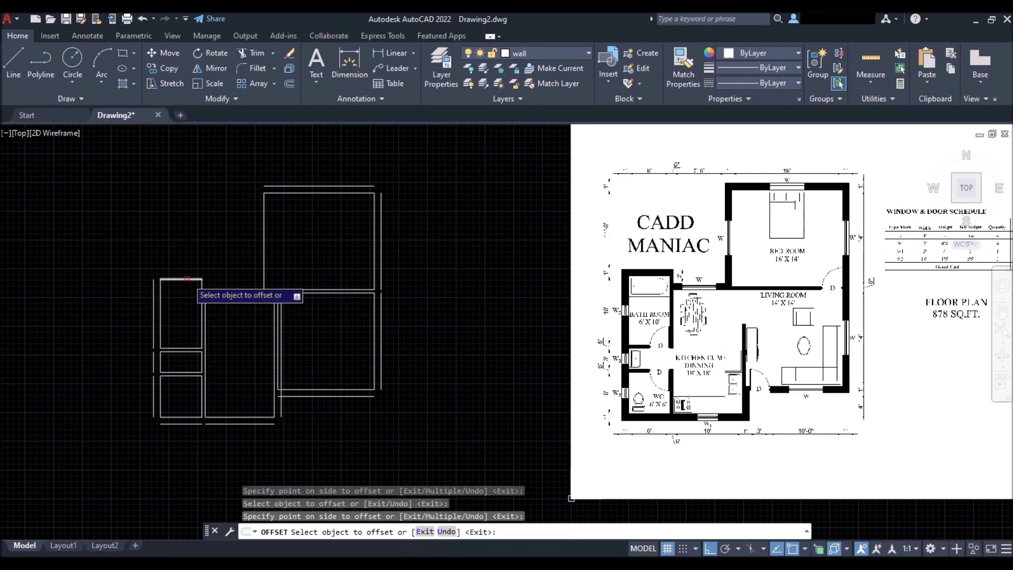
Offset the top edges of the bathroom and kitchen upward by 1'.
{"action": "scroll", "coordinate": [684, 283], "scroll_direction": "up", "scroll_amount": 7}
{"action": "scroll", "coordinate": [79, 310], "scroll_direction": "down", "scroll_amount": 8}
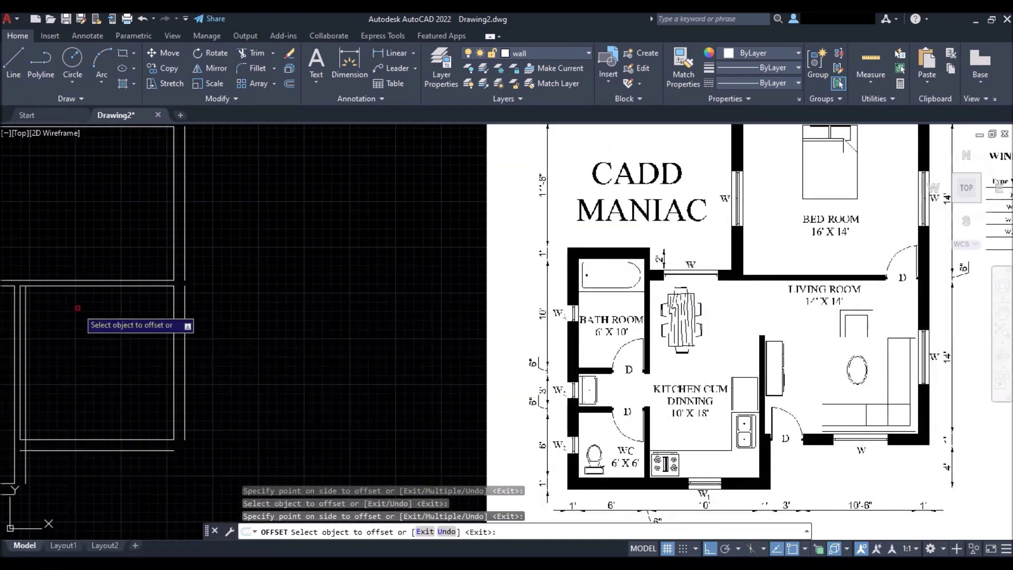
{"action": "scroll", "coordinate": [196, 288], "scroll_direction": "up", "scroll_amount": 6}
{"action": "left_click", "coordinate": [217, 267]}
{"action": "left_click", "coordinate": [232, 245]}
Offset the bathroom's right edge 6" toward the kitchen side and finish the Offset command.
{"action": "left_click", "coordinate": [176, 248]}
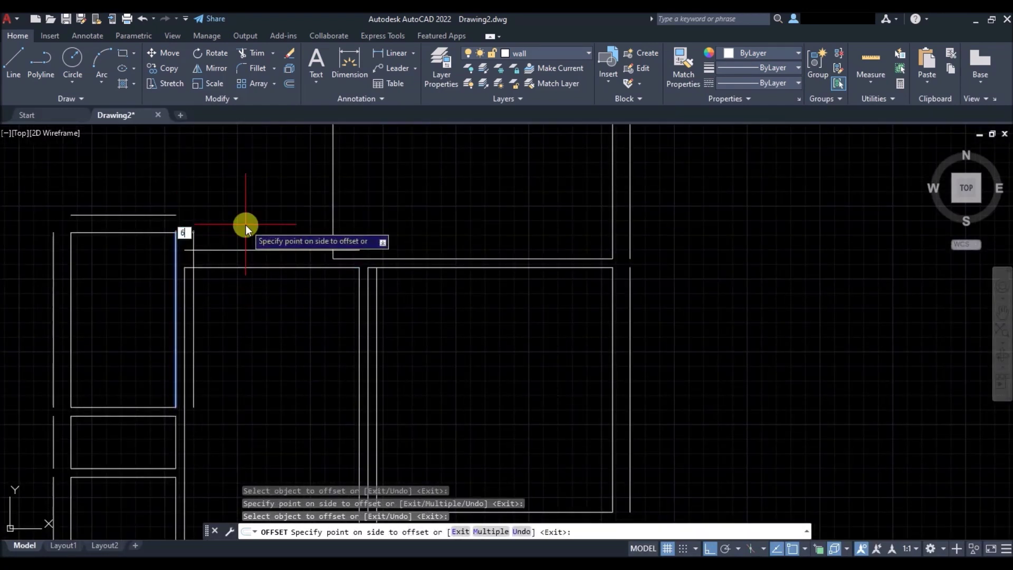
{"action": "key", "text": "Return"}
{"action": "scroll", "coordinate": [333, 339], "scroll_direction": "down", "scroll_amount": 5}
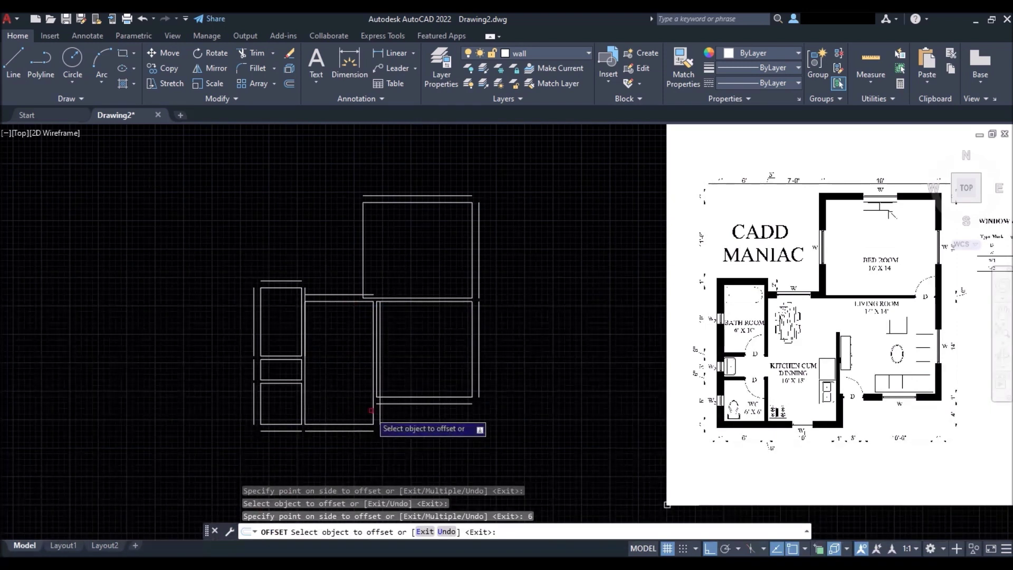
{"action": "key", "text": "Return"}
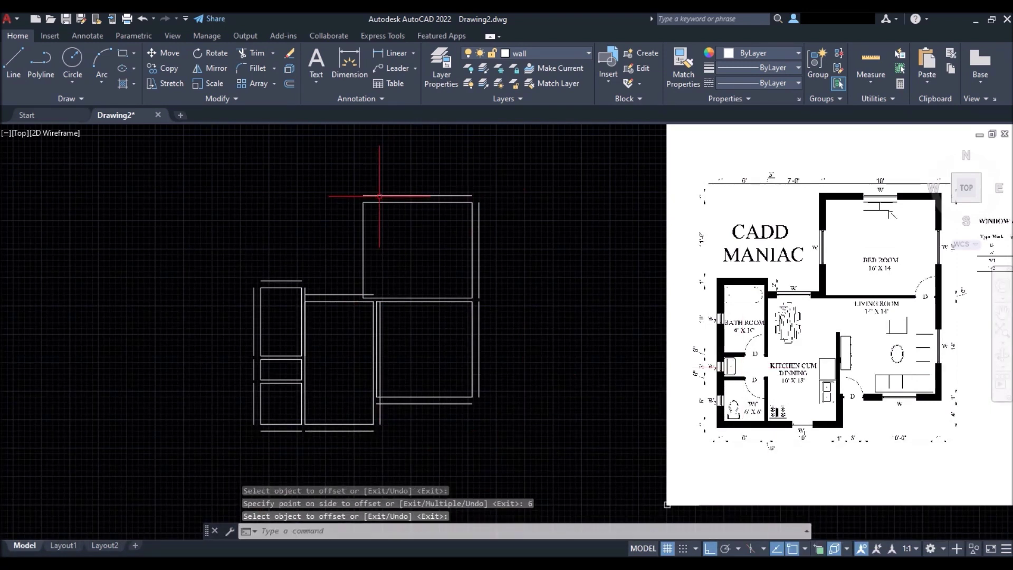
Offset the bedroom's left edge outward by 1'.
{"action": "key", "text": "Return"}
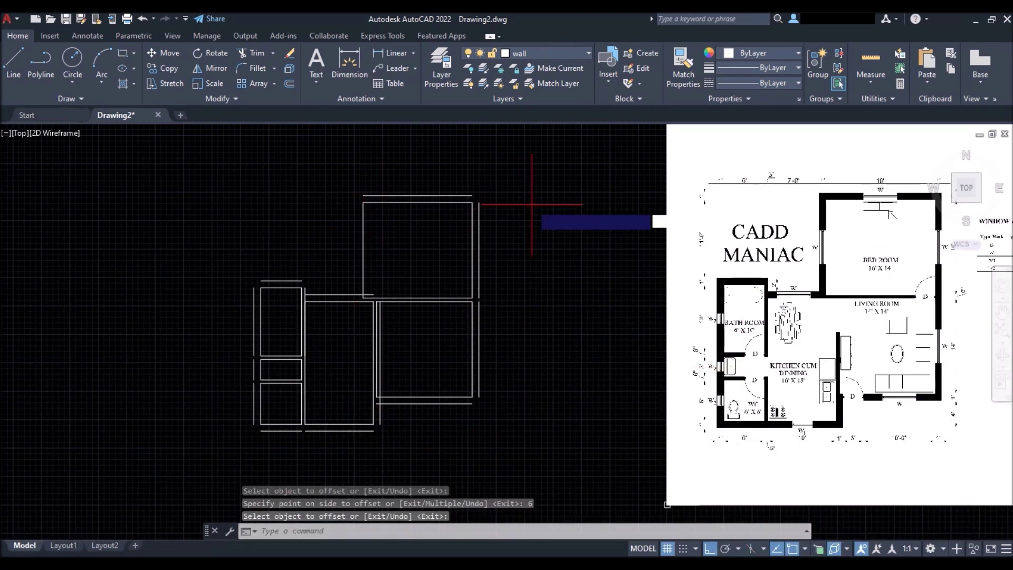
{"action": "type", "text": "1'"}
{"action": "key", "text": "Return"}
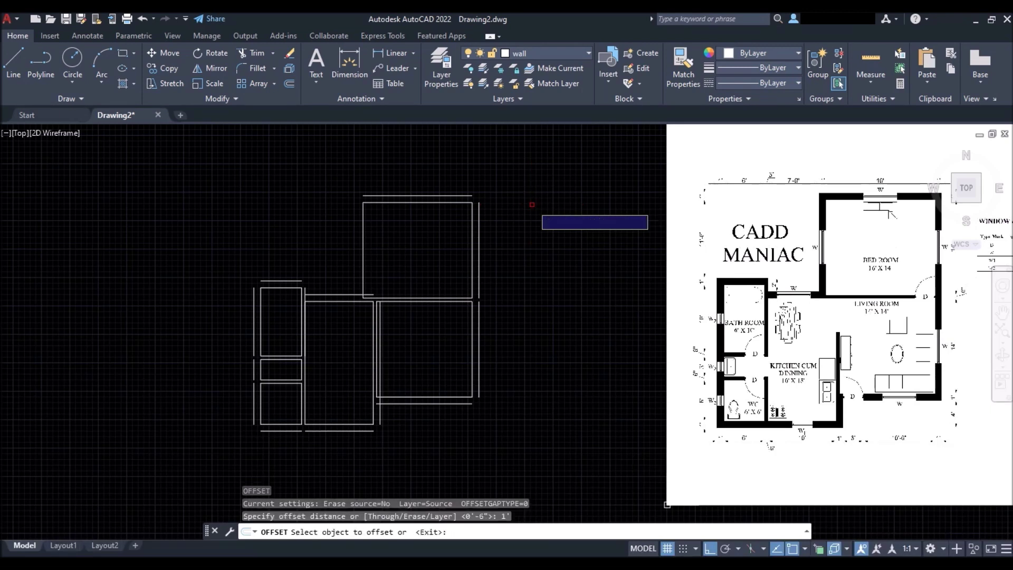
{"action": "left_click", "coordinate": [364, 226]}
{"action": "left_click", "coordinate": [351, 211]}
{"action": "key", "text": "Return"}
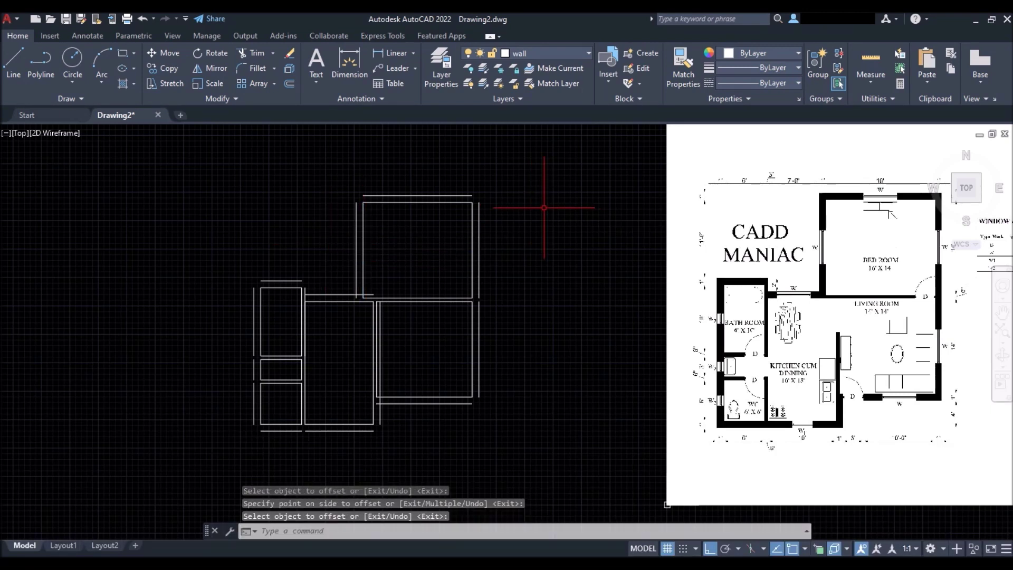
Using Fillet in multiple mode with zero radius, close the bedroom's upper-left outer corner and its outer corner with the kitchen's top wall.
{"action": "scroll", "coordinate": [476, 199], "scroll_direction": "up", "scroll_amount": 1}
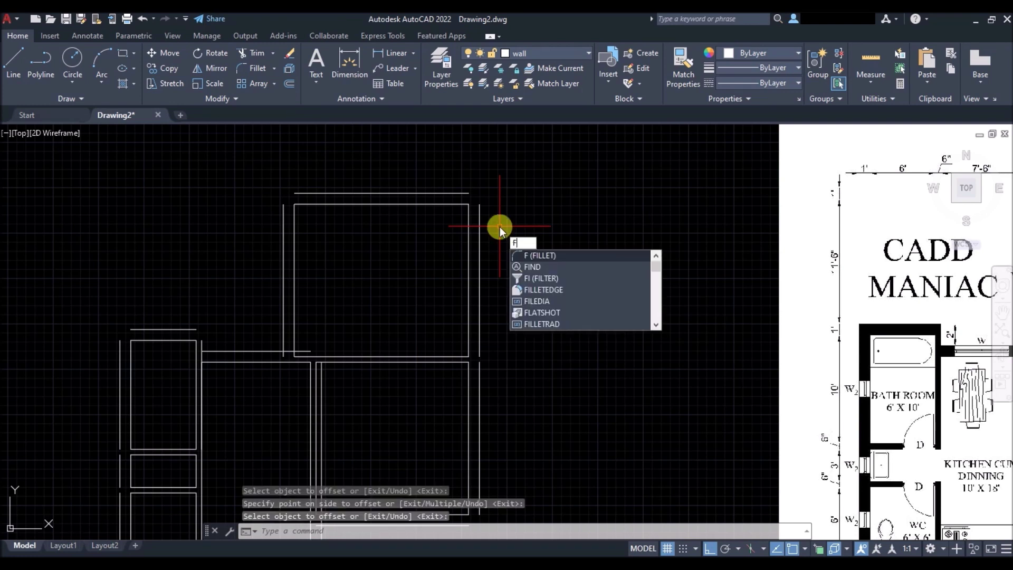
{"action": "key", "text": "Return"}
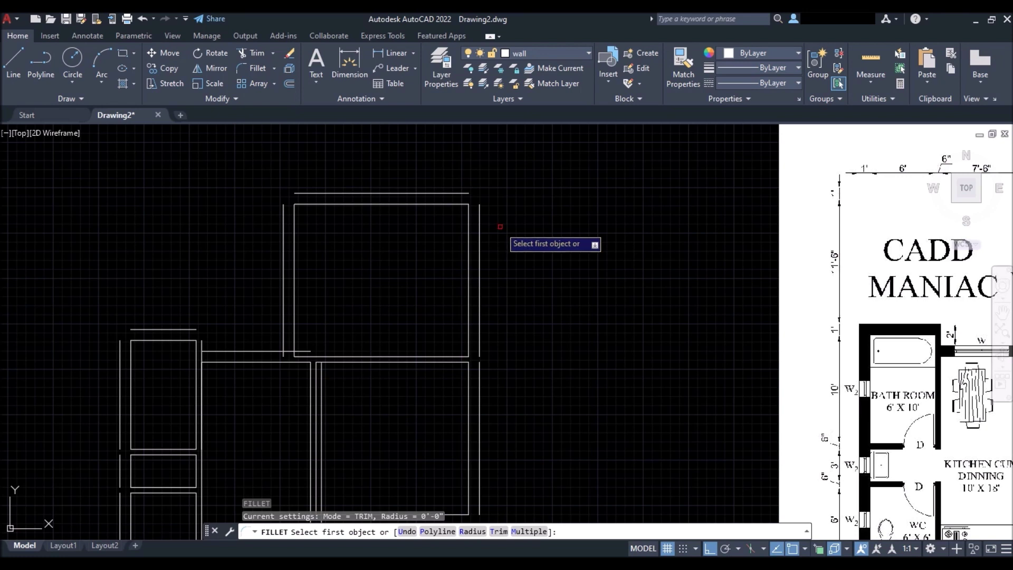
{"action": "type", "text": "m"}
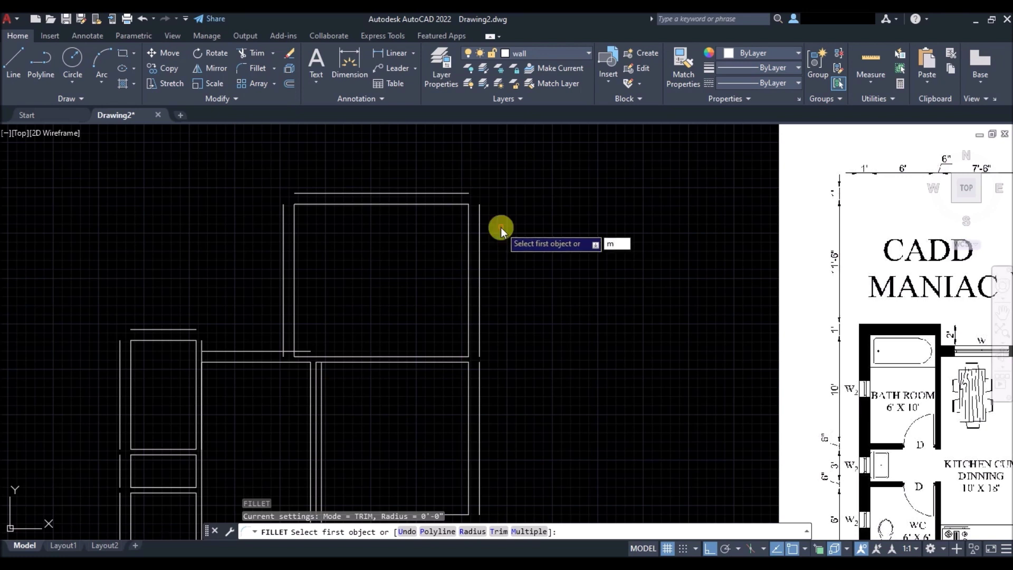
{"action": "key", "text": "Return"}
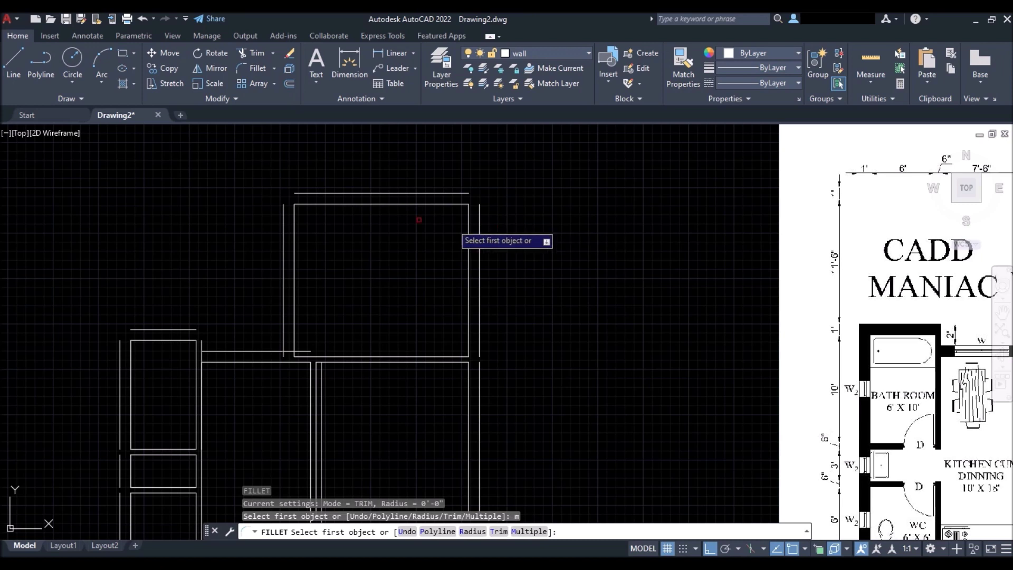
{"action": "left_click", "coordinate": [310, 193]}
{"action": "left_click", "coordinate": [283, 327]}
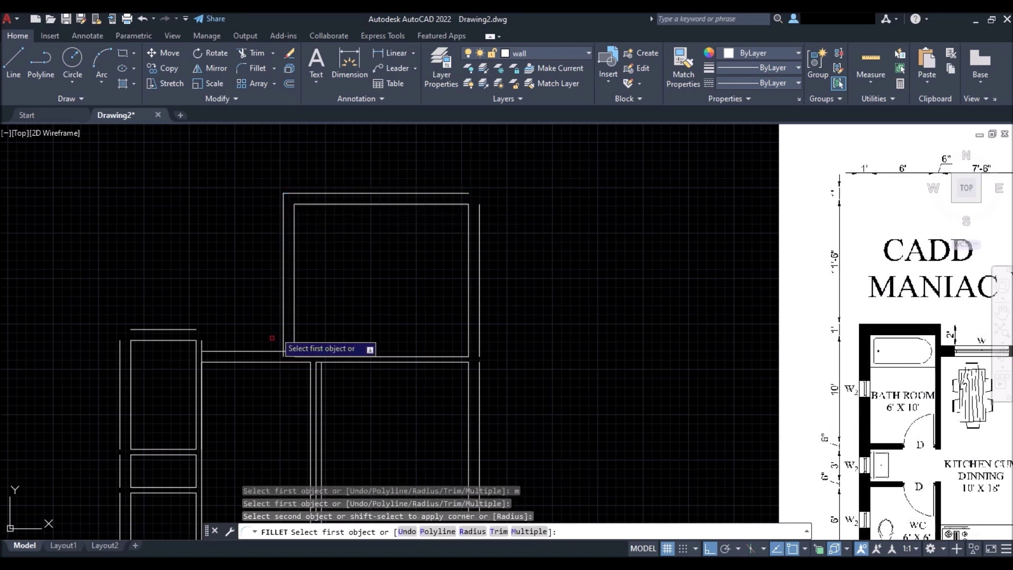
{"action": "left_click", "coordinate": [272, 352]}
{"action": "left_click", "coordinate": [283, 340]}
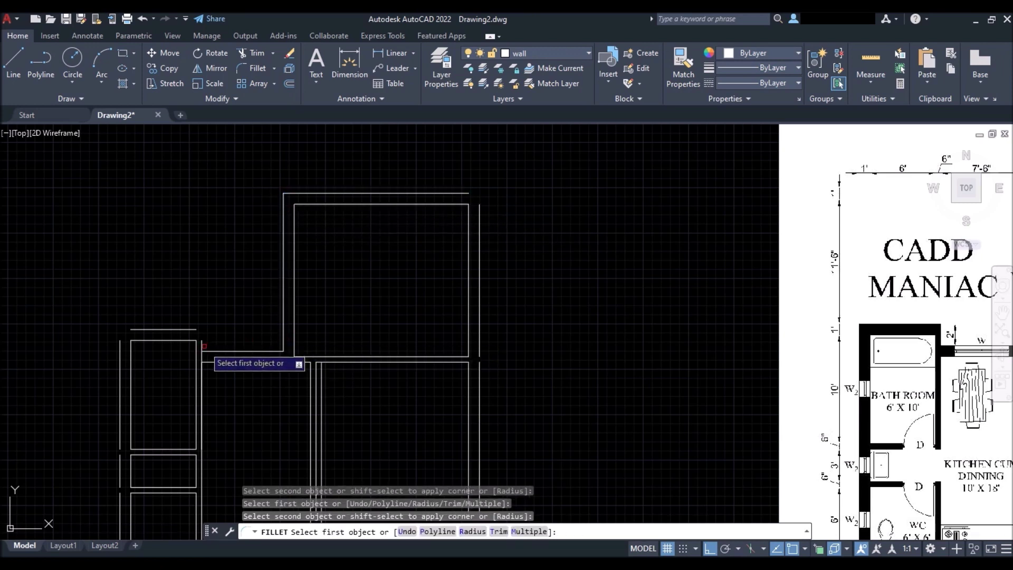
Fillet the bathroom's right outer line with the kitchen's top outer line and with the bathroom's top outer line.
{"action": "scroll", "coordinate": [204, 346], "scroll_direction": "up", "scroll_amount": 5}
{"action": "left_click", "coordinate": [197, 305]}
{"action": "left_click", "coordinate": [166, 269]}
{"action": "left_click", "coordinate": [99, 165]}
{"action": "left_click", "coordinate": [167, 248]}
Fillet the outer wall lines at the bathroom's upper-left corner and the WC's lower-left corner.
{"action": "scroll", "coordinate": [267, 200], "scroll_direction": "down", "scroll_amount": 4}
{"action": "scroll", "coordinate": [259, 216], "scroll_direction": "up", "scroll_amount": 4}
{"action": "left_click", "coordinate": [193, 273]}
{"action": "scroll", "coordinate": [194, 273], "scroll_direction": "down", "scroll_amount": 4}
{"action": "scroll", "coordinate": [238, 274], "scroll_direction": "up", "scroll_amount": 4}
{"action": "left_click", "coordinate": [186, 380]}
{"action": "scroll", "coordinate": [182, 364], "scroll_direction": "down", "scroll_amount": 4}
{"action": "scroll", "coordinate": [365, 362], "scroll_direction": "up", "scroll_amount": 4}
Fillet the kitchen's lower-right outer corner and the outer corner between the kitchen's right wall and the living room's bottom wall.
{"action": "left_click", "coordinate": [383, 333]}
{"action": "left_click", "coordinate": [348, 369]}
{"action": "left_click", "coordinate": [402, 260]}
{"action": "left_click", "coordinate": [384, 277]}
Fillet the living room's lower-right and the bedroom's upper-right outer corners, and end the Fillet command.
{"action": "left_click", "coordinate": [778, 215]}
{"action": "left_click", "coordinate": [744, 259]}
{"action": "scroll", "coordinate": [507, 277], "scroll_direction": "down", "scroll_amount": 5}
{"action": "scroll", "coordinate": [458, 207], "scroll_direction": "up", "scroll_amount": 5}
{"action": "left_click", "coordinate": [469, 198]}
{"action": "left_click", "coordinate": [427, 164]}
{"action": "scroll", "coordinate": [539, 226], "scroll_direction": "down", "scroll_amount": 5}
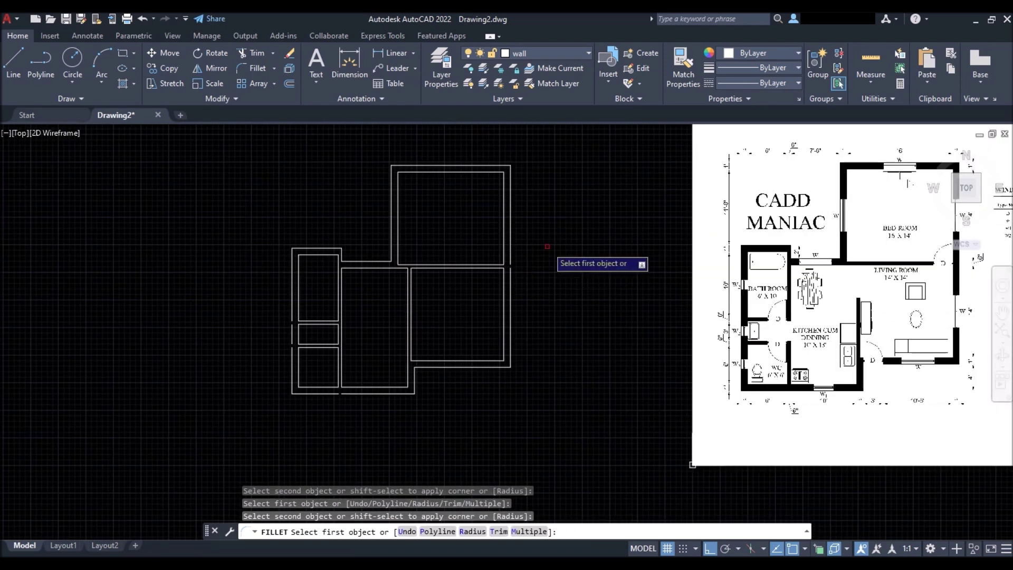
{"action": "key", "text": "Return"}
Join the three outer wall segments left of the bathroom, wash area and WC into one line.
{"action": "scroll", "coordinate": [507, 275], "scroll_direction": "up", "scroll_amount": 6}
{"action": "scroll", "coordinate": [516, 256], "scroll_direction": "down", "scroll_amount": 4}
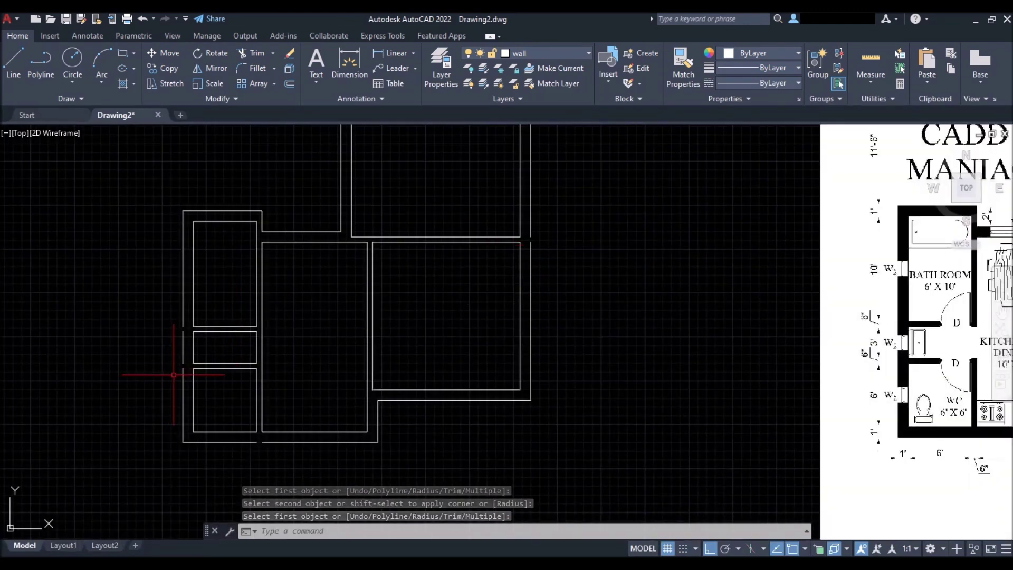
{"action": "type", "text": "j"}
{"action": "key", "text": "Return"}
{"action": "scroll", "coordinate": [176, 347], "scroll_direction": "up", "scroll_amount": 3}
{"action": "left_click", "coordinate": [202, 271]}
{"action": "left_click", "coordinate": [168, 427]}
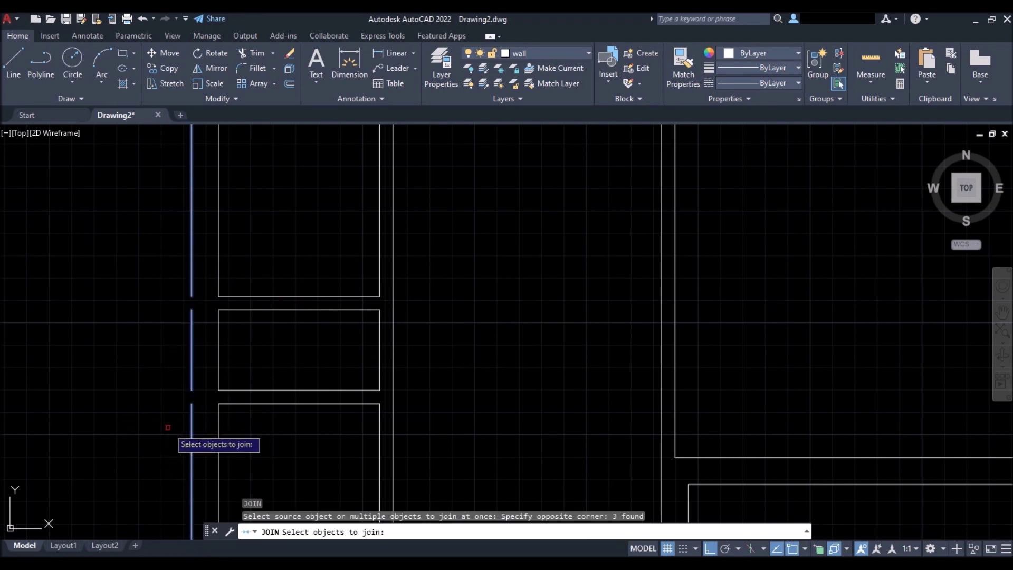
{"action": "key", "text": "Return"}
{"action": "scroll", "coordinate": [174, 430], "scroll_direction": "down", "scroll_amount": 3}
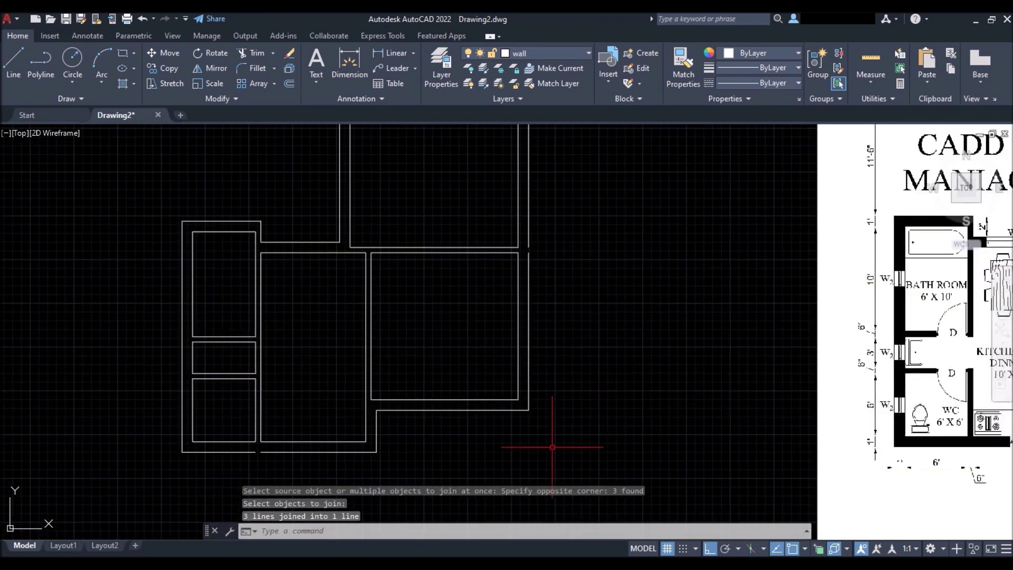
Join the two outer wall segments below the WC and kitchen into one line.
{"action": "key", "text": "Return"}
{"action": "scroll", "coordinate": [239, 465], "scroll_direction": "up", "scroll_amount": 4}
{"action": "left_click", "coordinate": [332, 390]}
{"action": "left_click", "coordinate": [261, 438]}
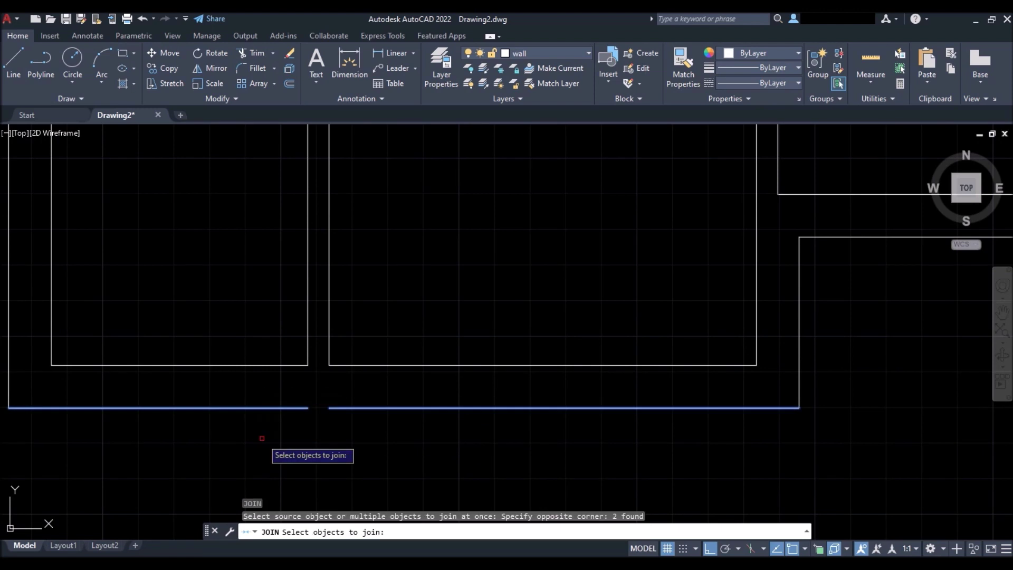
{"action": "key", "text": "Return"}
{"action": "scroll", "coordinate": [267, 414], "scroll_direction": "down", "scroll_amount": 4}
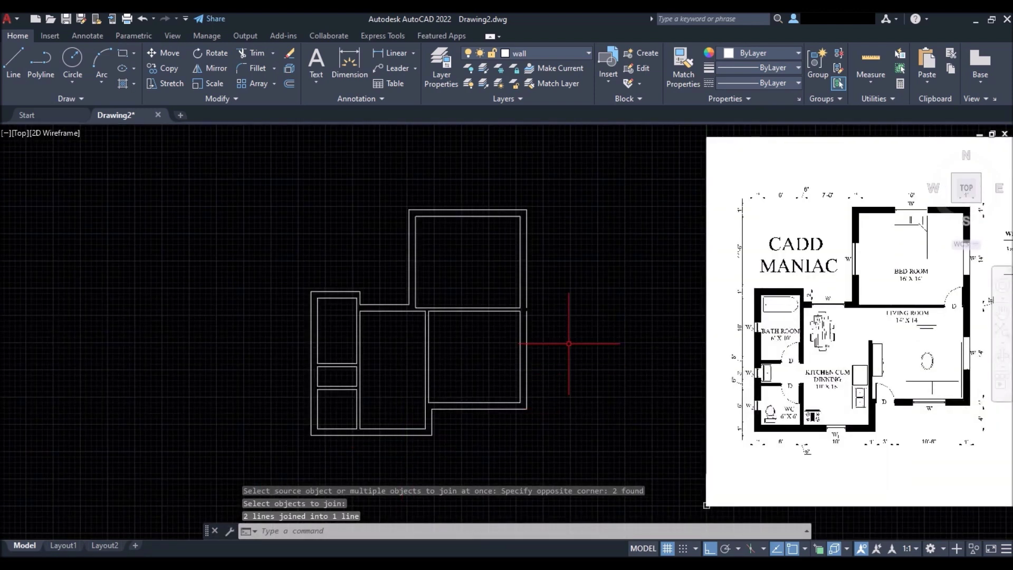
Join the two outer wall segments right of the bedroom and living room into one line.
{"action": "key", "text": "Return"}
{"action": "scroll", "coordinate": [527, 317], "scroll_direction": "up", "scroll_amount": 6}
{"action": "left_click", "coordinate": [525, 276]}
{"action": "left_click", "coordinate": [478, 362]}
{"action": "key", "text": "Return"}
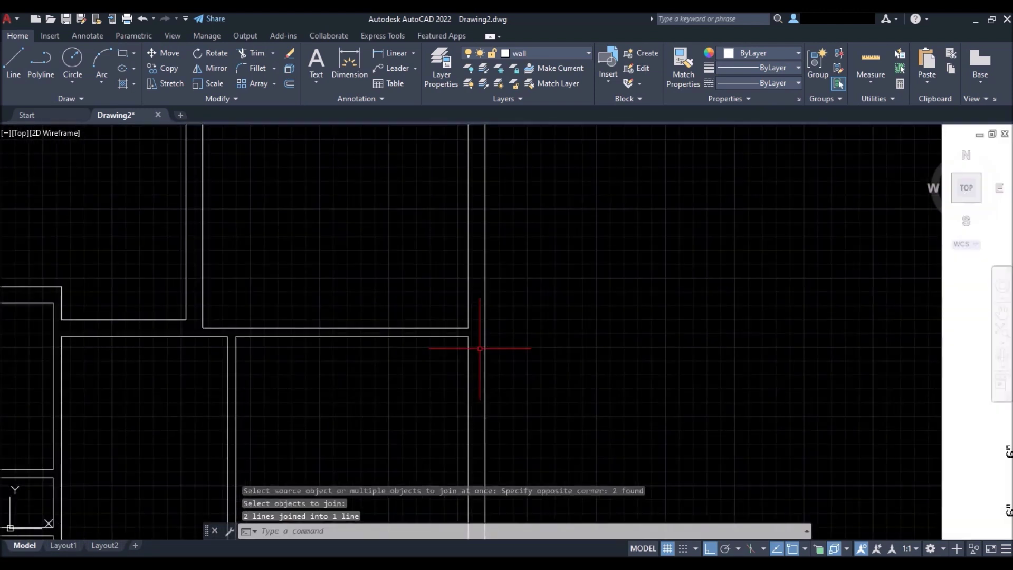
{"action": "scroll", "coordinate": [479, 348], "scroll_direction": "down", "scroll_amount": 6}
Examine the door positions on the reference plan and the door width in the window and door schedule.
{"action": "scroll", "coordinate": [523, 353], "scroll_direction": "up", "scroll_amount": 2}
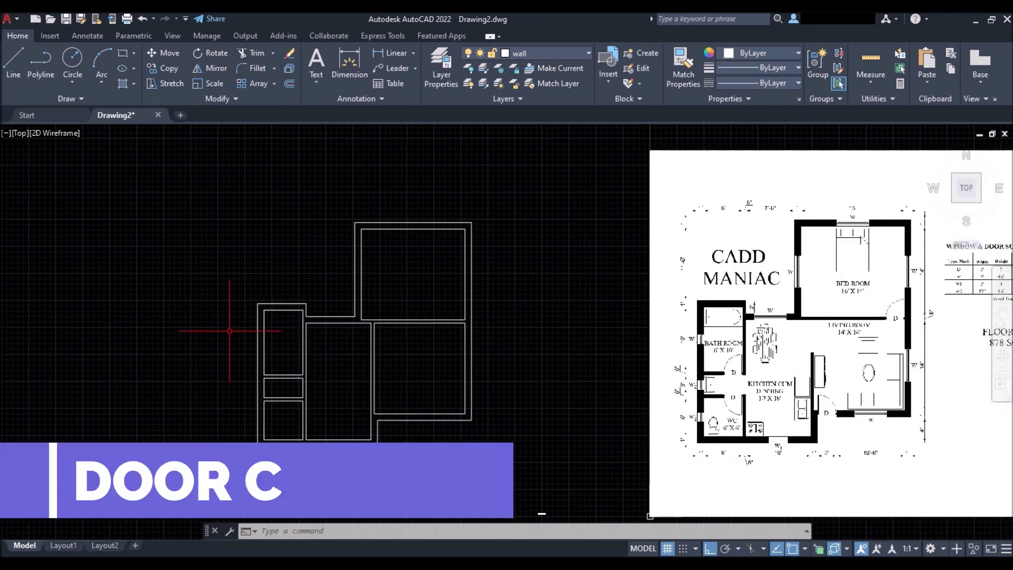
{"action": "scroll", "coordinate": [230, 331], "scroll_direction": "down", "scroll_amount": 2}
{"action": "scroll", "coordinate": [304, 351], "scroll_direction": "up", "scroll_amount": 2}
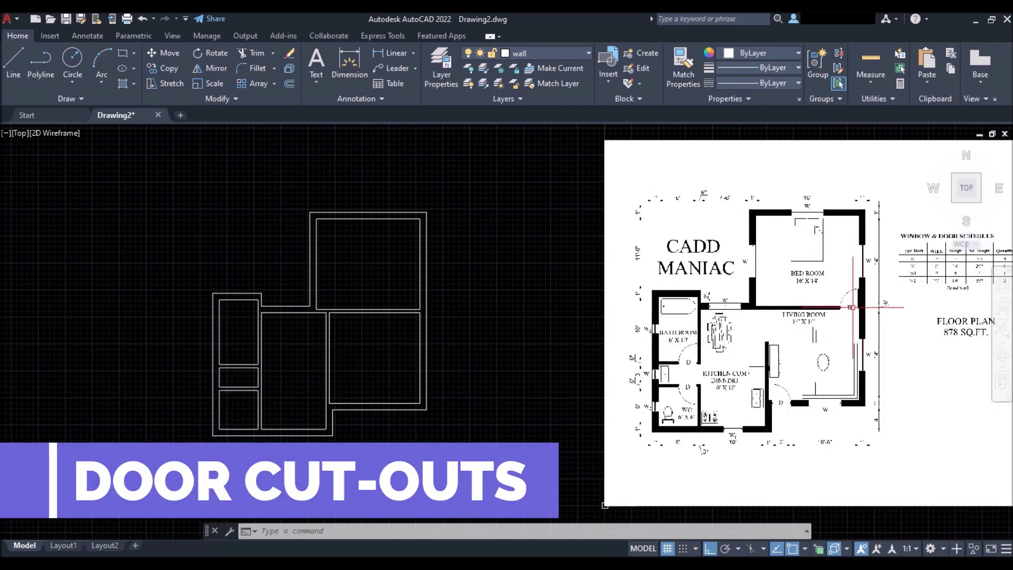
{"action": "scroll", "coordinate": [700, 275], "scroll_direction": "up", "scroll_amount": 5}
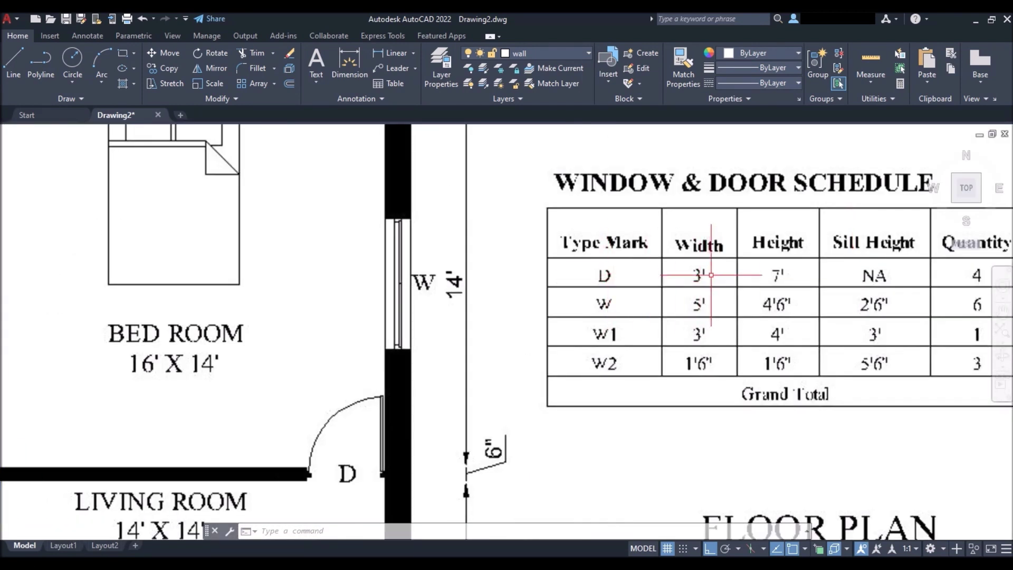
{"action": "scroll", "coordinate": [711, 275], "scroll_direction": "down", "scroll_amount": 6}
{"action": "scroll", "coordinate": [307, 313], "scroll_direction": "up", "scroll_amount": 2}
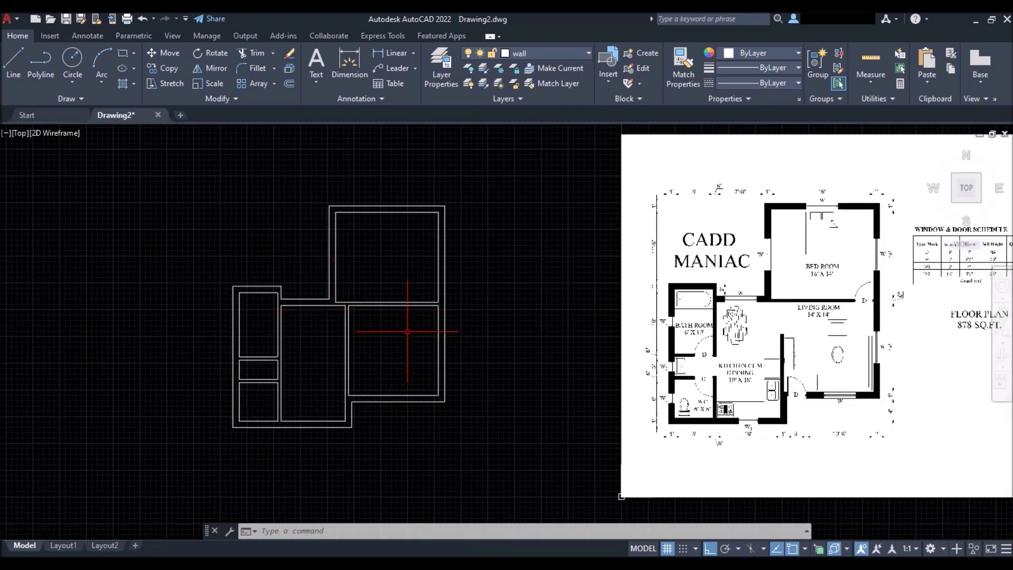
Draw a short line across the living room's lower wall, up from the outer corner beside the kitchen to the inner wall line.
{"action": "scroll", "coordinate": [408, 332], "scroll_direction": "up", "scroll_amount": 2}
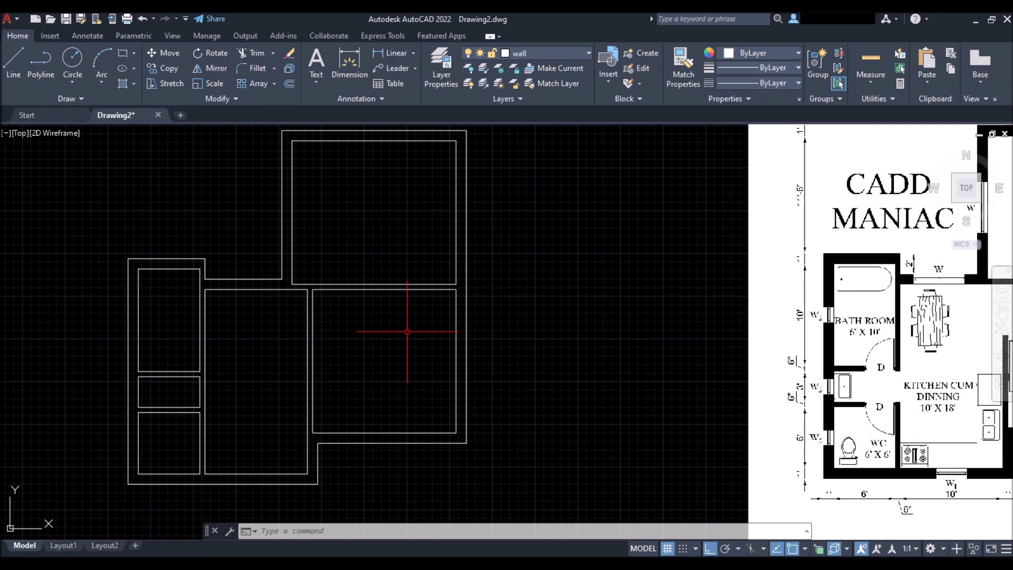
{"action": "key", "text": "Return"}
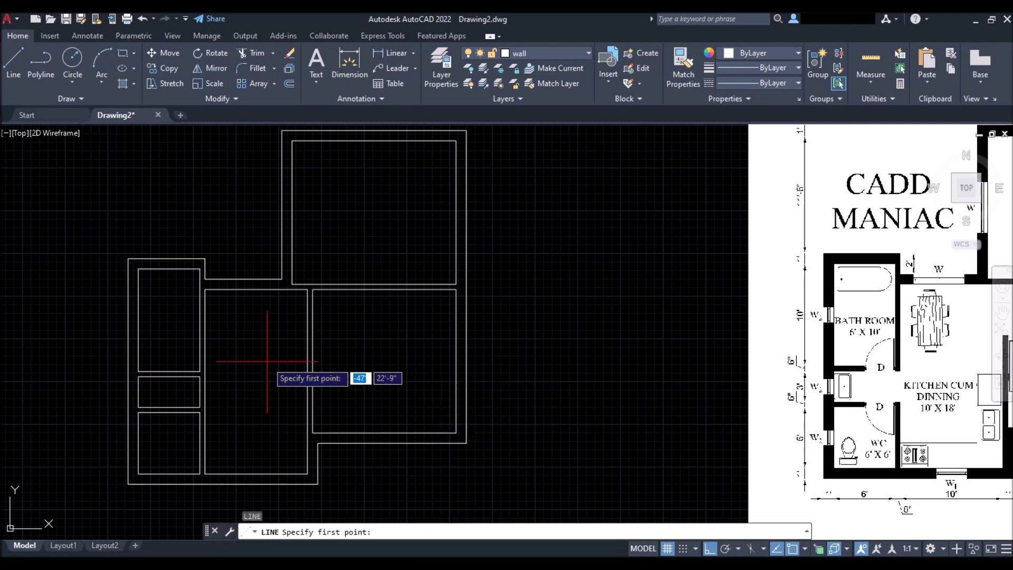
{"action": "scroll", "coordinate": [264, 364], "scroll_direction": "down", "scroll_amount": 2}
{"action": "scroll", "coordinate": [180, 400], "scroll_direction": "up", "scroll_amount": 4}
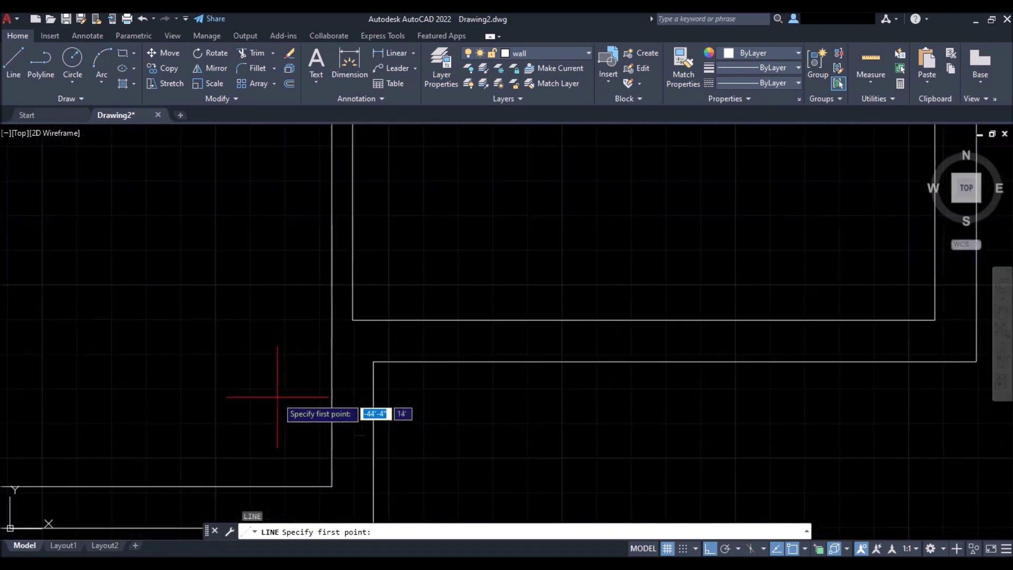
{"action": "left_click", "coordinate": [373, 361]}
{"action": "left_click", "coordinate": [374, 320]}
{"action": "key", "text": "Return"}
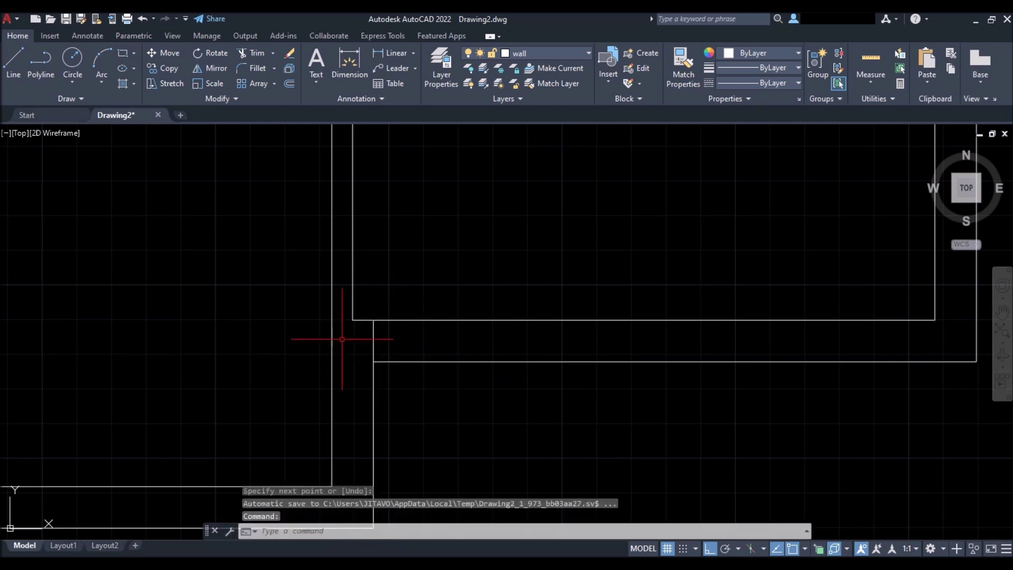
{"action": "scroll", "coordinate": [418, 332], "scroll_direction": "down", "scroll_amount": 4}
Draw a short line closing the right end of the wall between the bedroom and the living room.
{"action": "key", "text": "Return"}
{"action": "scroll", "coordinate": [434, 253], "scroll_direction": "up", "scroll_amount": 5}
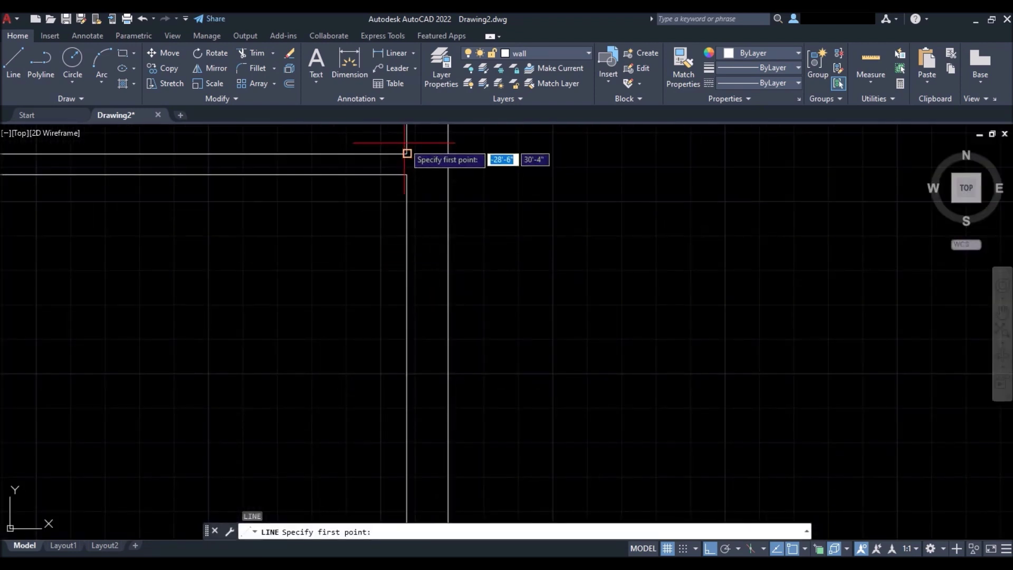
{"action": "left_click", "coordinate": [407, 174]}
{"action": "key", "text": "Return"}
{"action": "scroll", "coordinate": [549, 253], "scroll_direction": "down", "scroll_amount": 5}
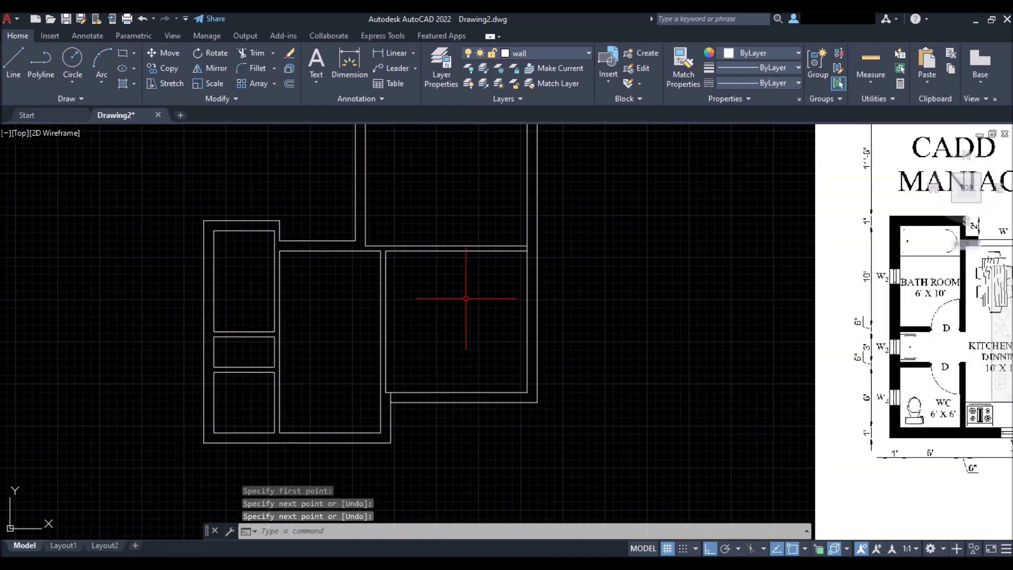
Draw a short line closing the upper end of the wall between the kitchen and the living room.
{"action": "key", "text": "Return"}
{"action": "scroll", "coordinate": [390, 274], "scroll_direction": "up", "scroll_amount": 5}
{"action": "left_click", "coordinate": [506, 318]}
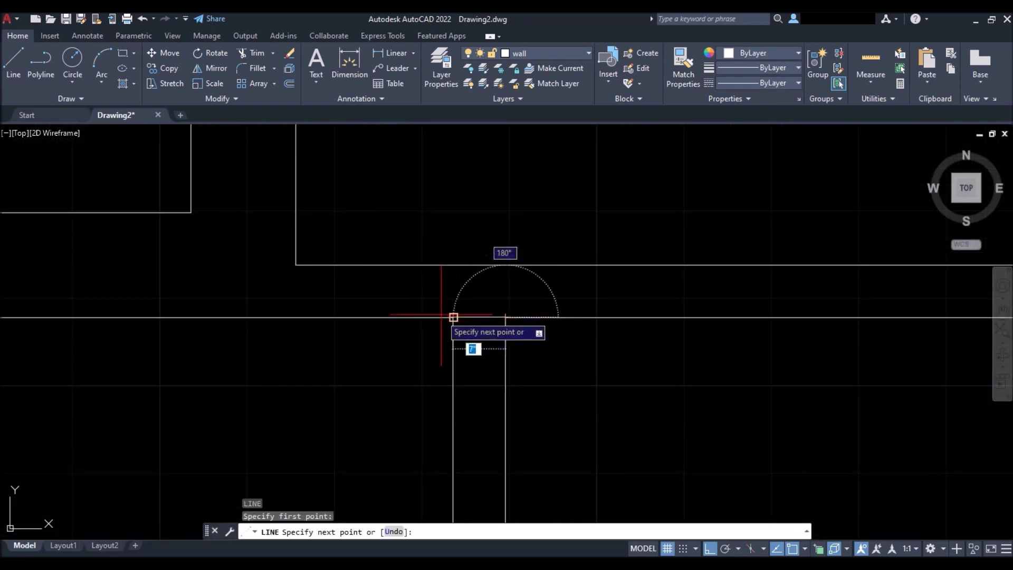
{"action": "left_click", "coordinate": [453, 318]}
{"action": "key", "text": "Return"}
{"action": "scroll", "coordinate": [460, 220], "scroll_direction": "down", "scroll_amount": 5}
{"action": "scroll", "coordinate": [459, 222], "scroll_direction": "down", "scroll_amount": 3}
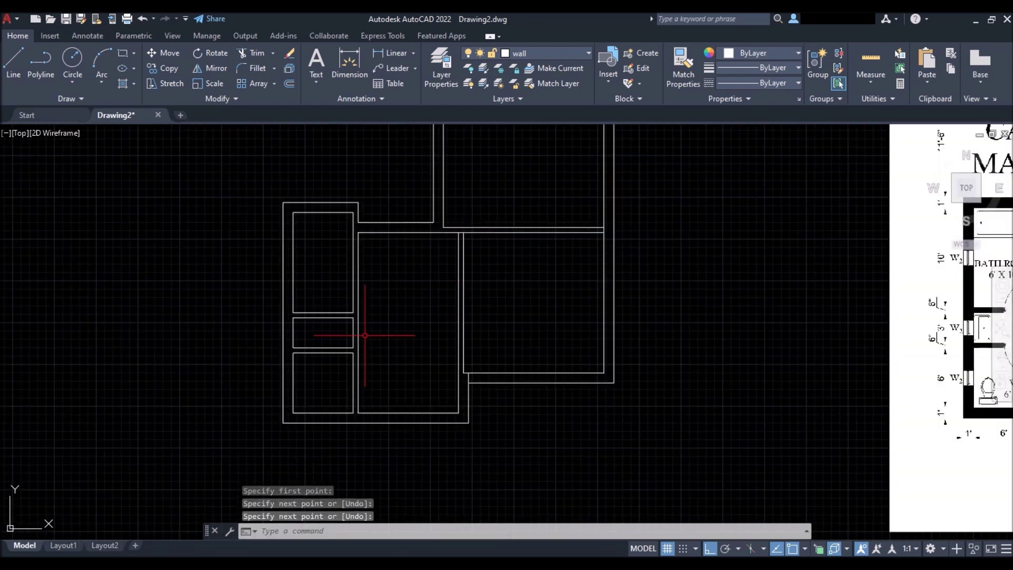
Draw a line across the kitchen-side wall from the wash area's upper right corner.
{"action": "scroll", "coordinate": [364, 335], "scroll_direction": "up", "scroll_amount": 5}
{"action": "key", "text": "Return"}
{"action": "left_click", "coordinate": [245, 285]}
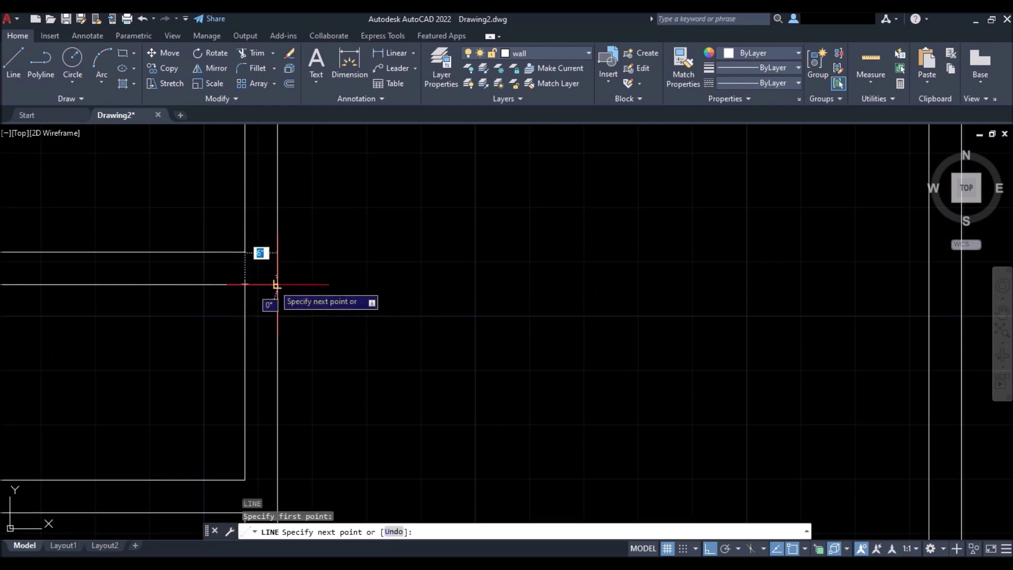
{"action": "left_click", "coordinate": [275, 285]}
{"action": "key", "text": "Return"}
{"action": "scroll", "coordinate": [328, 267], "scroll_direction": "down", "scroll_amount": 4}
Draw a line across the kitchen-side wall from the wash area's lower right corner.
{"action": "key", "text": "Return"}
{"action": "scroll", "coordinate": [328, 274], "scroll_direction": "up", "scroll_amount": 5}
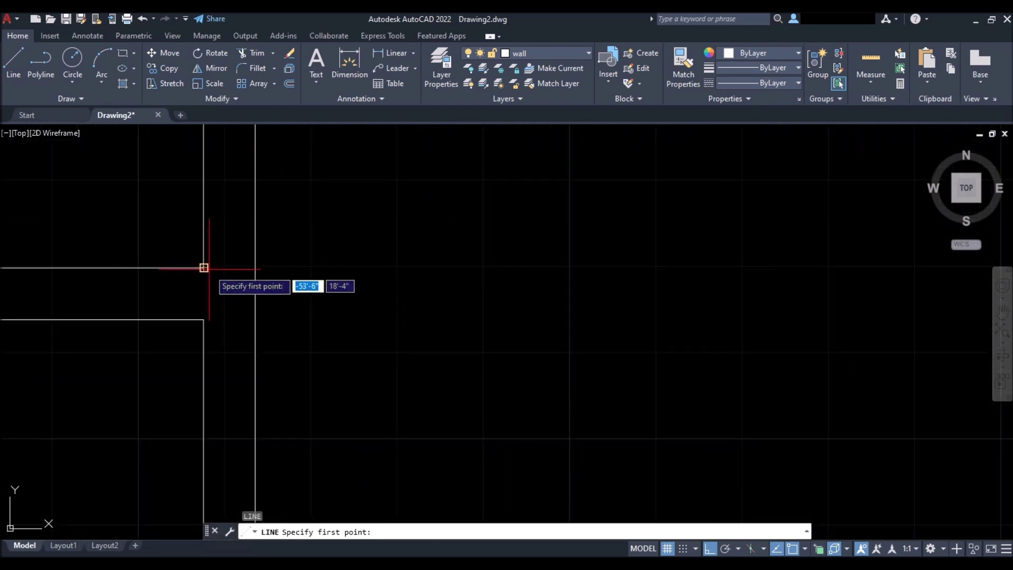
{"action": "left_click", "coordinate": [204, 267]}
{"action": "left_click", "coordinate": [248, 267]}
{"action": "key", "text": "Return"}
{"action": "scroll", "coordinate": [238, 271], "scroll_direction": "down", "scroll_amount": 6}
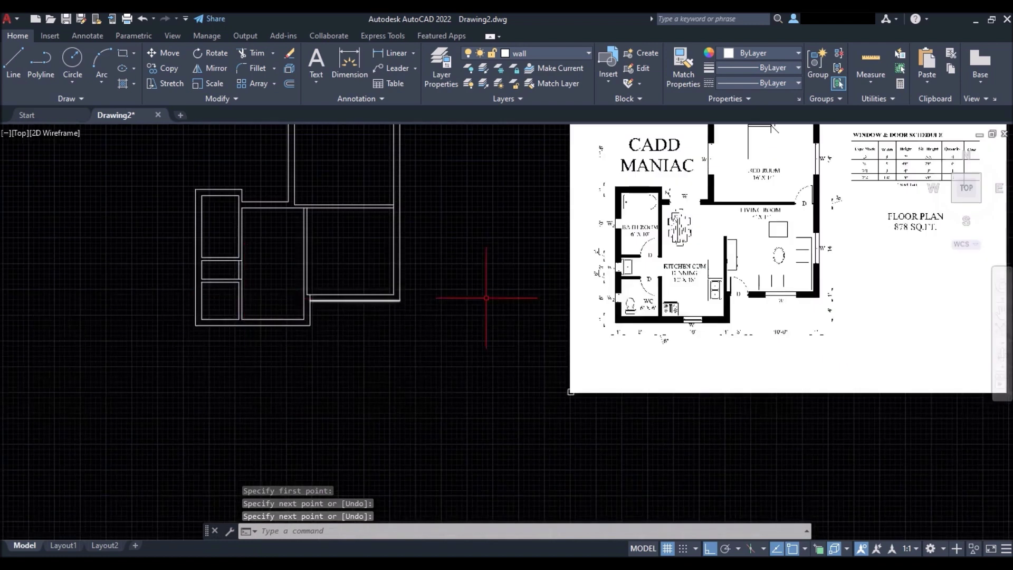
Draw a short line closing the right end of the partition between the bathroom and the wash area.
{"action": "scroll", "coordinate": [666, 301], "scroll_direction": "up", "scroll_amount": 3}
{"action": "scroll", "coordinate": [334, 339], "scroll_direction": "down", "scroll_amount": 3}
{"action": "scroll", "coordinate": [233, 219], "scroll_direction": "up", "scroll_amount": 8}
{"action": "key", "text": "Return"}
{"action": "left_click", "coordinate": [324, 239]}
{"action": "left_click", "coordinate": [324, 258]}
{"action": "key", "text": "Return"}
Draw a short line closing the right end of the partition between the wash area and the WC.
{"action": "key", "text": "Return"}
{"action": "left_click", "coordinate": [324, 379]}
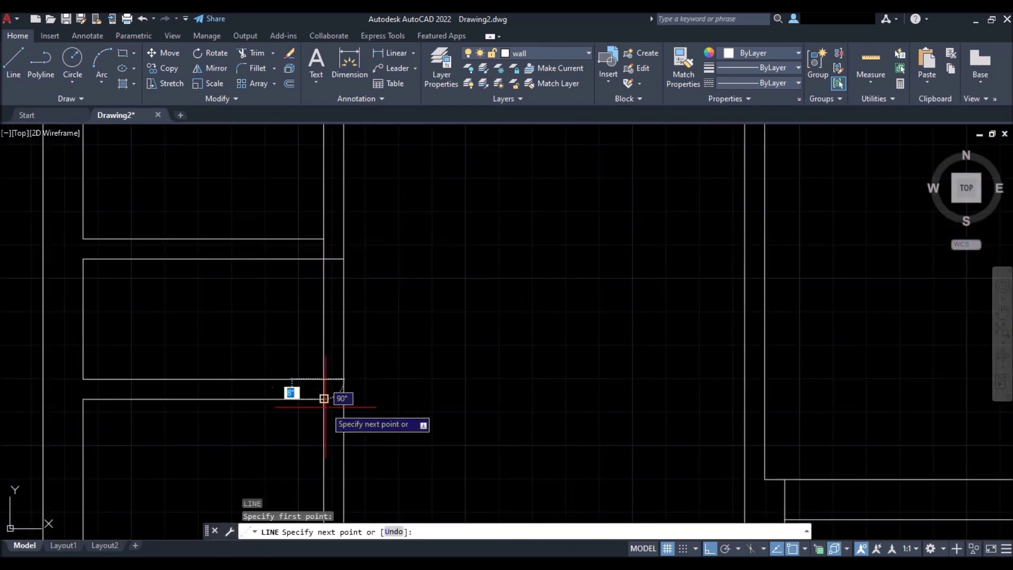
{"action": "left_click", "coordinate": [324, 398]}
{"action": "key", "text": "Return"}
{"action": "scroll", "coordinate": [226, 350], "scroll_direction": "down", "scroll_amount": 6}
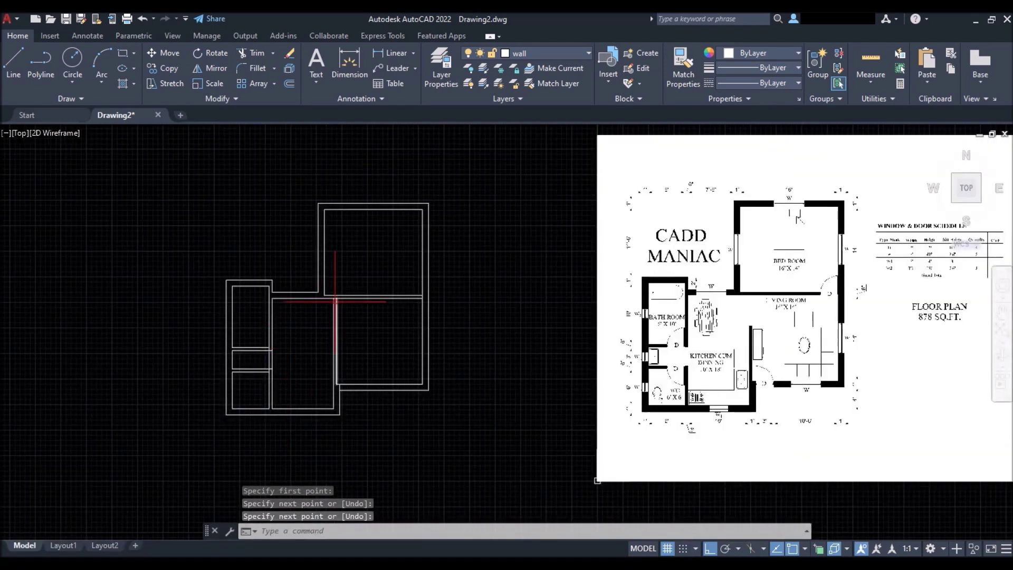
Offset the right end line of the bedroom–living room wall 3' to the left for the bedroom door.
{"action": "scroll", "coordinate": [334, 301], "scroll_direction": "up", "scroll_amount": 5}
{"action": "scroll", "coordinate": [339, 294], "scroll_direction": "down", "scroll_amount": 3}
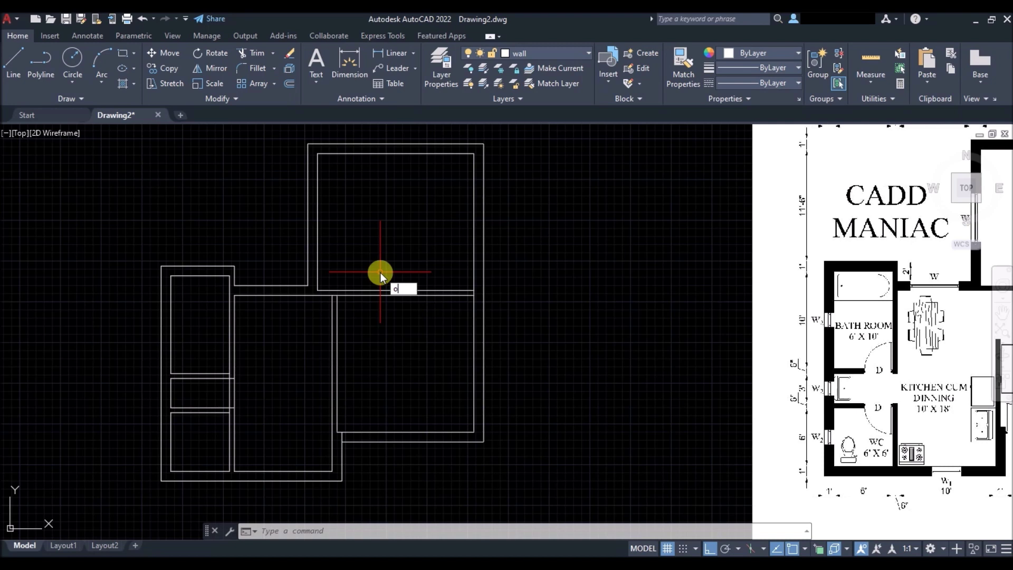
{"action": "key", "text": "Return"}
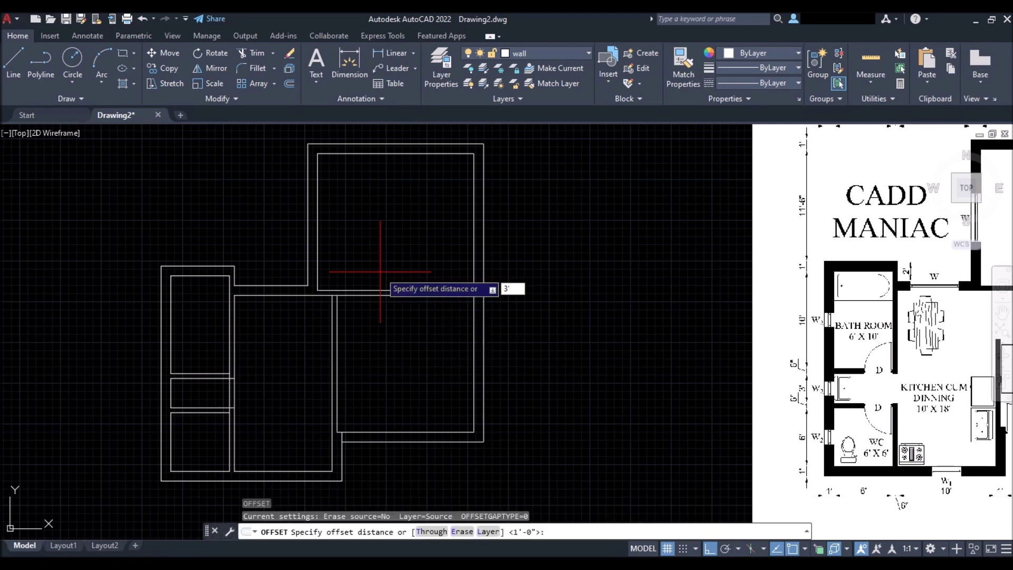
{"action": "type", "text": "3'"}
{"action": "key", "text": "Return"}
{"action": "scroll", "coordinate": [467, 297], "scroll_direction": "up", "scroll_amount": 5}
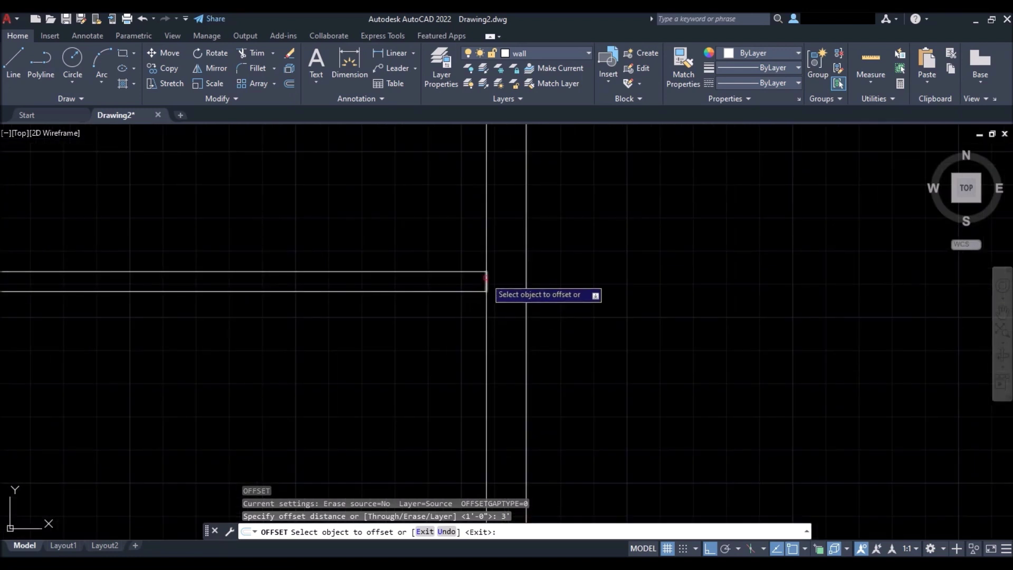
{"action": "left_click", "coordinate": [486, 278]}
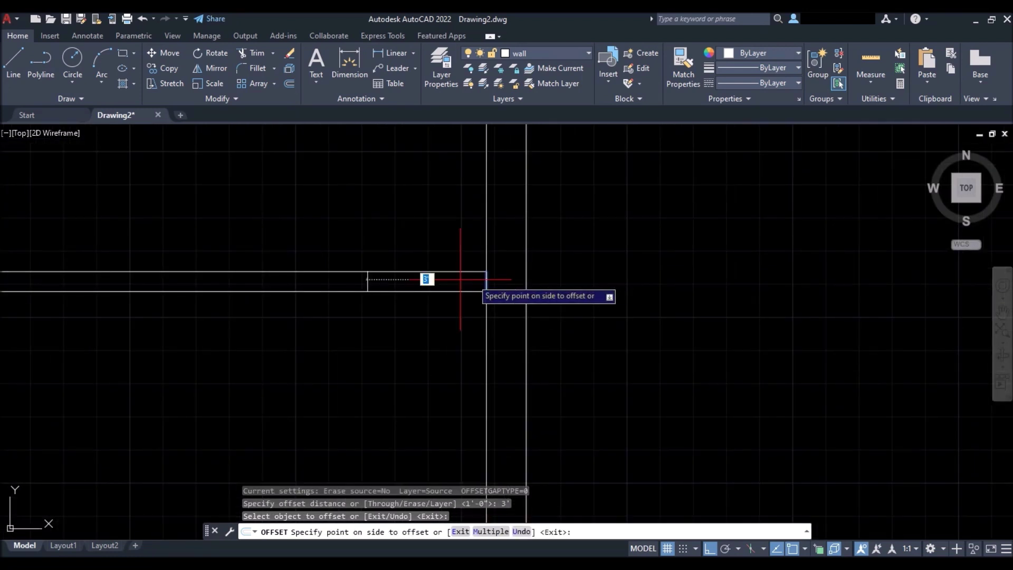
{"action": "left_click", "coordinate": [340, 251]}
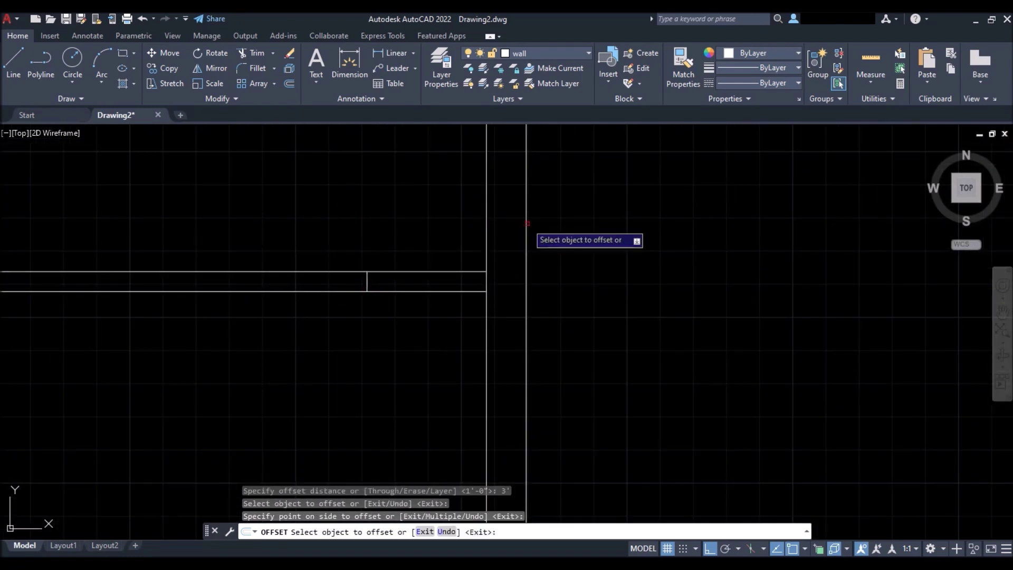
Offset the short line in the living room's lower wall 3' to the right for the entrance door.
{"action": "scroll", "coordinate": [533, 248], "scroll_direction": "down", "scroll_amount": 3}
{"action": "scroll", "coordinate": [334, 426], "scroll_direction": "up", "scroll_amount": 3}
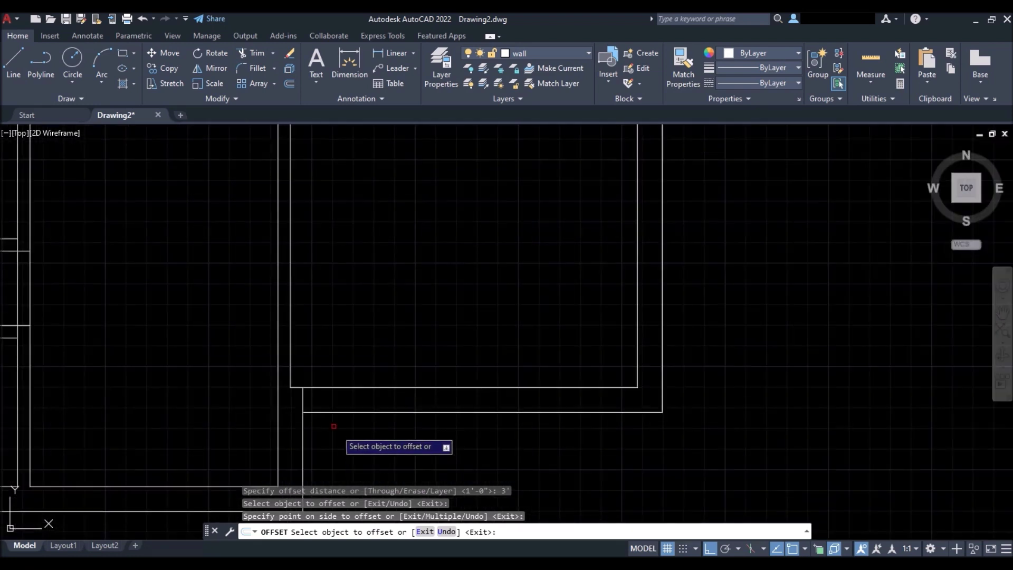
{"action": "left_click", "coordinate": [303, 393]}
{"action": "left_click", "coordinate": [475, 400]}
{"action": "scroll", "coordinate": [482, 411], "scroll_direction": "down", "scroll_amount": 2}
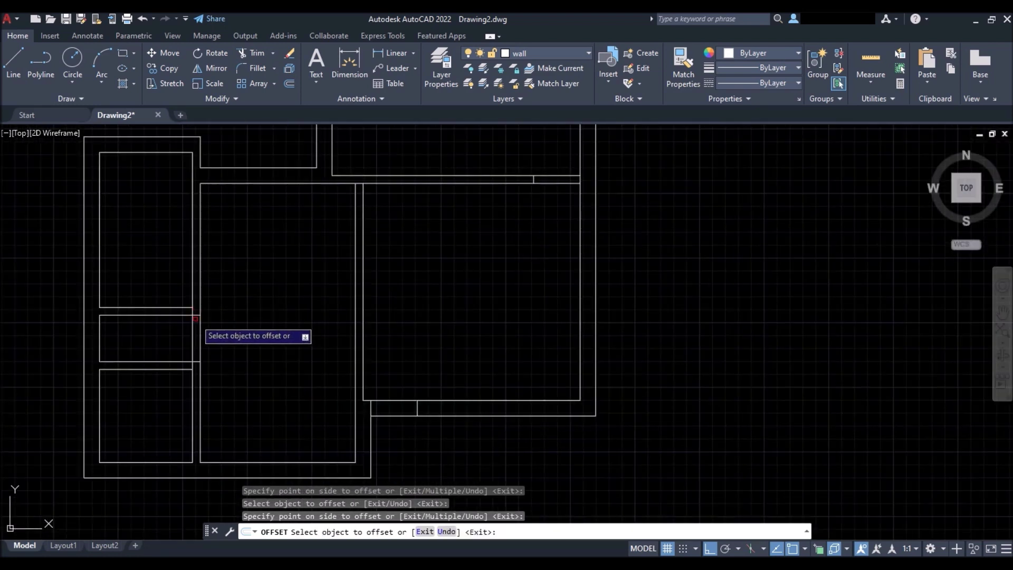
Offset the end lines of both wash area partitions 3' to the left for the bathroom and WC doors.
{"action": "scroll", "coordinate": [195, 319], "scroll_direction": "up", "scroll_amount": 3}
{"action": "left_click", "coordinate": [180, 285]}
{"action": "left_click", "coordinate": [32, 242]}
{"action": "scroll", "coordinate": [351, 253], "scroll_direction": "down", "scroll_amount": 3}
{"action": "scroll", "coordinate": [388, 294], "scroll_direction": "up", "scroll_amount": 3}
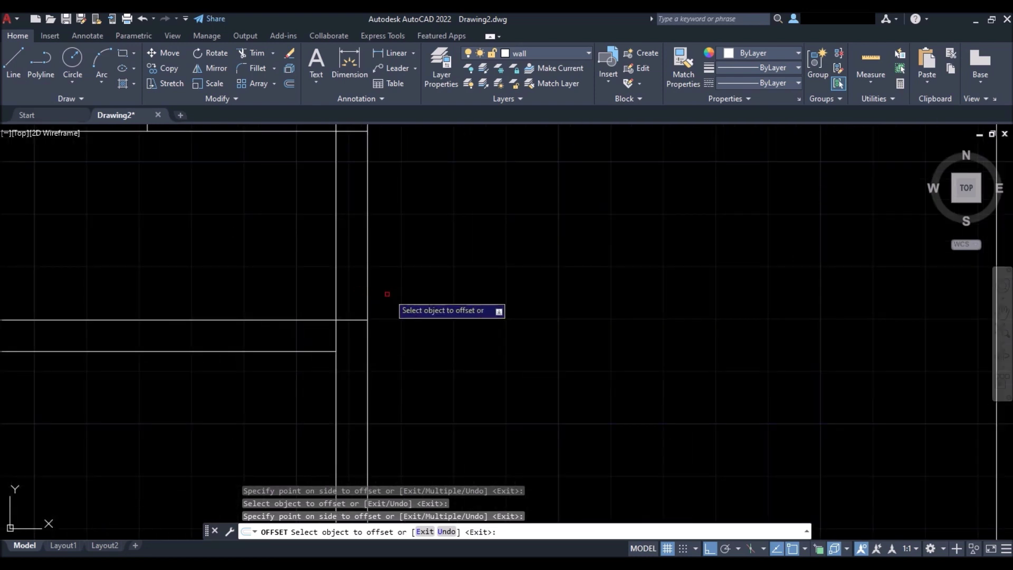
{"action": "left_click", "coordinate": [336, 335]}
{"action": "left_click", "coordinate": [158, 289]}
Offset the upper end line of the kitchen–living room wall 5' downward for the passage opening.
{"action": "scroll", "coordinate": [153, 369], "scroll_direction": "down", "scroll_amount": 4}
{"action": "scroll", "coordinate": [199, 319], "scroll_direction": "up", "scroll_amount": 3}
{"action": "scroll", "coordinate": [656, 319], "scroll_direction": "down", "scroll_amount": 3}
{"action": "scroll", "coordinate": [640, 318], "scroll_direction": "up", "scroll_amount": 4}
{"action": "scroll", "coordinate": [657, 291], "scroll_direction": "down", "scroll_amount": 6}
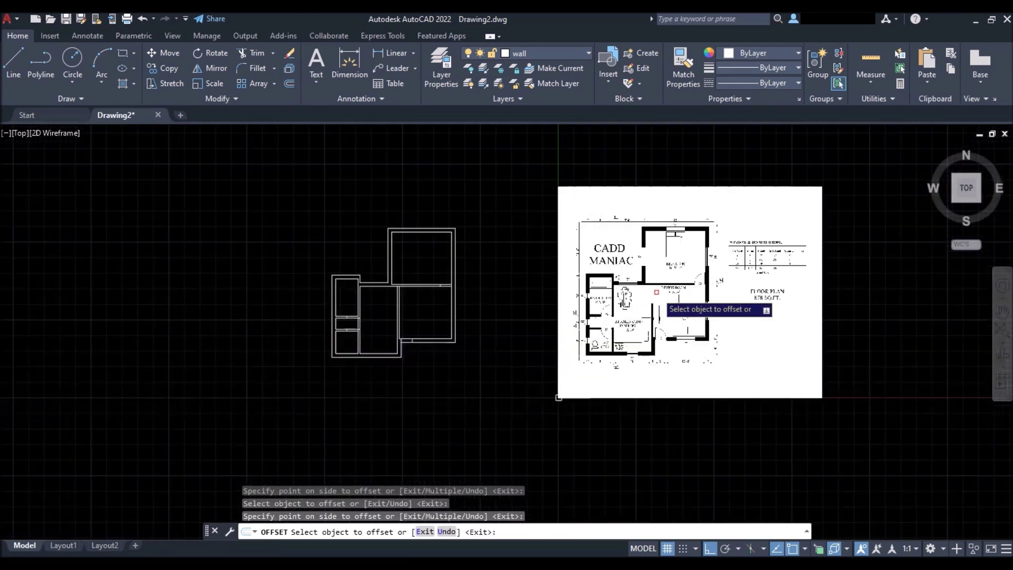
{"action": "scroll", "coordinate": [416, 283], "scroll_direction": "up", "scroll_amount": 8}
{"action": "left_click", "coordinate": [374, 259]}
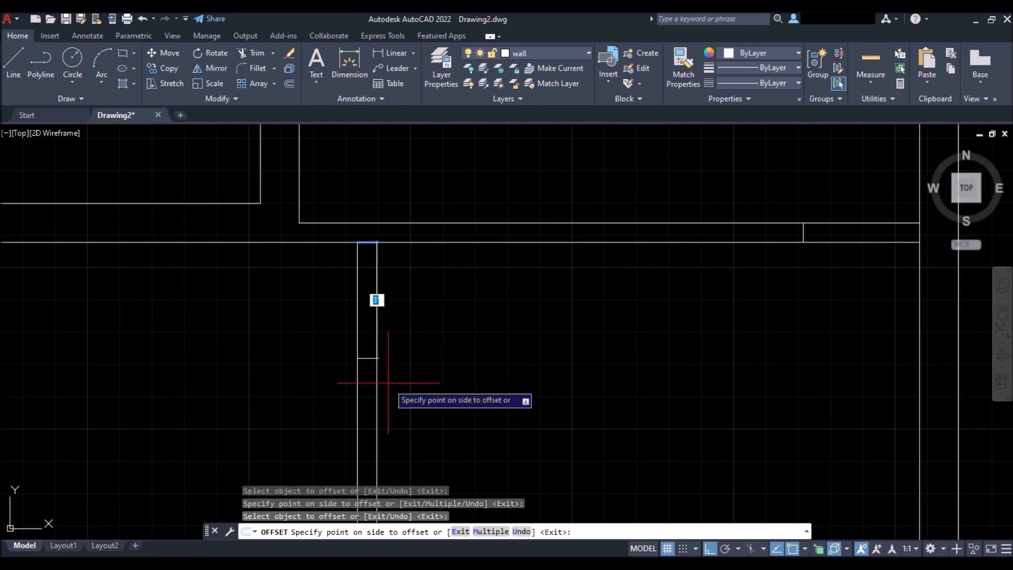
{"action": "type", "text": "5'"}
{"action": "key", "text": "Return"}
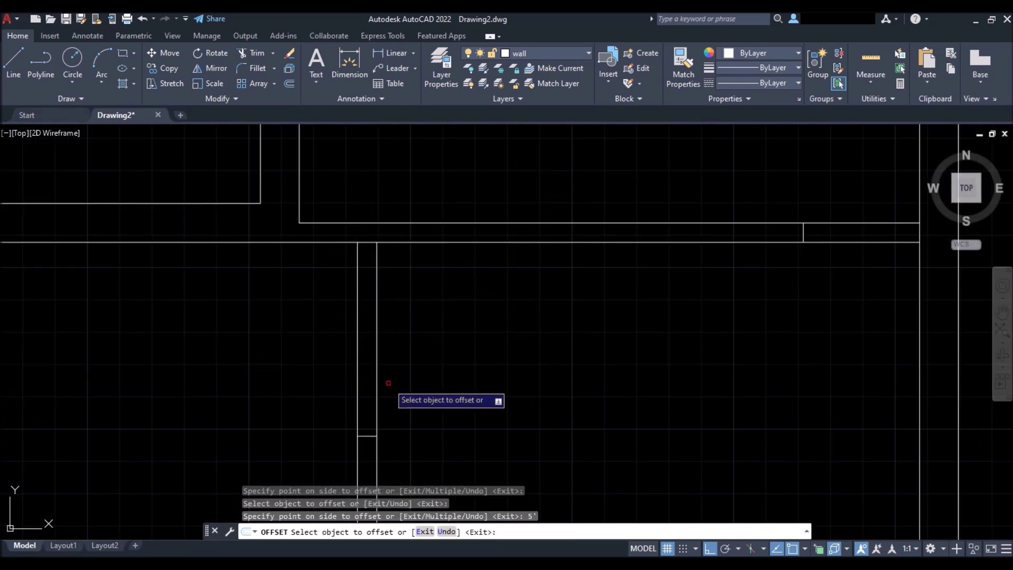
{"action": "scroll", "coordinate": [389, 383], "scroll_direction": "down", "scroll_amount": 6}
{"action": "key", "text": "Return"}
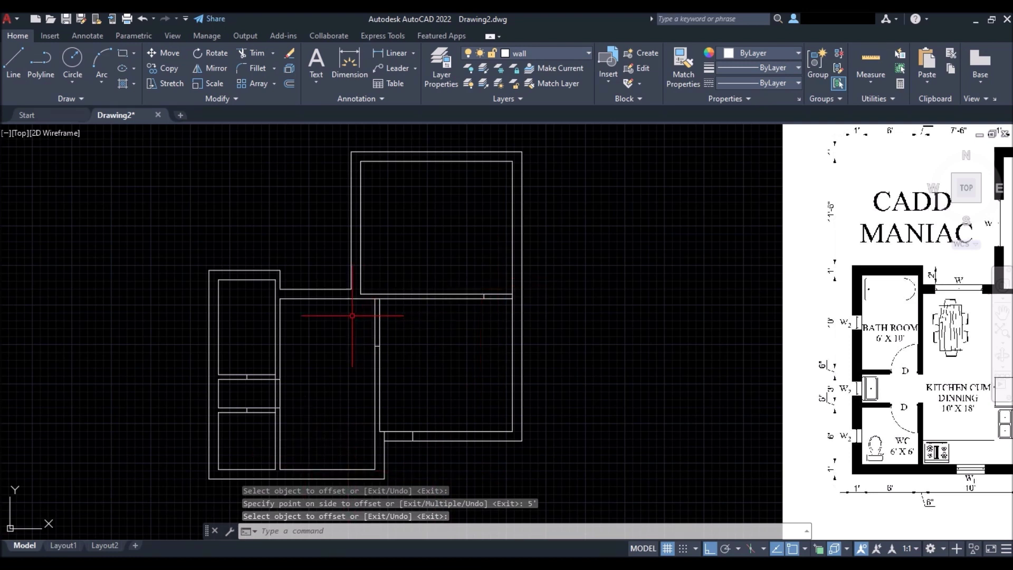
Trim the lines of the bedroom–living room wall between the door marks to open the bedroom doorway.
{"action": "type", "text": "tr"}
{"action": "key", "text": "Return"}
{"action": "left_click", "coordinate": [499, 282]}
{"action": "left_click", "coordinate": [499, 308]}
{"action": "key", "text": "Return"}
Trim the wall lines to open the kitchen–living room passage and the entrance doorway in the living room's lower wall.
{"action": "left_click", "coordinate": [305, 316]}
{"action": "left_click", "coordinate": [405, 315]}
{"action": "key", "text": "Return"}
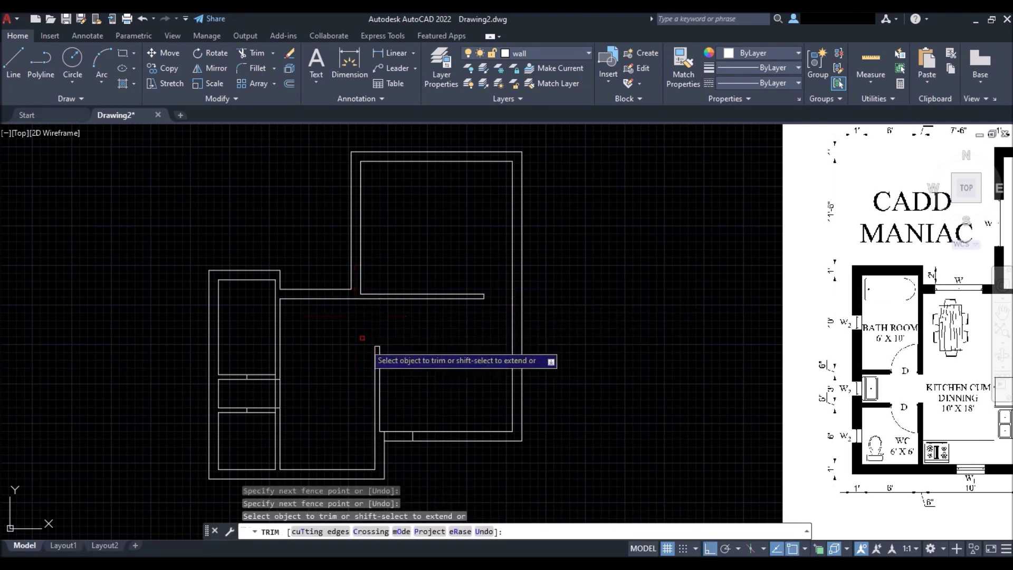
{"action": "left_click", "coordinate": [399, 405]}
{"action": "left_click", "coordinate": [400, 452]}
{"action": "key", "text": "Return"}
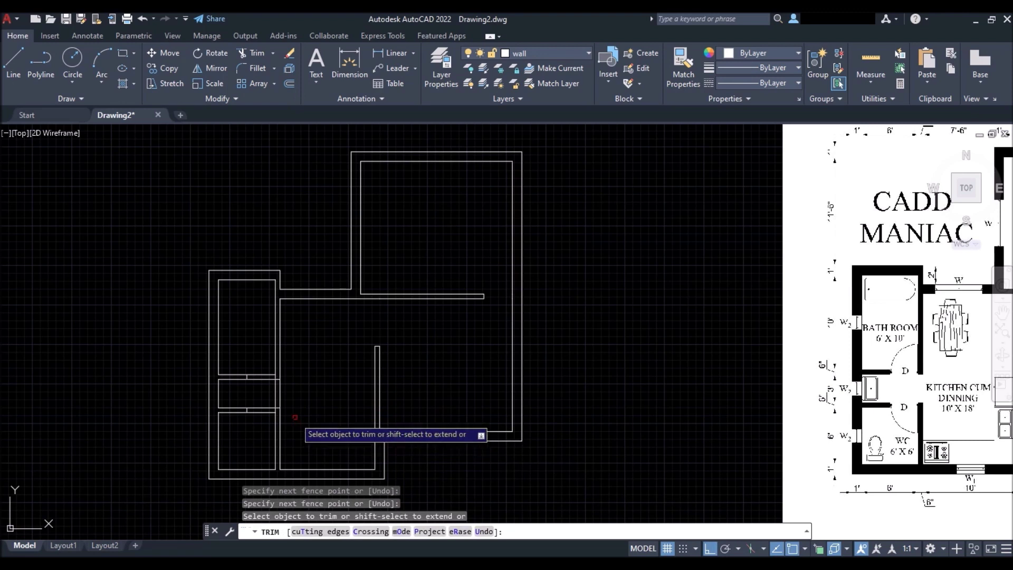
Trim the wall lines to open the bathroom and WC doorways and the wash area's opening to the kitchen.
{"action": "scroll", "coordinate": [295, 417], "scroll_direction": "up", "scroll_amount": 4}
{"action": "left_click", "coordinate": [211, 385]}
{"action": "key", "text": "Return"}
{"action": "left_click", "coordinate": [235, 303]}
{"action": "left_click", "coordinate": [233, 444]}
{"action": "key", "text": "Return"}
{"action": "key", "text": "Return"}
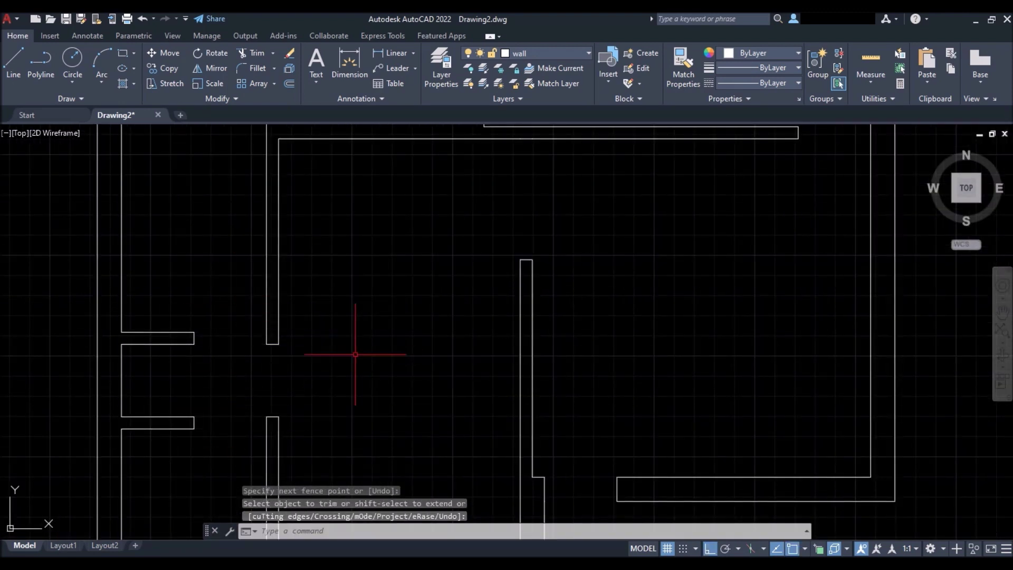
{"action": "scroll", "coordinate": [356, 355], "scroll_direction": "down", "scroll_amount": 5}
{"action": "mouse_move", "coordinate": [348, 315]}
{"action": "middle_mouse_down"}
{"action": "mouse_move", "coordinate": [335, 315]}
{"action": "mouse_move", "coordinate": [313, 348]}
{"action": "middle_mouse_up"}
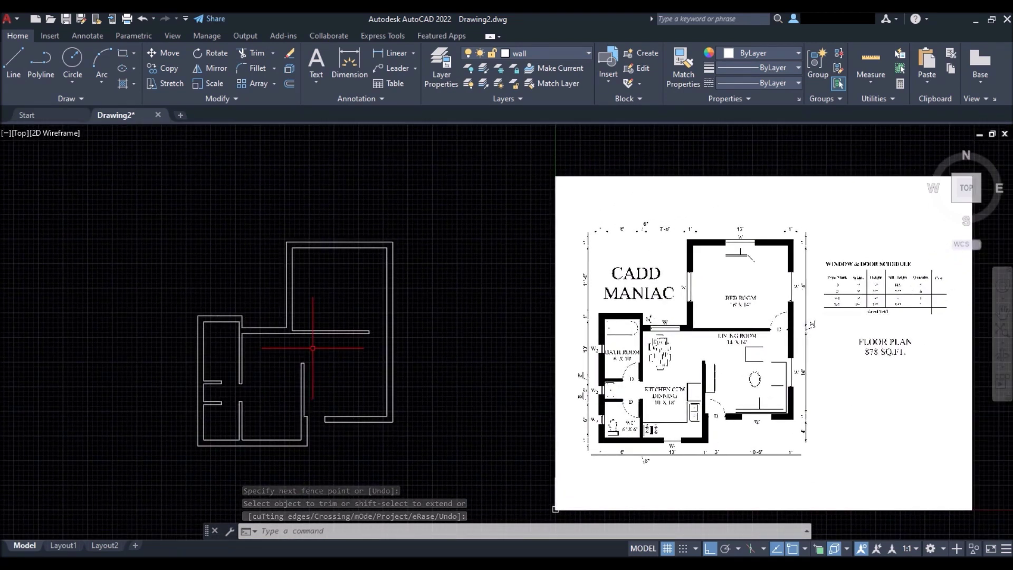